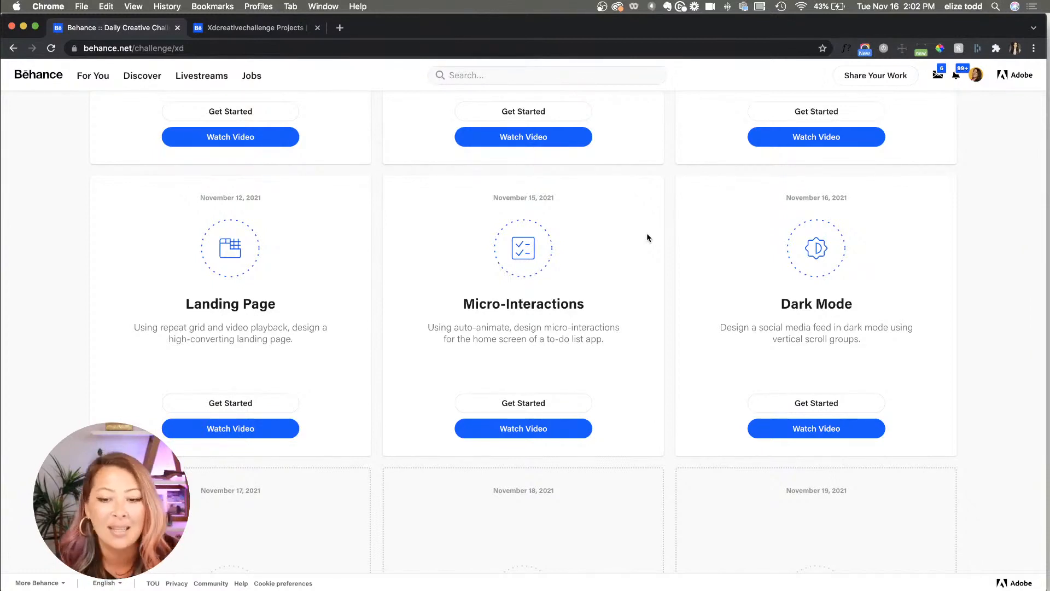
- Look through the daily XD challenge cards on the Behance page, including Dark Mode and the locked upcoming days
{"action": "scroll", "coordinate": [912, 399], "scroll_direction": "down", "scroll_amount": 1}
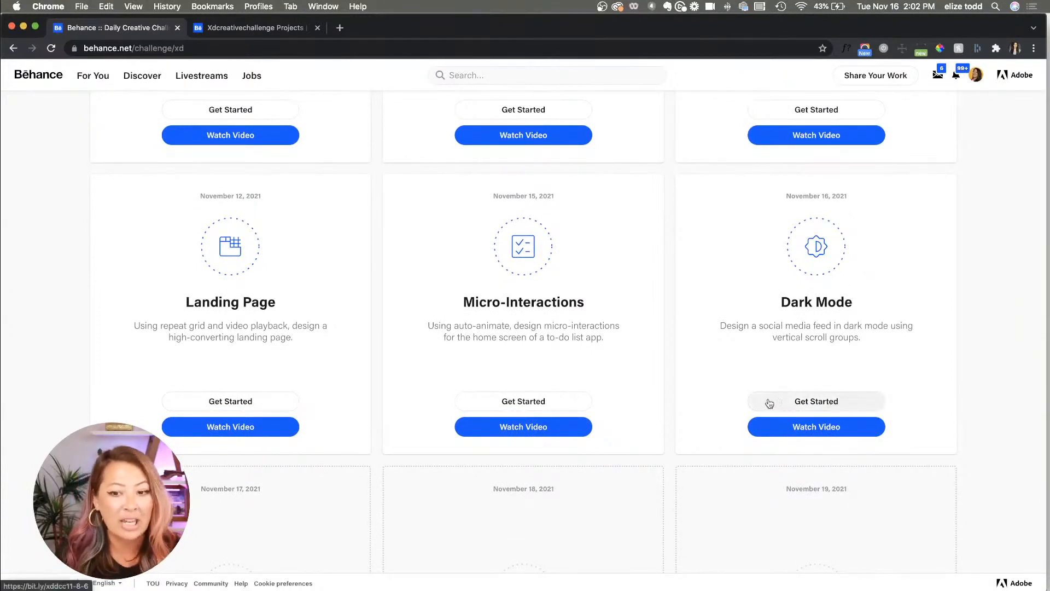
{"action": "scroll", "coordinate": [718, 403], "scroll_direction": "down", "scroll_amount": 5}
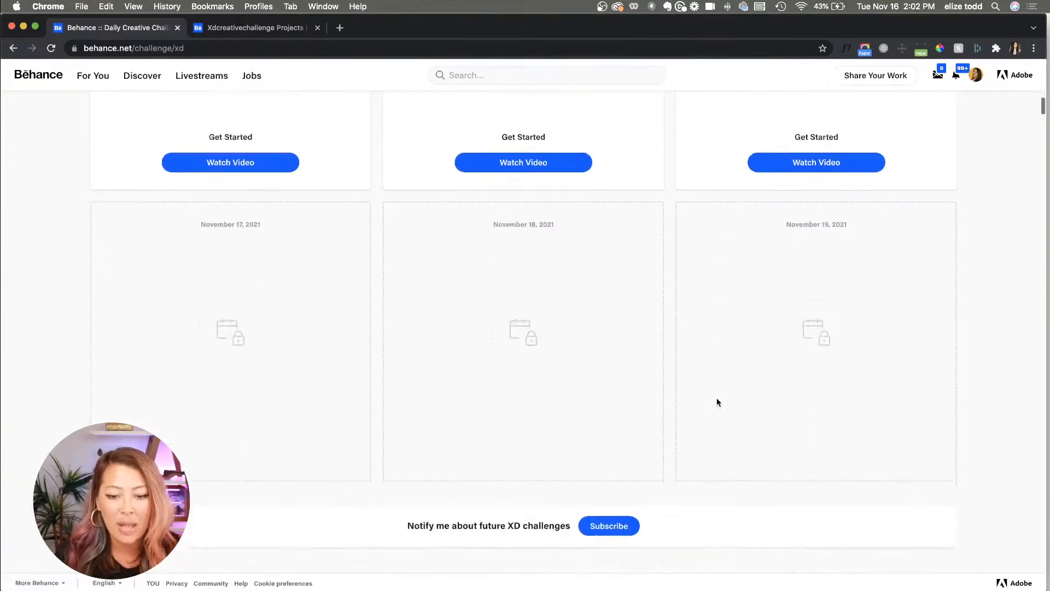
{"action": "scroll", "coordinate": [717, 403], "scroll_direction": "down", "scroll_amount": 9}
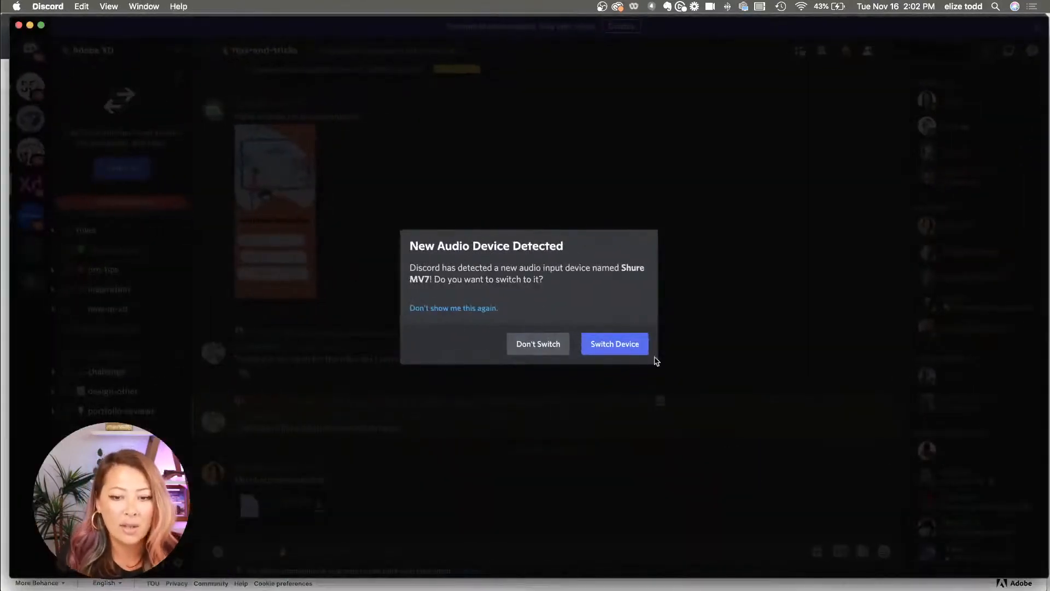
- In Discord, keep the current audio device and look through the messages in the challenge and tips-and-tricks channels
{"action": "left_click", "coordinate": [537, 345]}
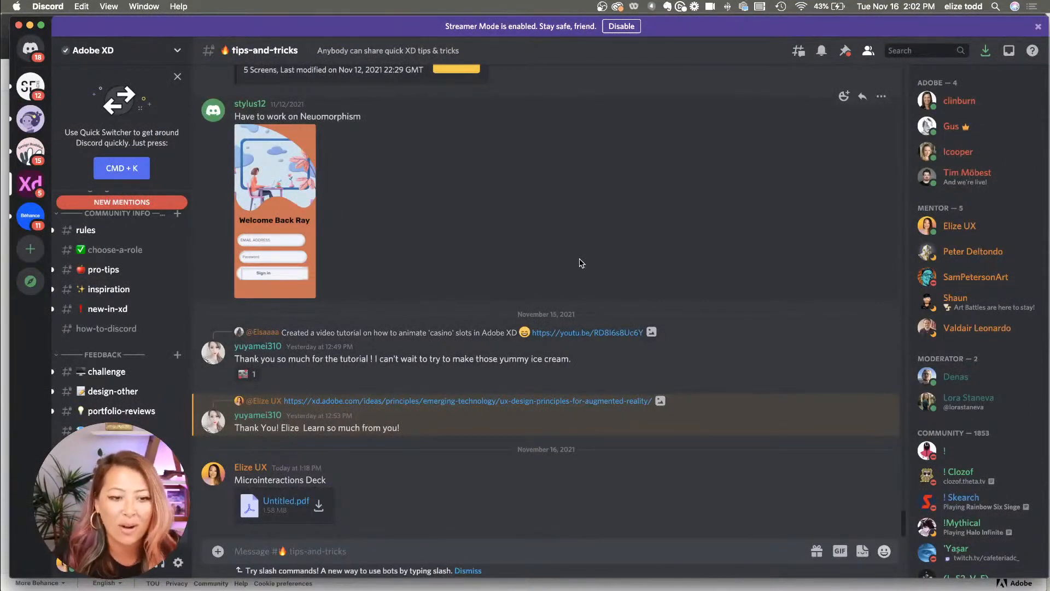
{"action": "left_click", "coordinate": [106, 372]}
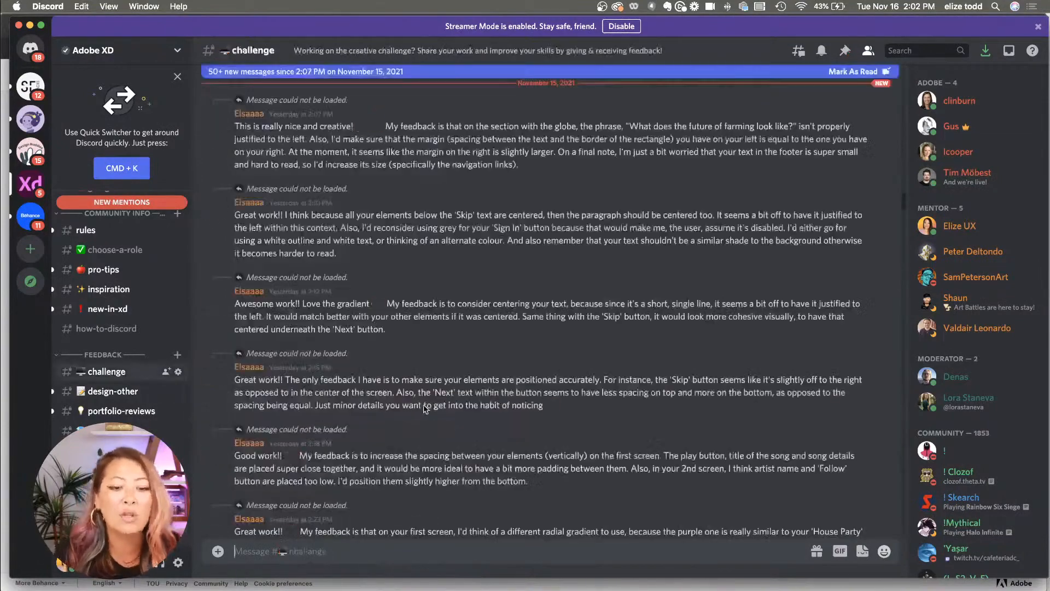
{"action": "scroll", "coordinate": [421, 408], "scroll_direction": "down", "scroll_amount": 10}
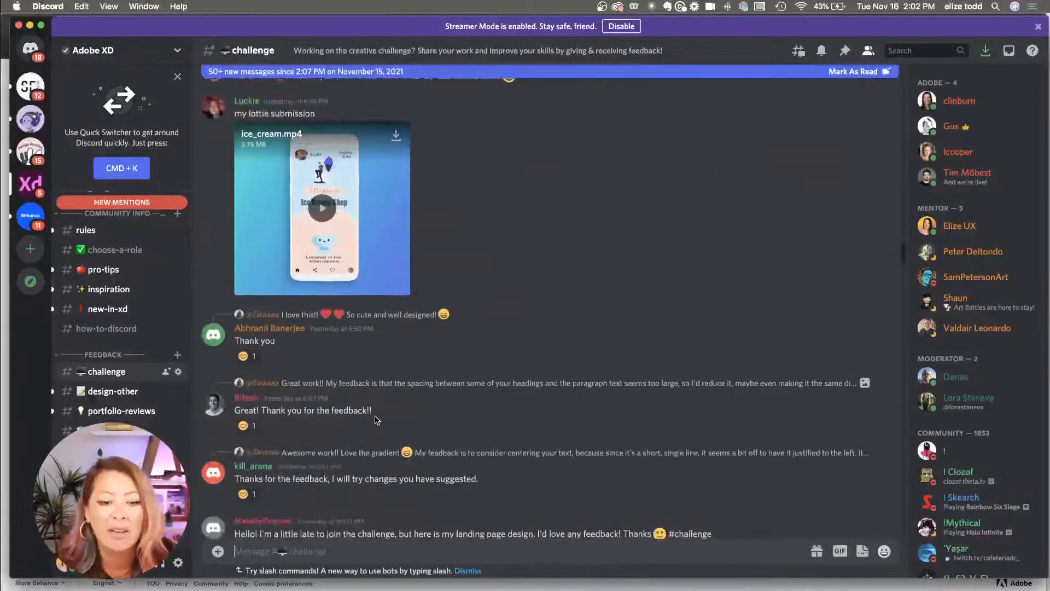
{"action": "scroll", "coordinate": [376, 420], "scroll_direction": "down", "scroll_amount": 2}
{"action": "left_click", "coordinate": [114, 493]}
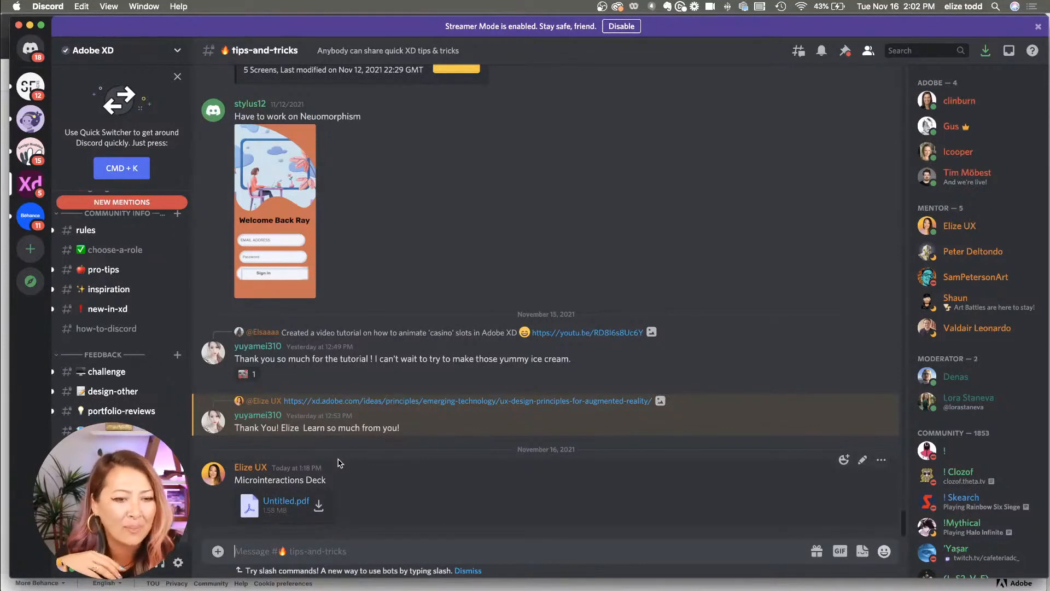
- Return to the xdcreativechallenge results on Behance and launch the interactive prototype of "Micro-interactions with auto-animate for a to-do list"
{"action": "left_click", "coordinate": [30, 25]}
{"action": "left_click", "coordinate": [256, 28]}
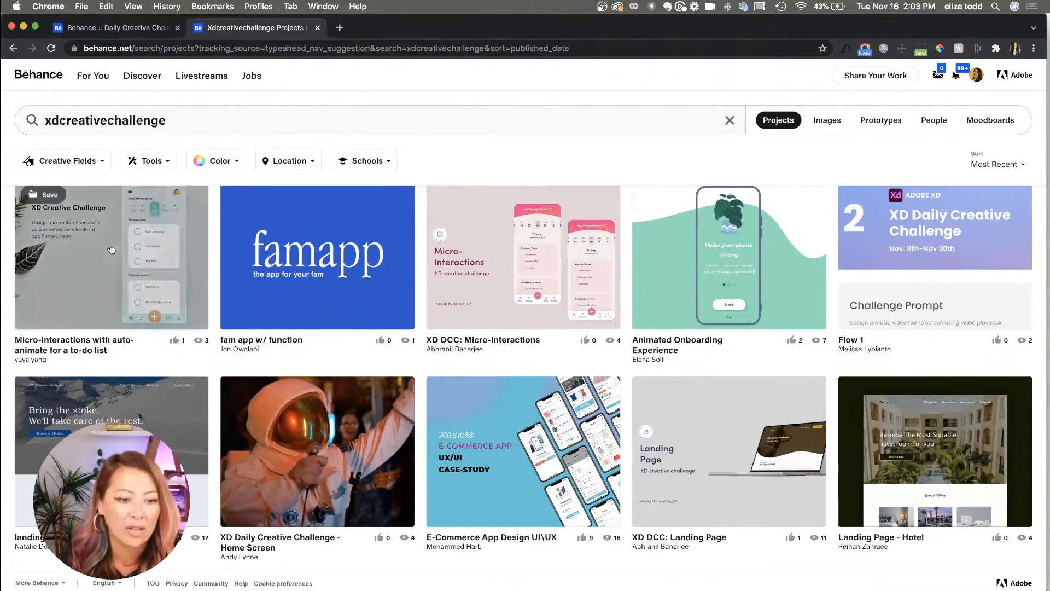
{"action": "left_click", "coordinate": [139, 261]}
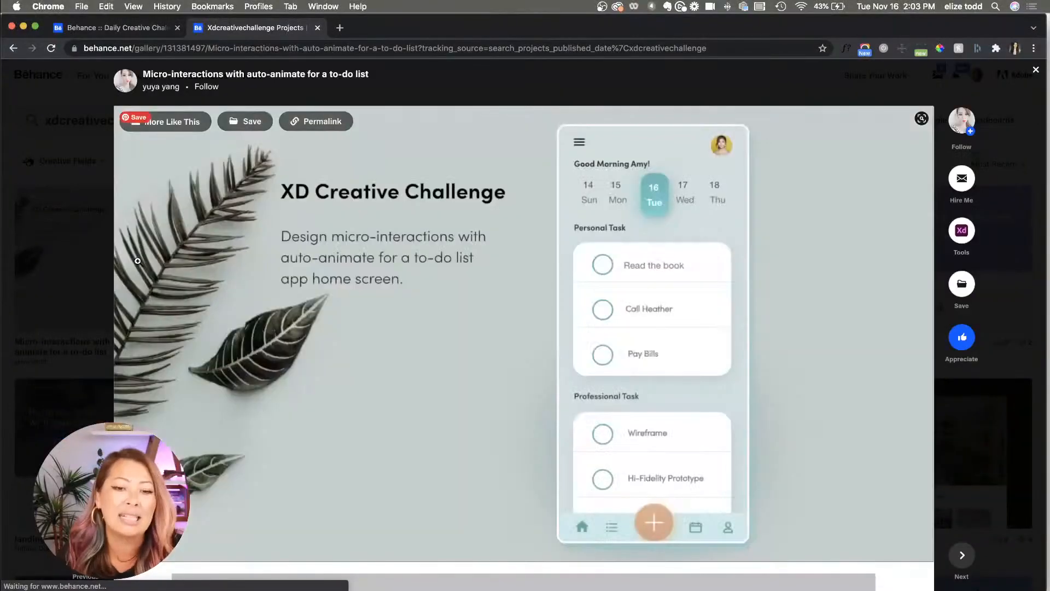
{"action": "scroll", "coordinate": [362, 268], "scroll_direction": "down", "scroll_amount": 1}
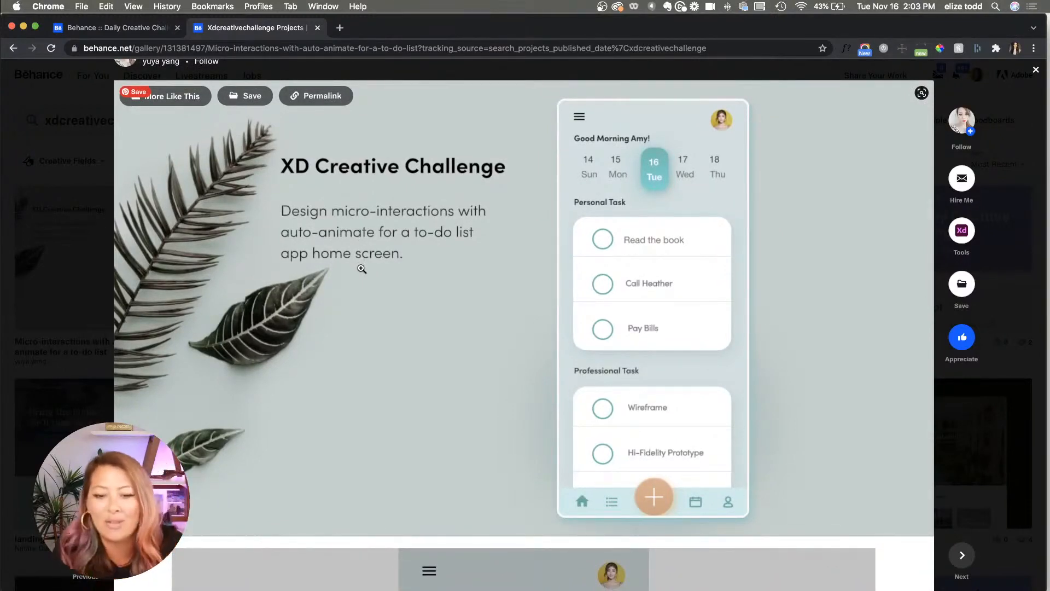
{"action": "scroll", "coordinate": [362, 268], "scroll_direction": "down", "scroll_amount": 15}
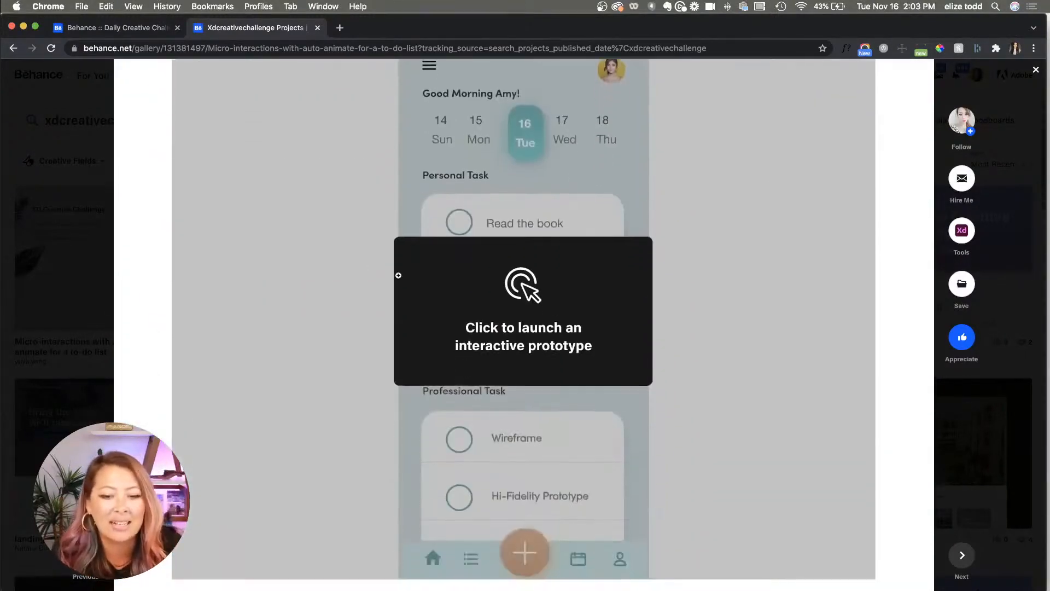
{"action": "left_click", "coordinate": [541, 321]}
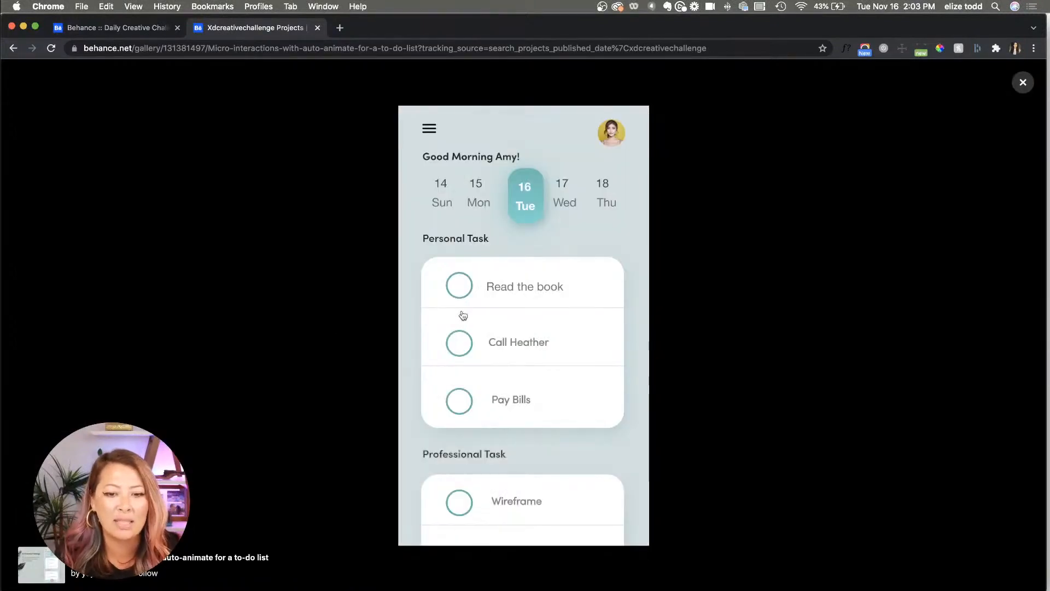
- Test the three Personal Task checkboxes in the to-do prototype by checking each one and unchecking them again
{"action": "left_click", "coordinate": [457, 297]}
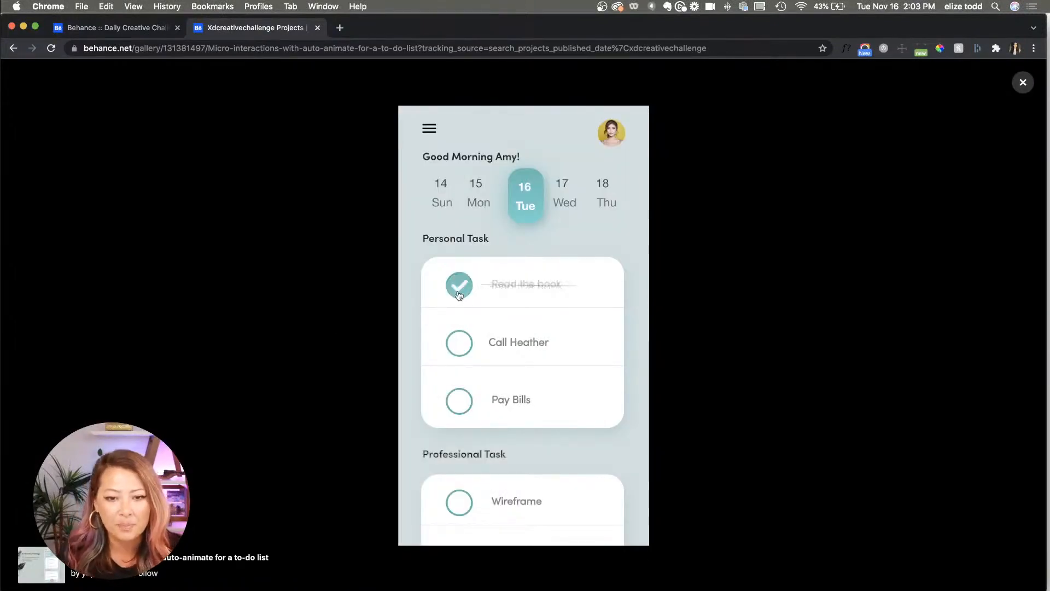
{"action": "left_click", "coordinate": [461, 344]}
{"action": "left_click", "coordinate": [460, 401]}
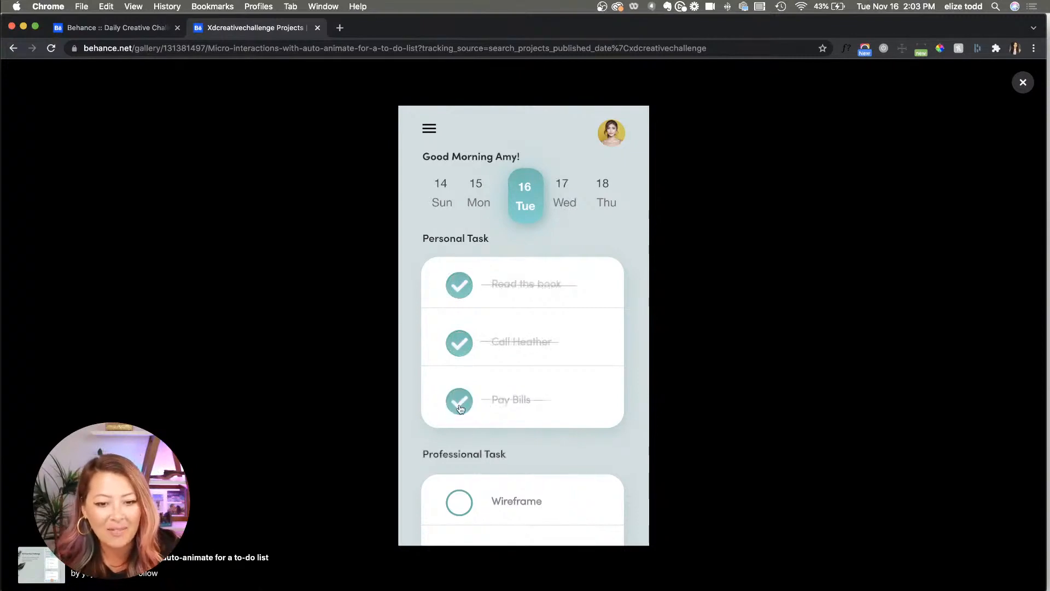
{"action": "left_click", "coordinate": [458, 407]}
{"action": "left_click", "coordinate": [462, 349]}
{"action": "left_click", "coordinate": [459, 286]}
- Try the prototype's add button with its Task and Event options, and close the project to return to the search results
{"action": "scroll", "coordinate": [510, 413], "scroll_direction": "down", "scroll_amount": 3}
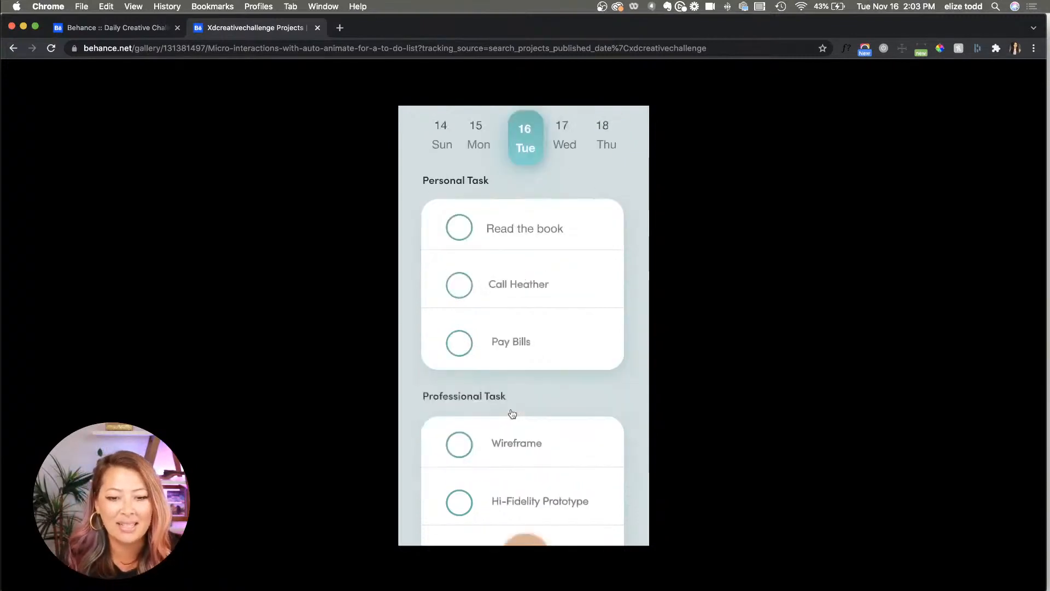
{"action": "left_click", "coordinate": [525, 517]}
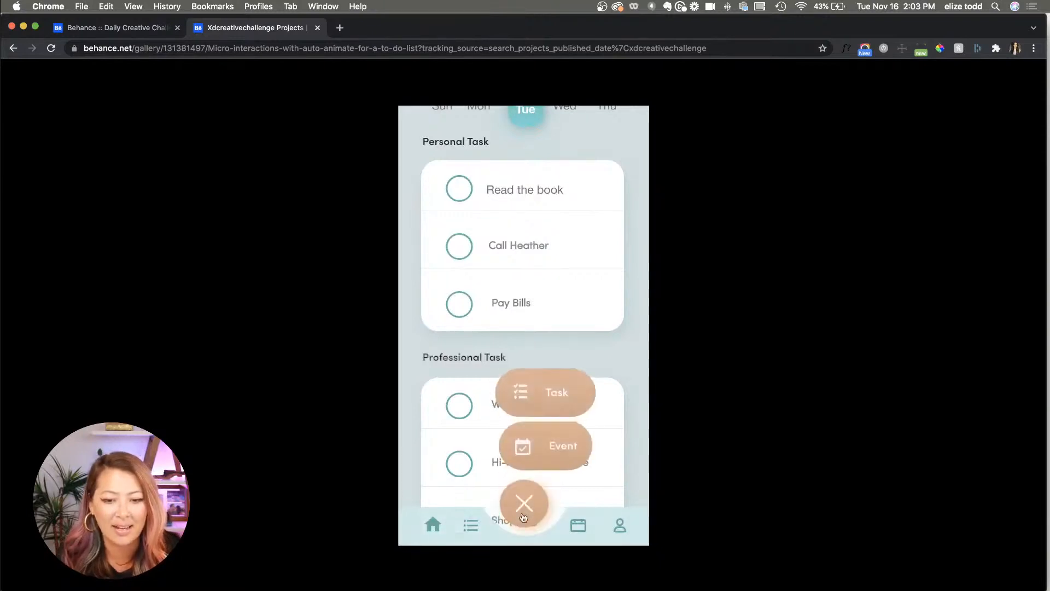
{"action": "left_click", "coordinate": [448, 352]}
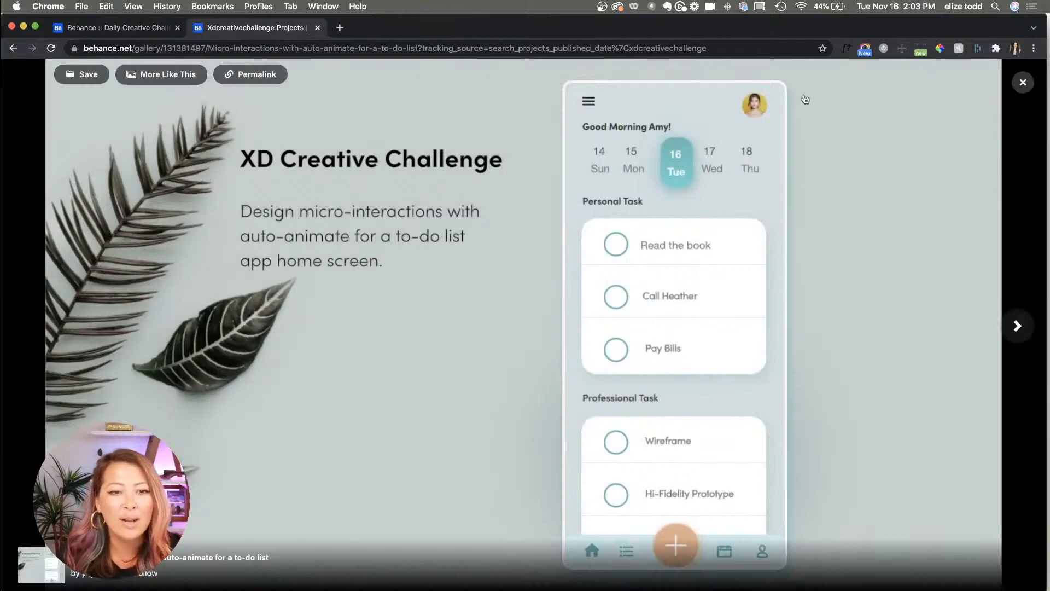
{"action": "left_click", "coordinate": [1022, 83]}
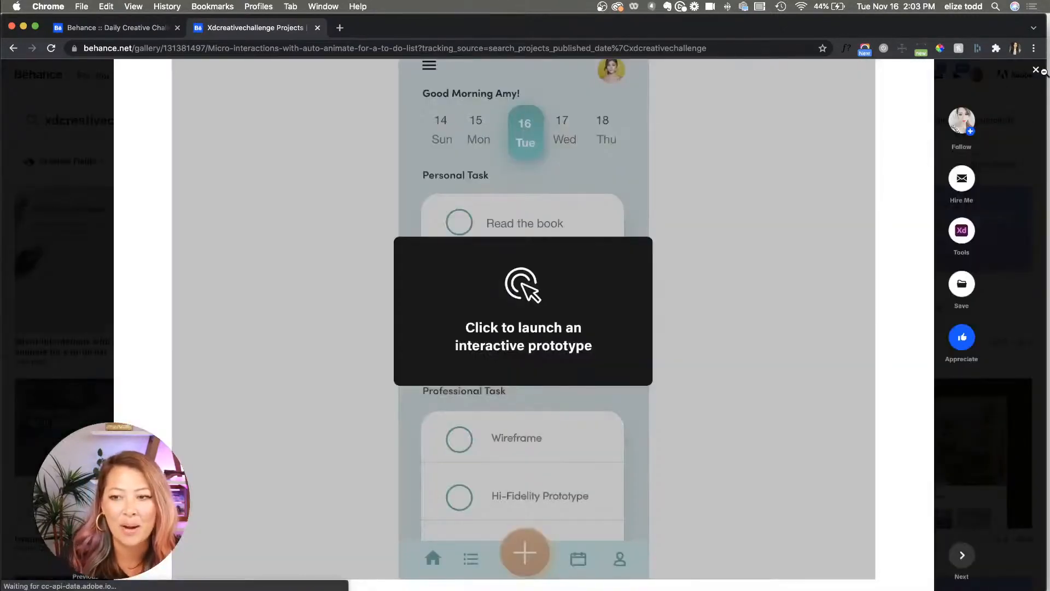
{"action": "left_click", "coordinate": [1022, 83]}
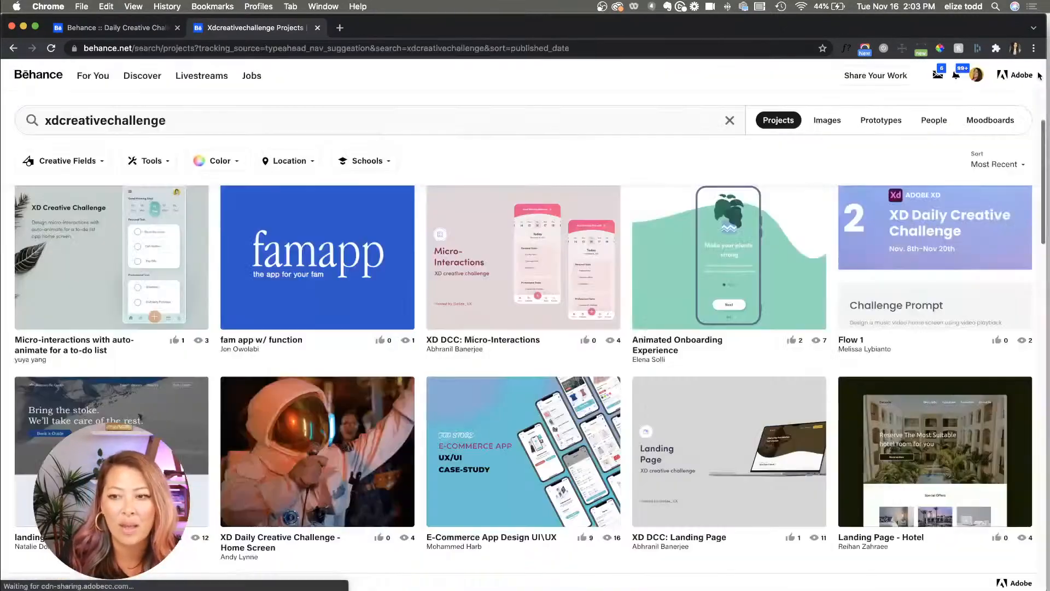
- Open the "XD DCC: Micro-Interactions" project, play its task app preview video, and close the project
{"action": "left_click", "coordinate": [525, 270]}
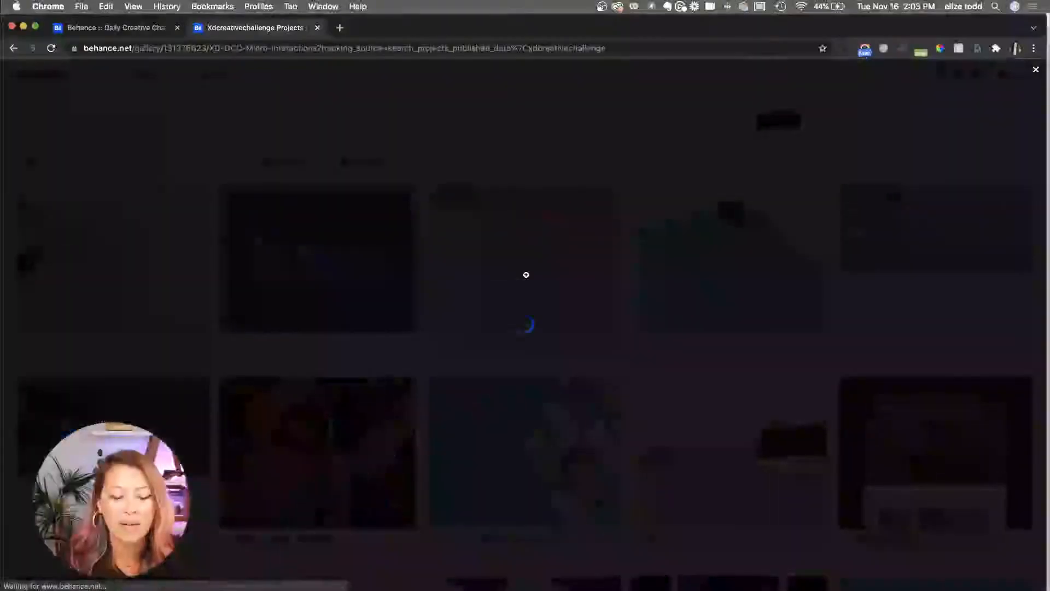
{"action": "scroll", "coordinate": [297, 293], "scroll_direction": "down", "scroll_amount": 10}
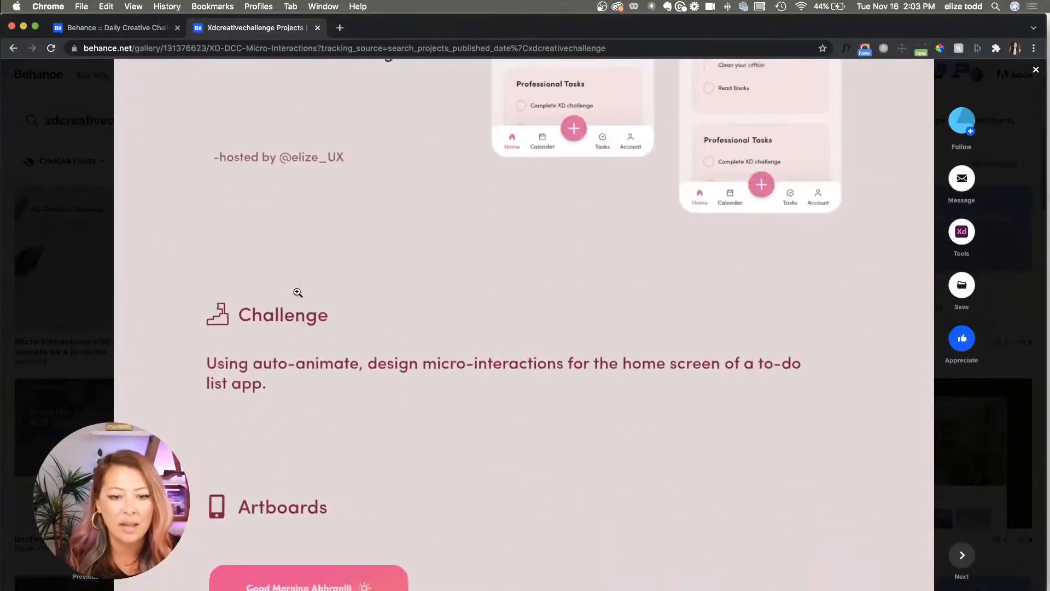
{"action": "scroll", "coordinate": [298, 292], "scroll_direction": "down", "scroll_amount": 15}
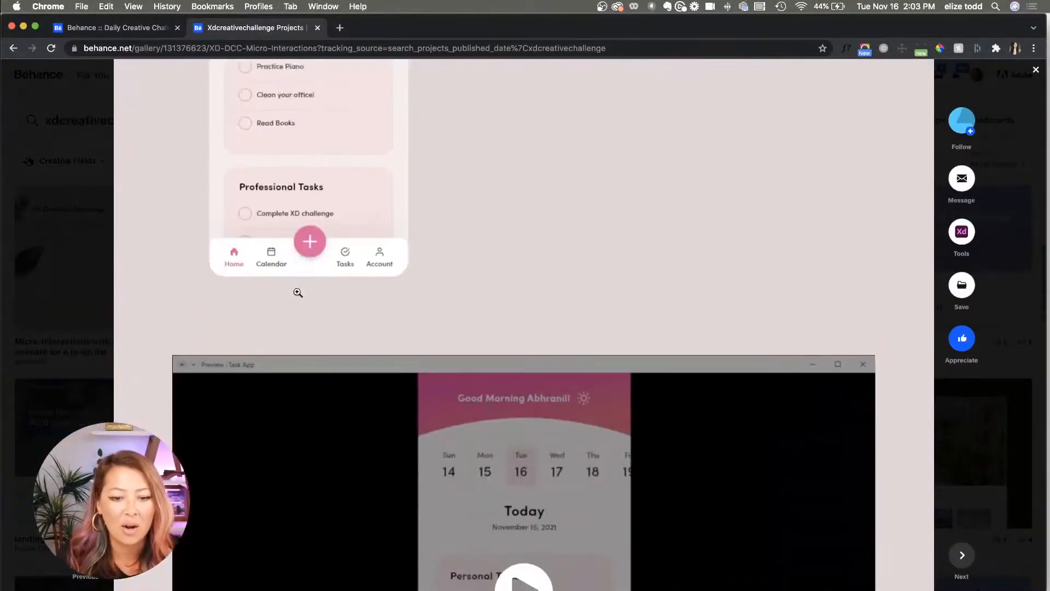
{"action": "scroll", "coordinate": [297, 292], "scroll_direction": "down", "scroll_amount": 2}
{"action": "left_click", "coordinate": [516, 310]}
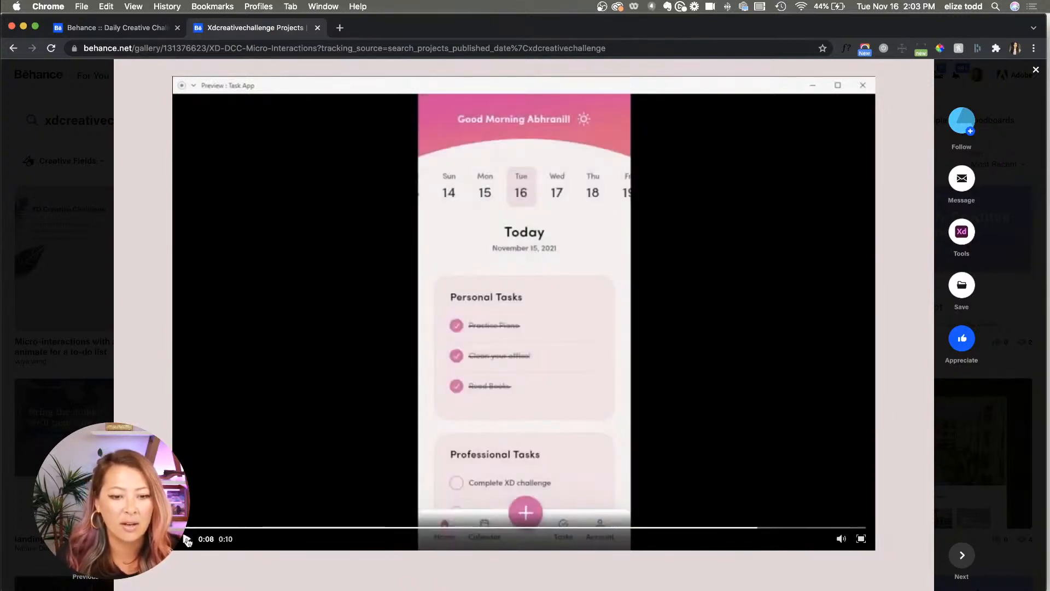
{"action": "left_click", "coordinate": [1034, 71]}
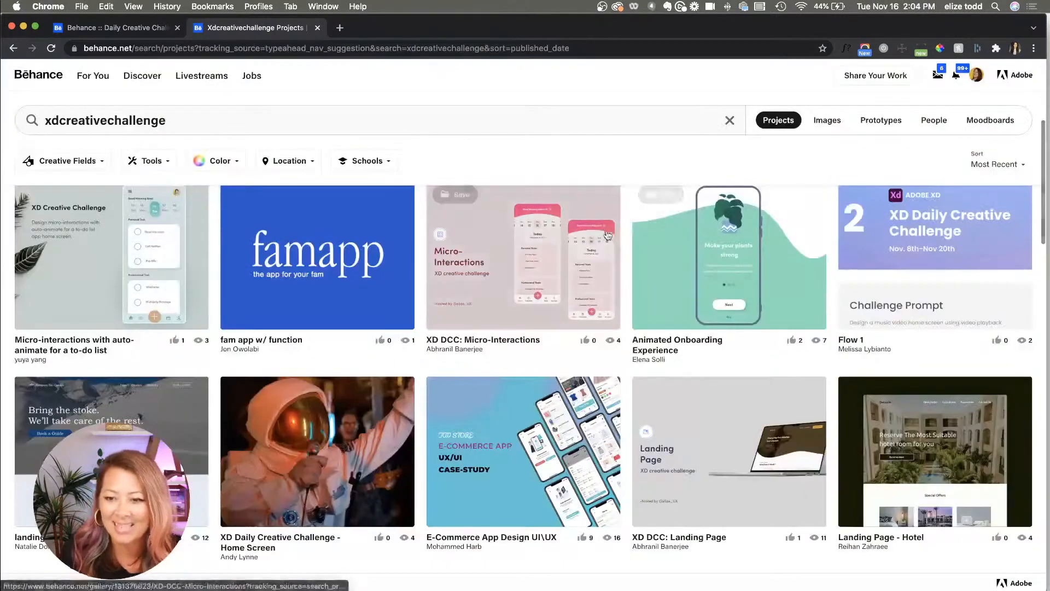
- Open the "fam app w/ function" project, view its interactive prototype down to the reminders, and close the project
{"action": "scroll", "coordinate": [607, 235], "scroll_direction": "down", "scroll_amount": 2}
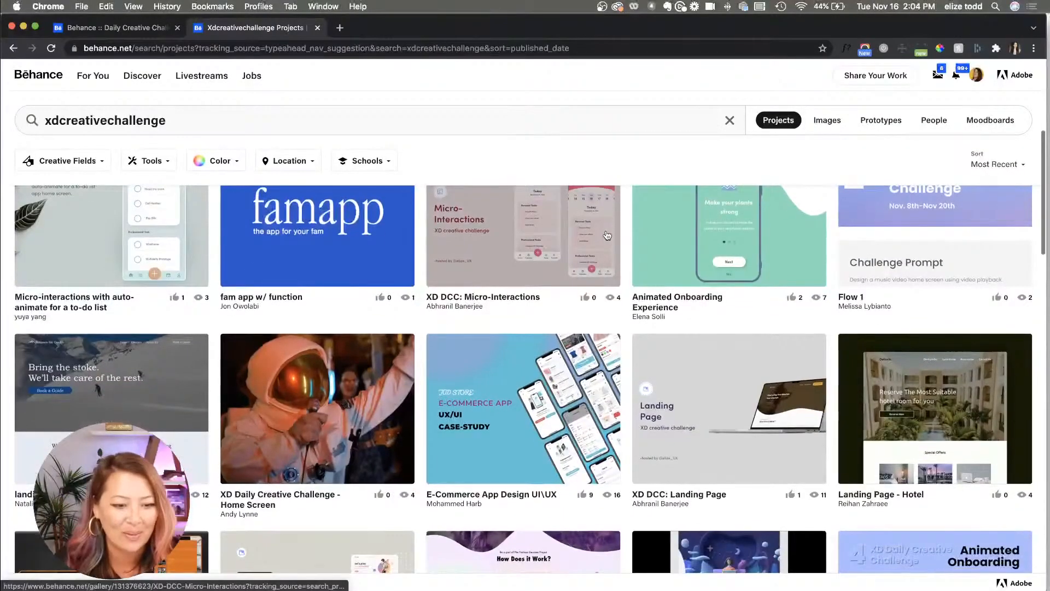
{"action": "left_click", "coordinate": [310, 244]}
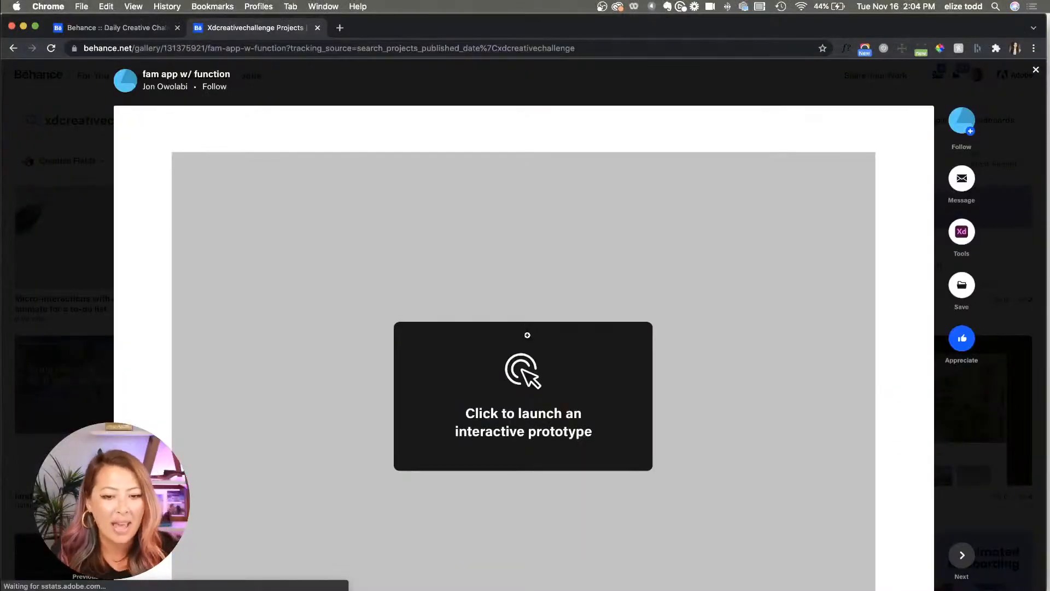
{"action": "left_click", "coordinate": [519, 411]}
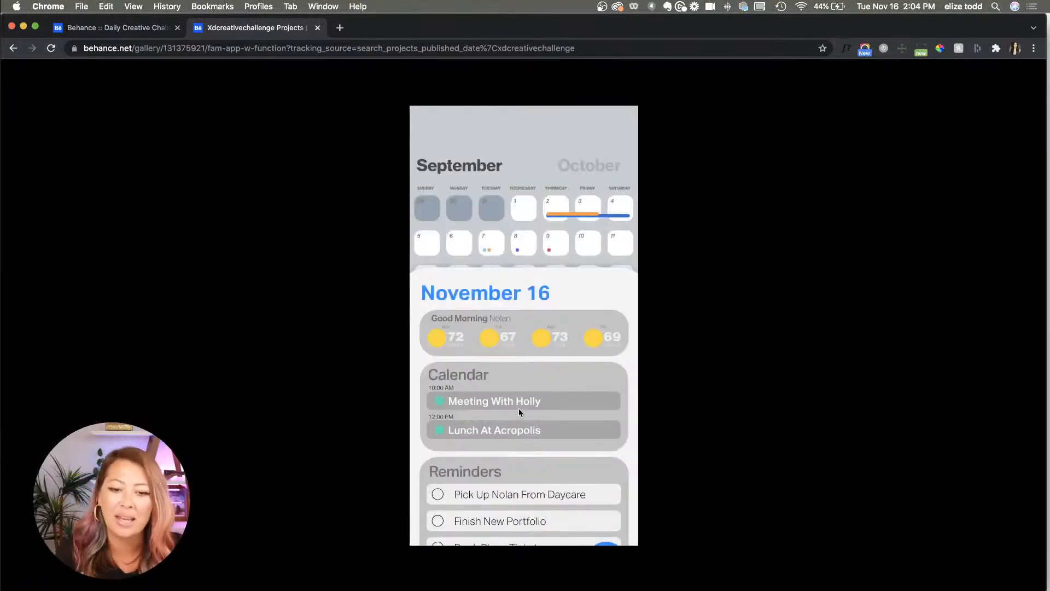
{"action": "scroll", "coordinate": [436, 439], "scroll_direction": "down", "scroll_amount": 3}
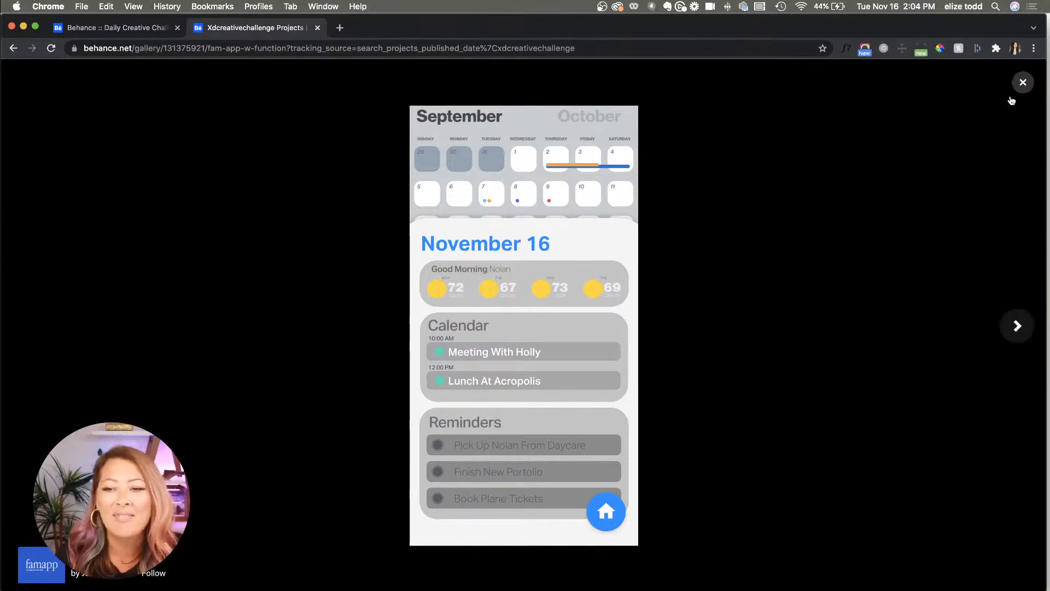
{"action": "left_click", "coordinate": [1022, 82]}
{"action": "left_click", "coordinate": [1035, 69]}
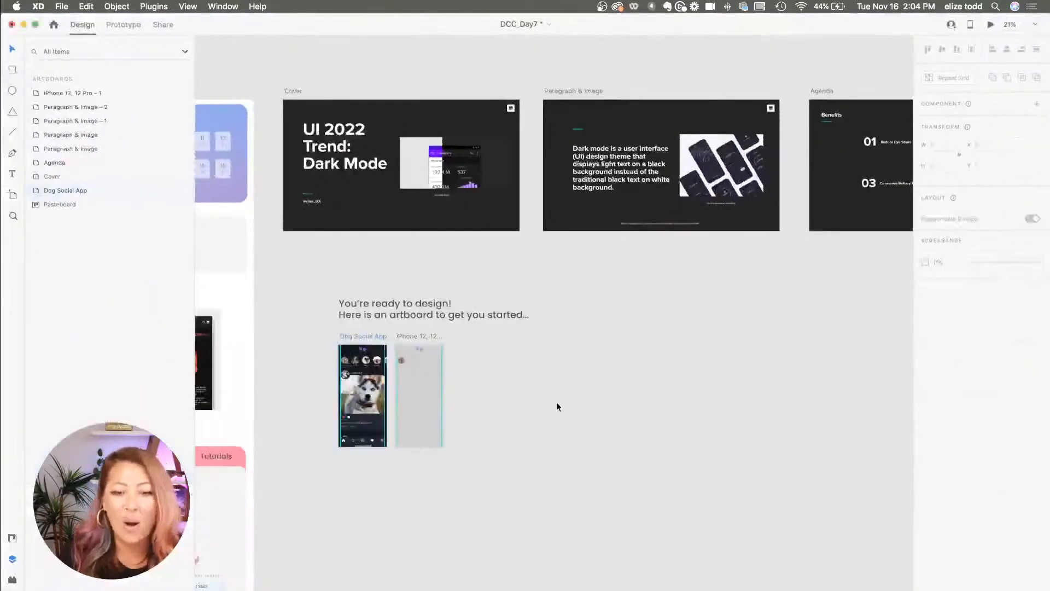
- In Adobe XD, review the day 7 challenge banner and Challenge Prompt in the DCC_Day7 document
{"action": "scroll", "coordinate": [556, 401], "scroll_direction": "left", "scroll_amount": 5}
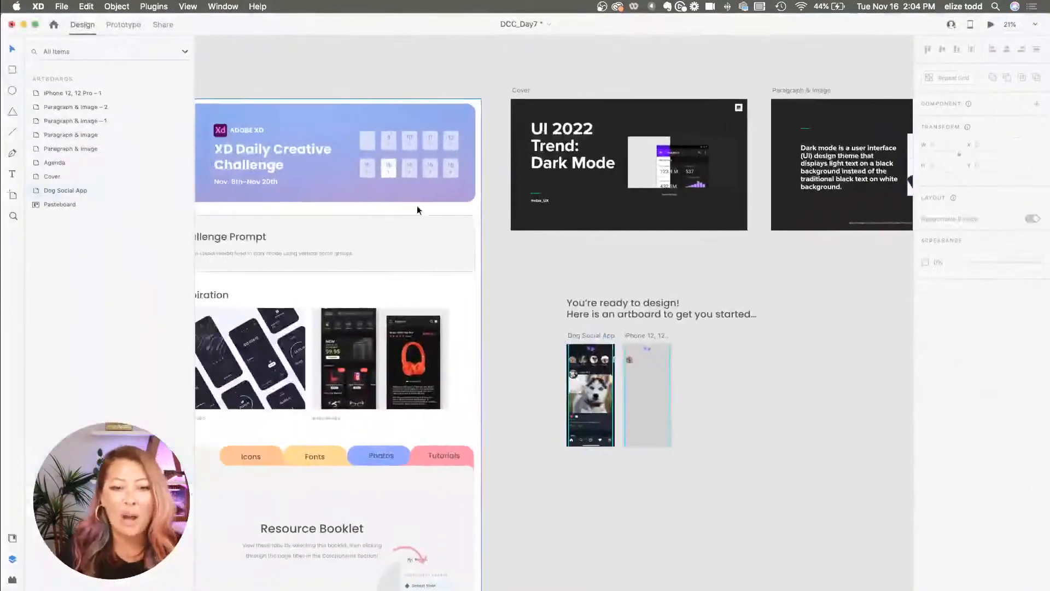
{"action": "scroll", "coordinate": [409, 188], "scroll_direction": "up", "scroll_amount": 5}
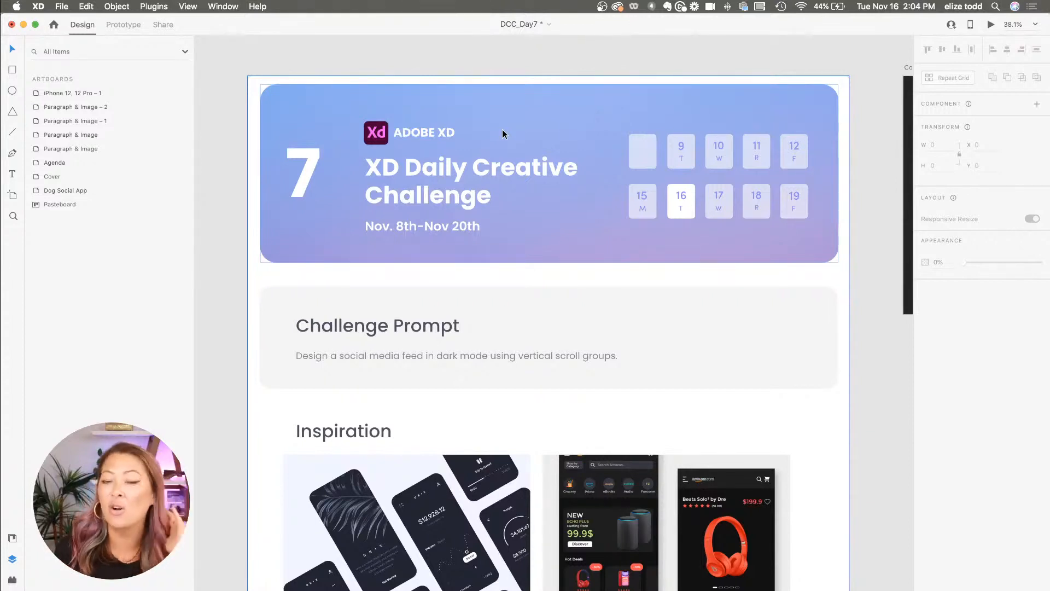
- Preview the deck from the "UI 2022 Trend: Dark Mode" Cover artboard and advance to the slide defining dark mode
{"action": "scroll", "coordinate": [502, 134], "scroll_direction": "right", "scroll_amount": 5}
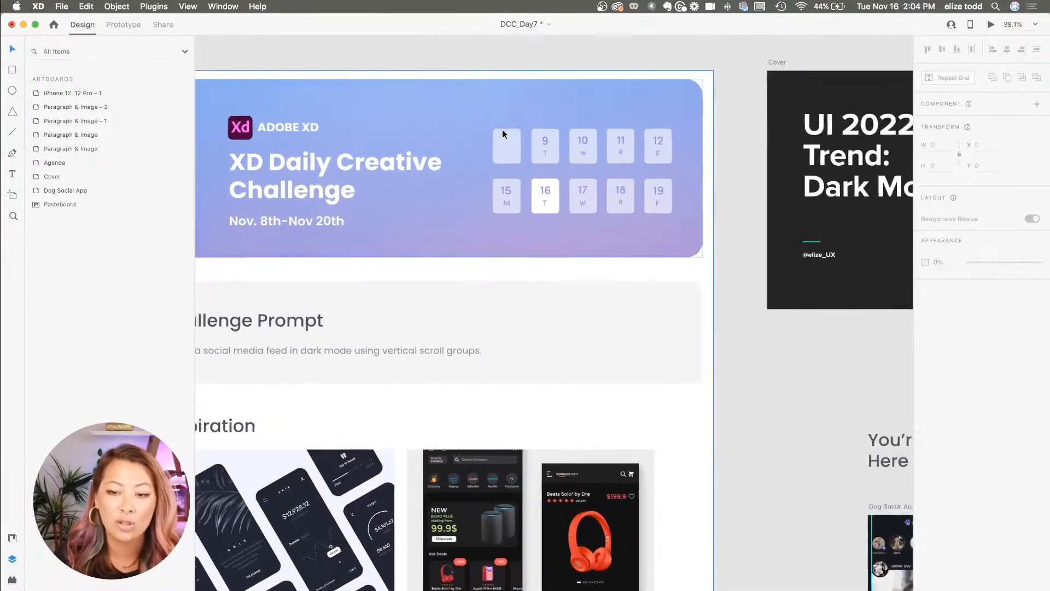
{"action": "scroll", "coordinate": [637, 52], "scroll_direction": "right", "scroll_amount": 5}
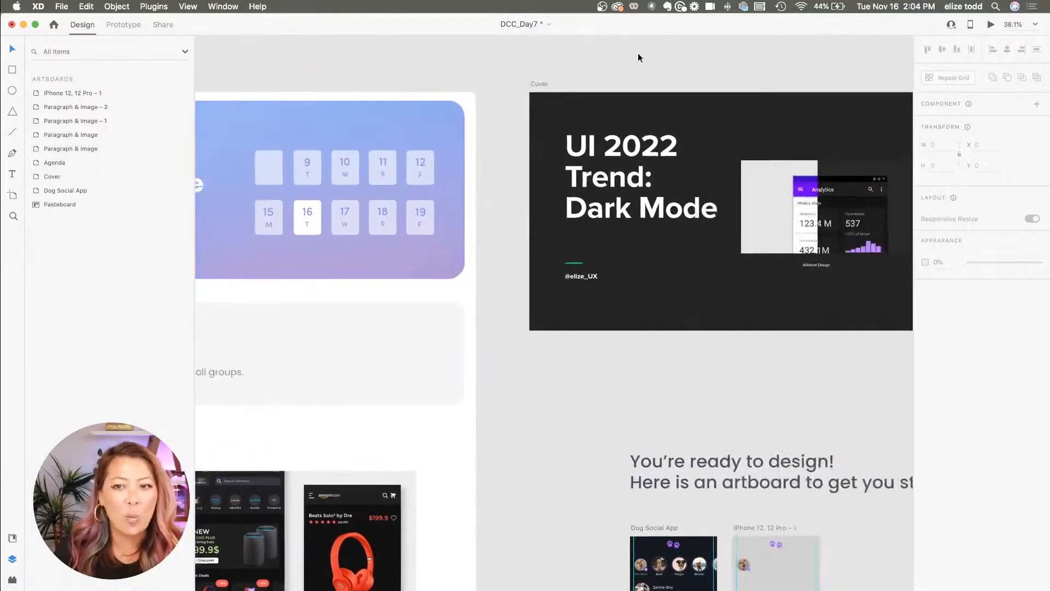
{"action": "scroll", "coordinate": [637, 52], "scroll_direction": "up", "scroll_amount": 5}
{"action": "scroll", "coordinate": [638, 54], "scroll_direction": "down", "scroll_amount": 3}
{"action": "left_click", "coordinate": [362, 91]}
{"action": "left_click", "coordinate": [990, 25]}
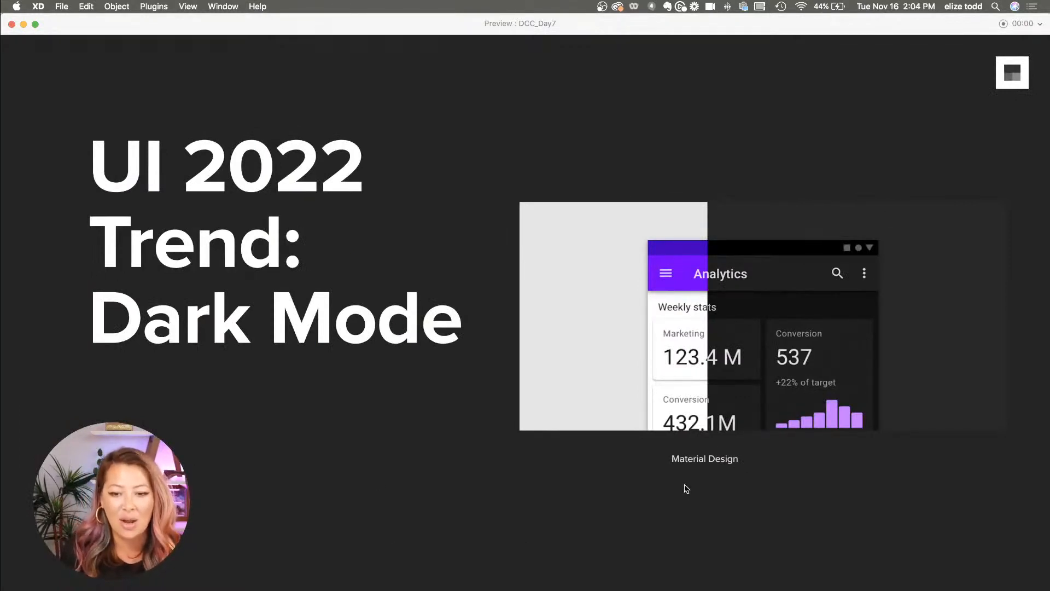
{"action": "key", "text": "Right"}
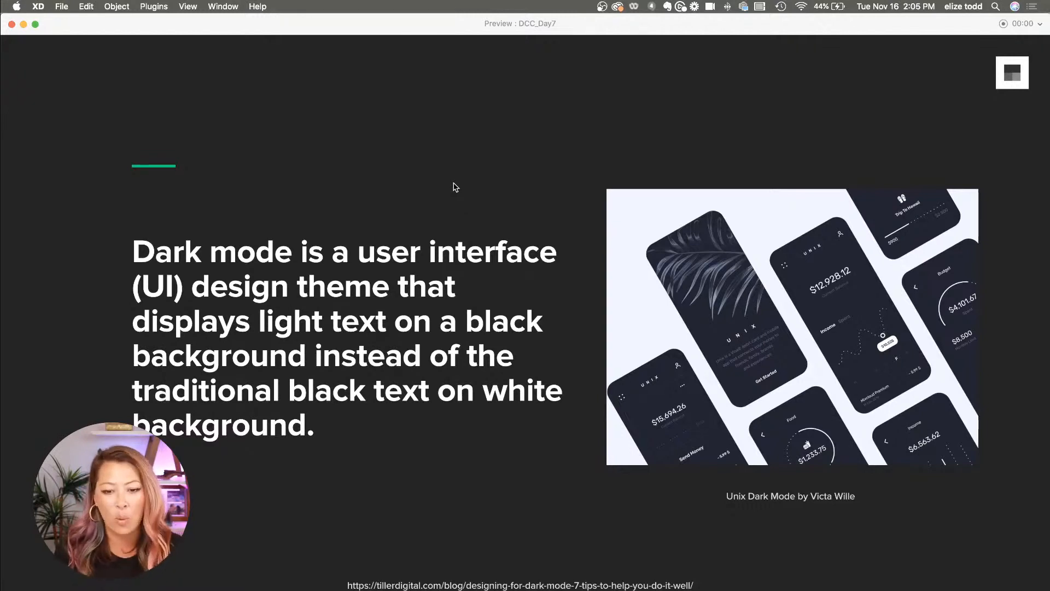
- Advance the deck preview through the dark mode benefits and colour guideline slides to the dog social app prototype
{"action": "key", "text": "Right"}
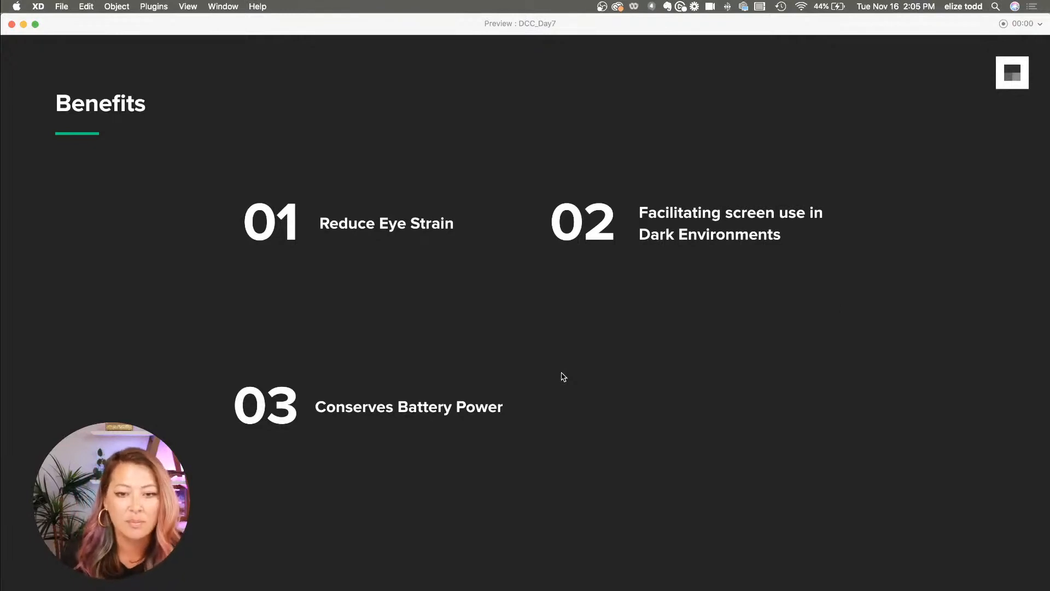
{"action": "key", "text": "Right"}
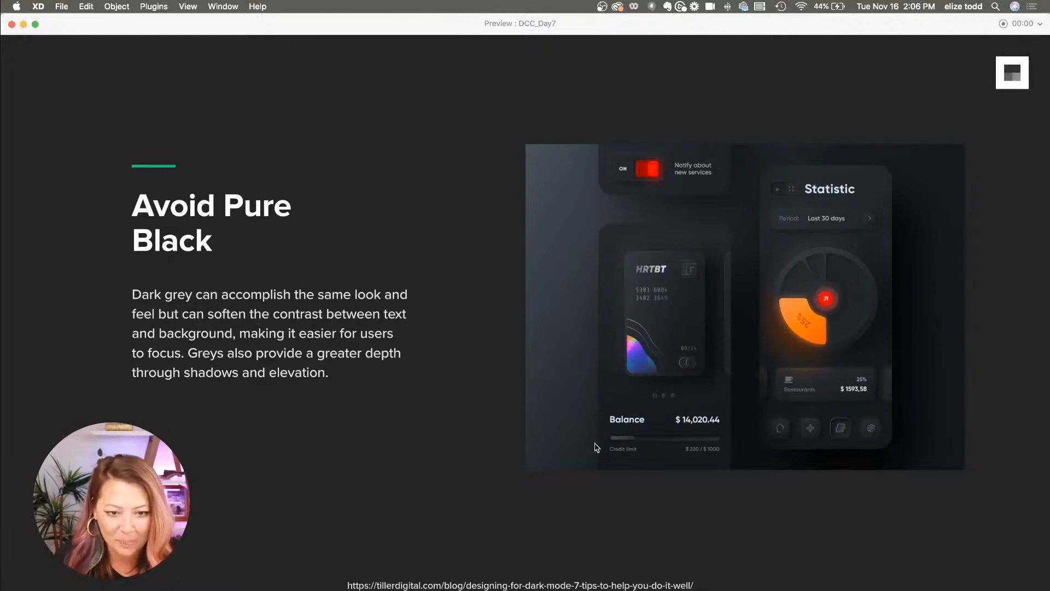
{"action": "key", "text": "Right"}
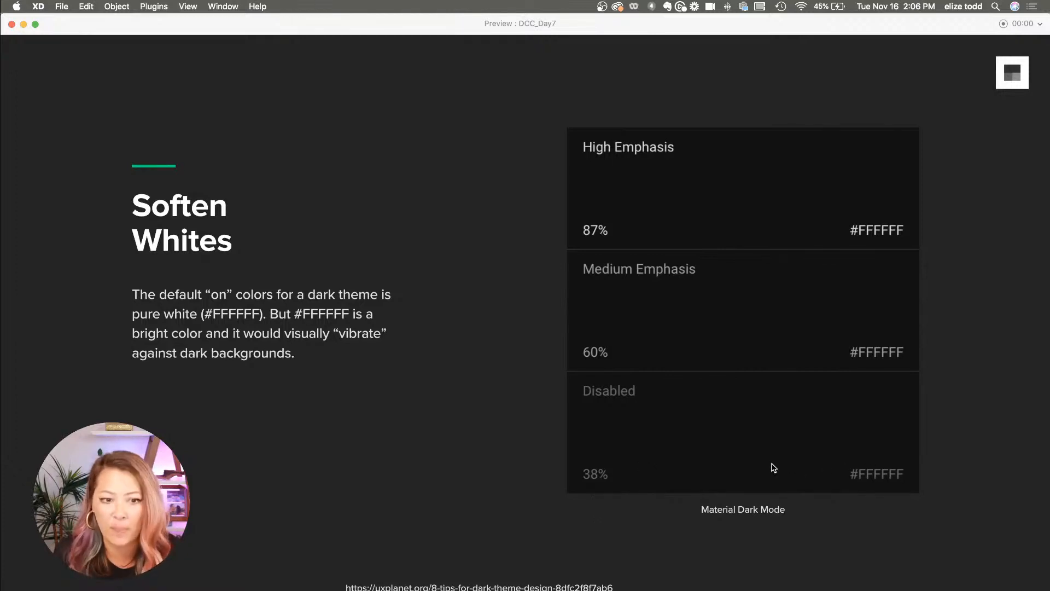
{"action": "key", "text": "Right"}
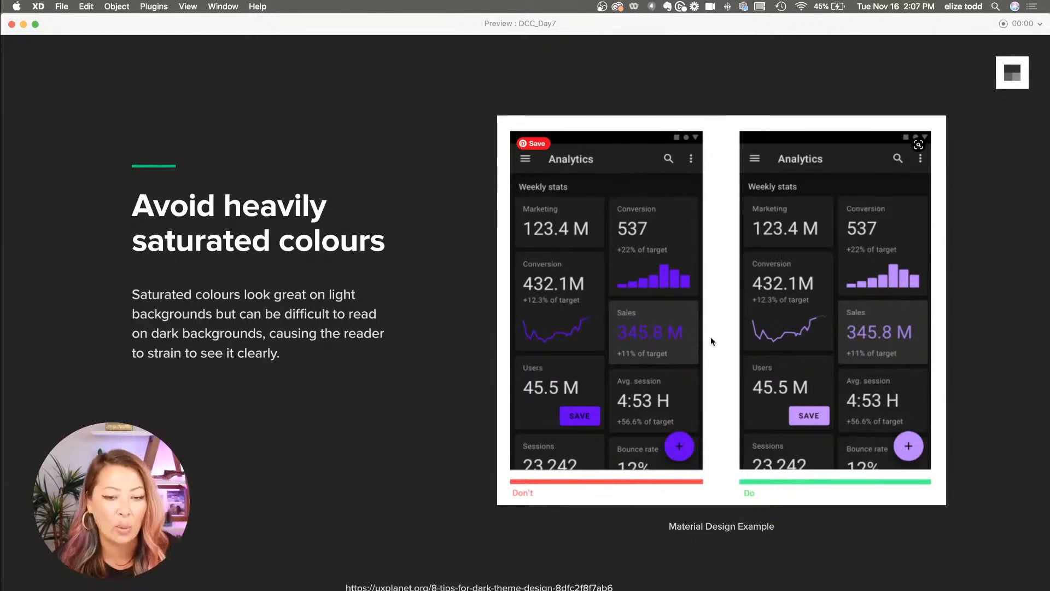
{"action": "key", "text": "Right"}
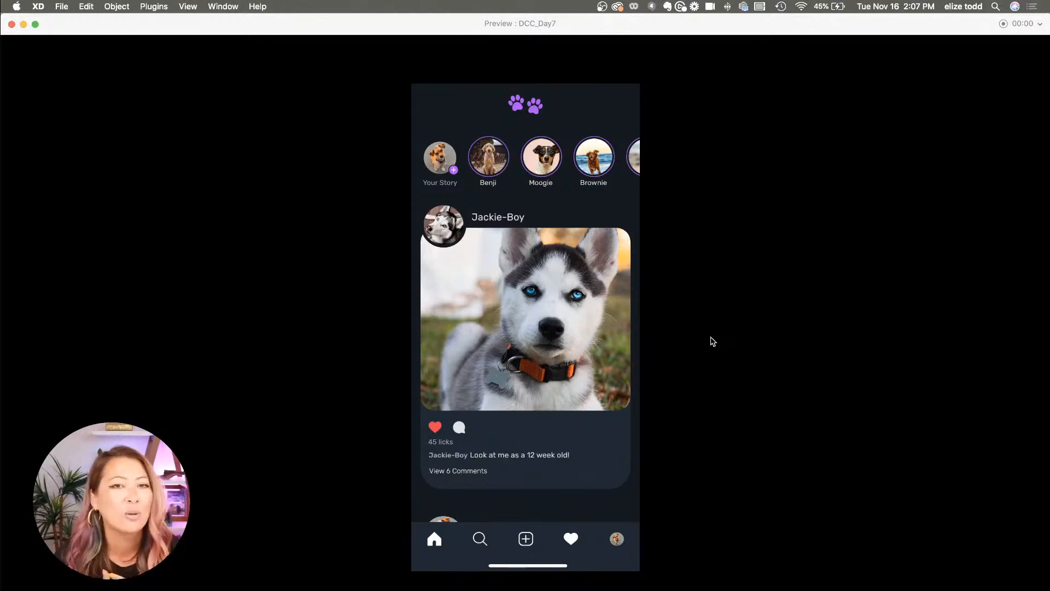
- Scroll through the dog social app prototype's feed down to Moogie's post, return to its start, and close the preview
{"action": "scroll", "coordinate": [573, 146], "scroll_direction": "right", "scroll_amount": 5}
{"action": "scroll", "coordinate": [571, 147], "scroll_direction": "left", "scroll_amount": 2}
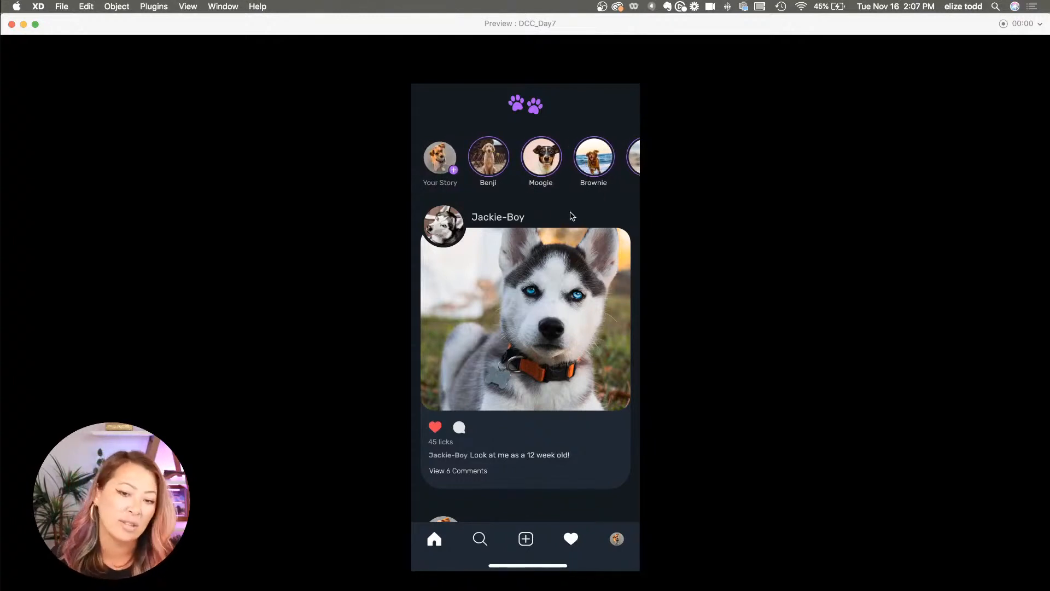
{"action": "scroll", "coordinate": [508, 342], "scroll_direction": "down", "scroll_amount": 3}
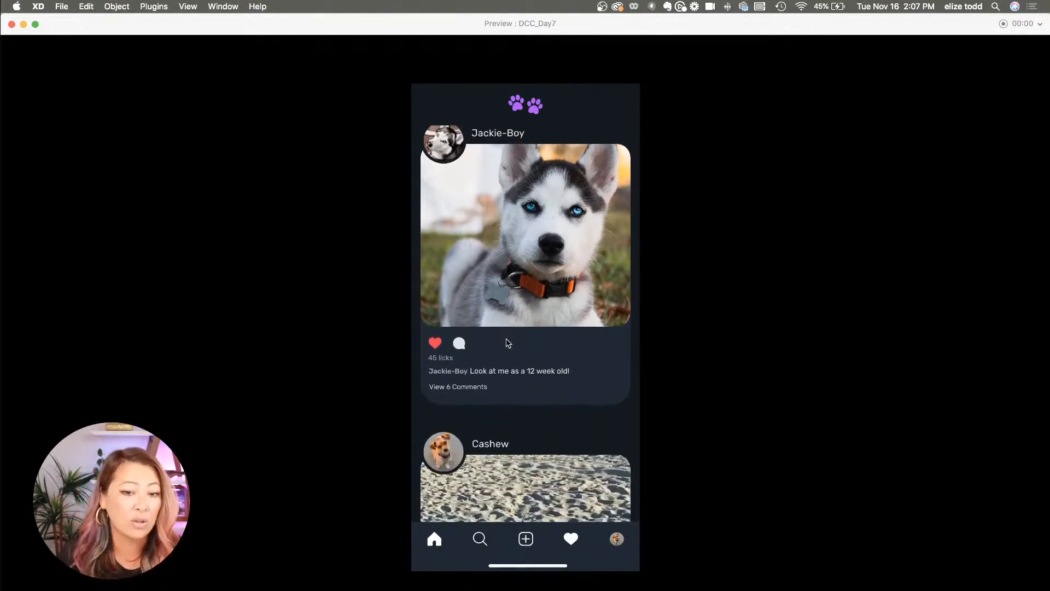
{"action": "scroll", "coordinate": [508, 343], "scroll_direction": "down", "scroll_amount": 6}
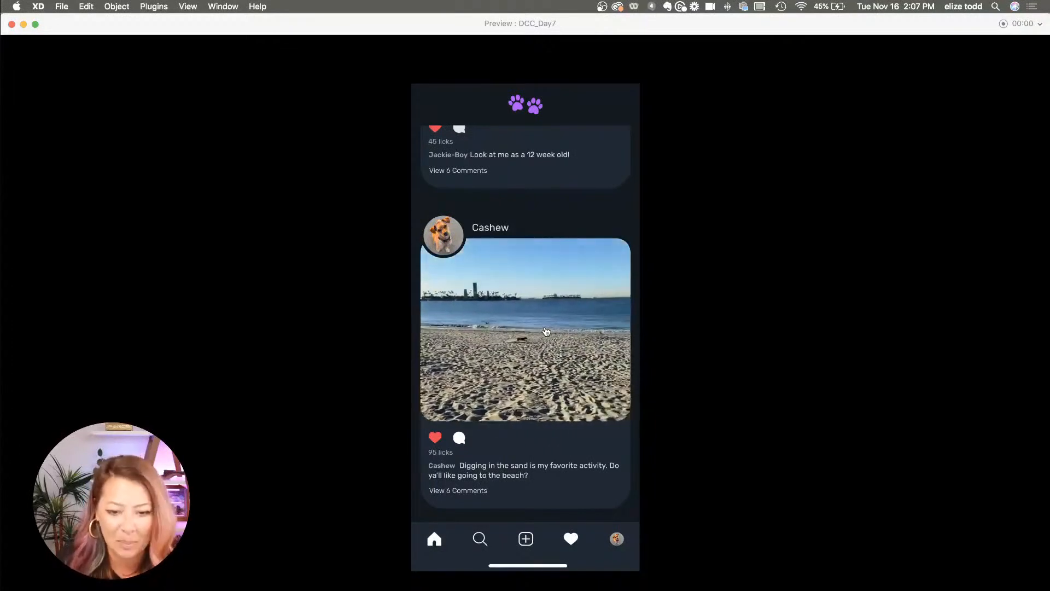
{"action": "scroll", "coordinate": [510, 455], "scroll_direction": "down", "scroll_amount": 3}
{"action": "scroll", "coordinate": [509, 455], "scroll_direction": "down", "scroll_amount": 3}
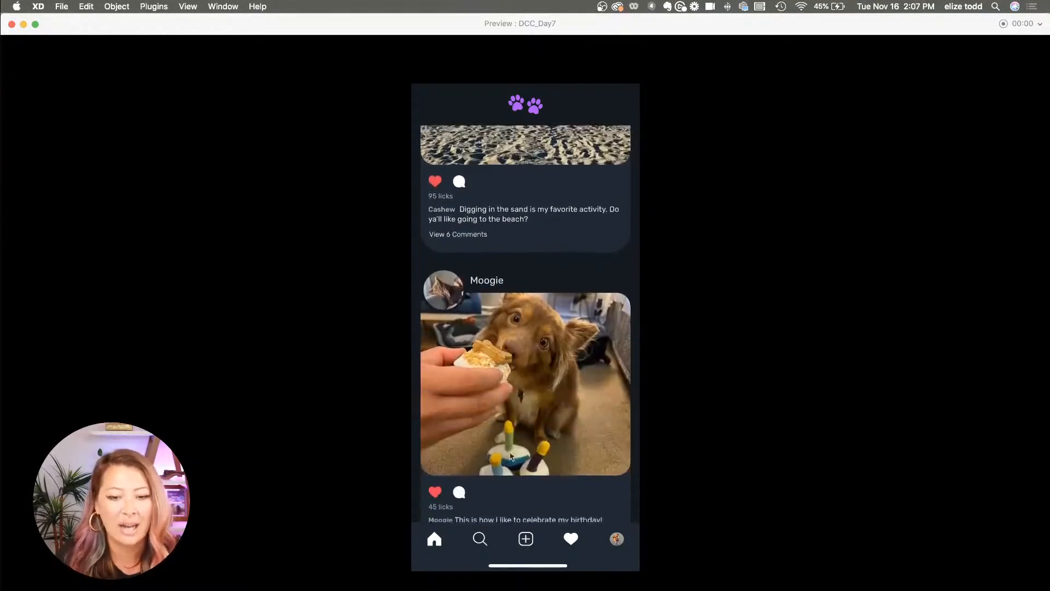
{"action": "scroll", "coordinate": [556, 424], "scroll_direction": "down", "scroll_amount": 1}
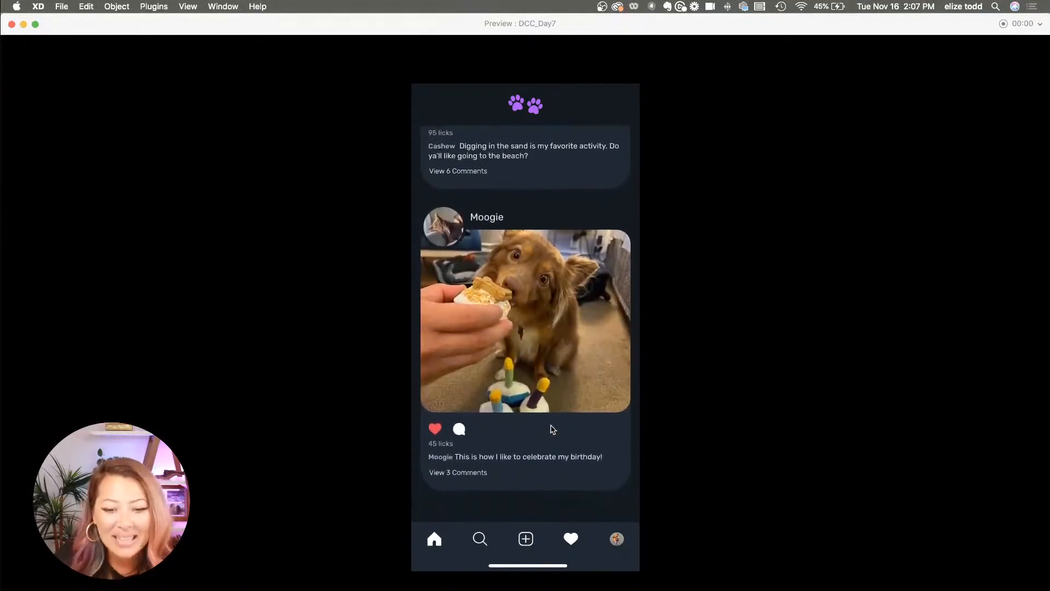
{"action": "scroll", "coordinate": [480, 303], "scroll_direction": "up", "scroll_amount": 6}
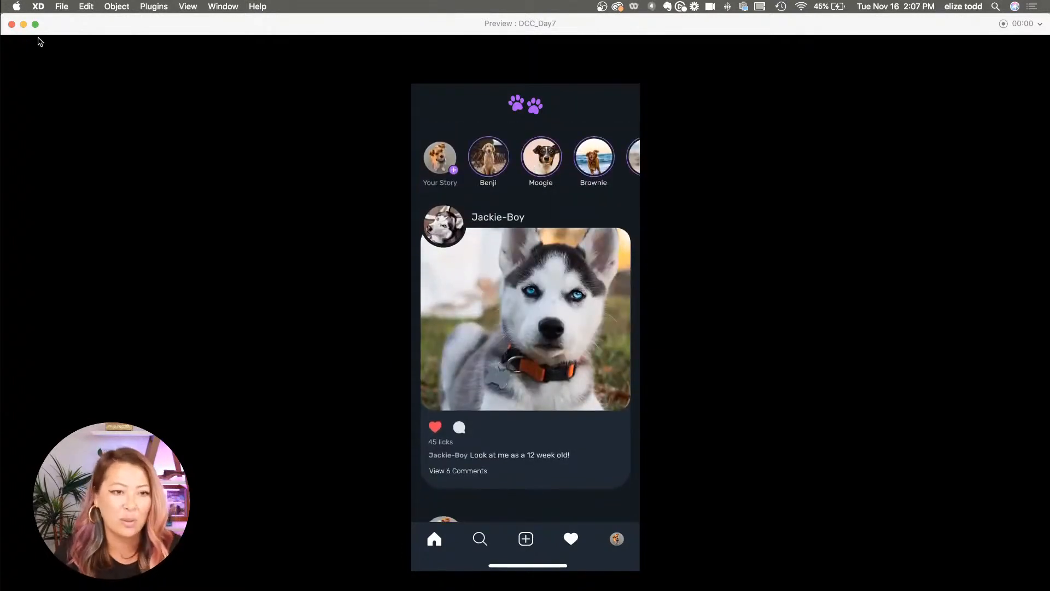
{"action": "left_click", "coordinate": [11, 24]}
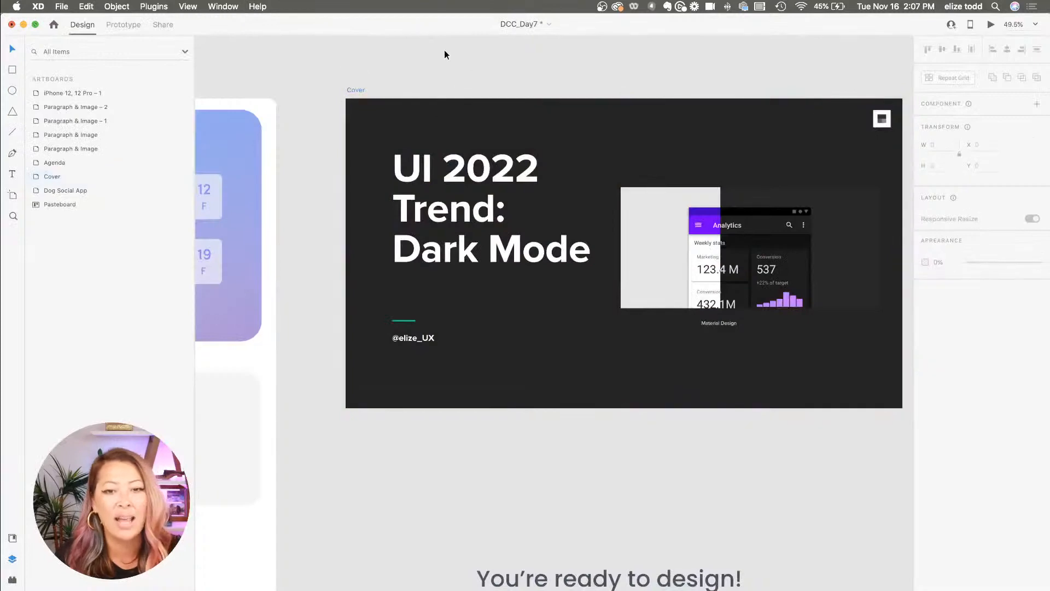
- Examine the finished Dog Social App artboard beside the starter iPhone 12, 12 Pro – 1 artboard
{"action": "scroll", "coordinate": [456, 122], "scroll_direction": "down", "scroll_amount": 3}
{"action": "scroll", "coordinate": [547, 235], "scroll_direction": "down", "scroll_amount": 2}
{"action": "scroll", "coordinate": [640, 342], "scroll_direction": "up", "scroll_amount": 3}
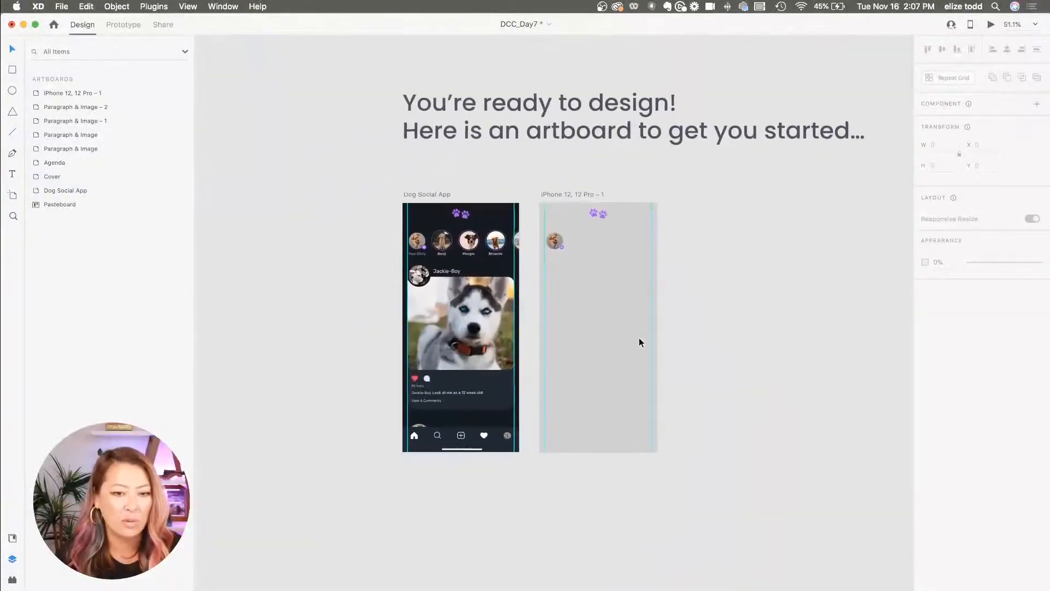
{"action": "scroll", "coordinate": [532, 308], "scroll_direction": "up", "scroll_amount": 3}
{"action": "scroll", "coordinate": [534, 311], "scroll_direction": "right", "scroll_amount": 3}
{"action": "scroll", "coordinate": [533, 311], "scroll_direction": "down", "scroll_amount": 2}
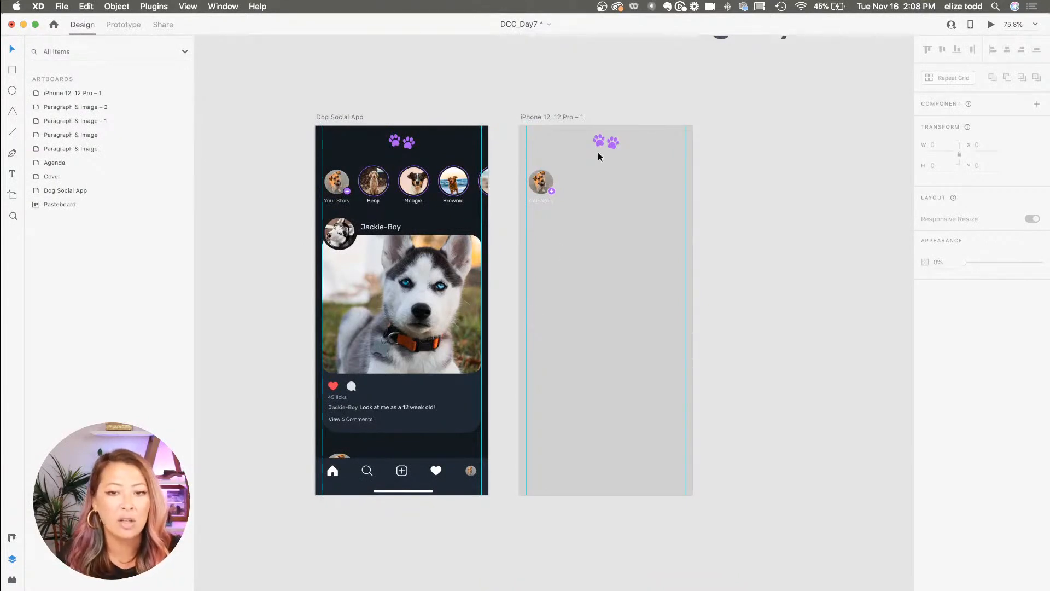
{"action": "scroll", "coordinate": [602, 153], "scroll_direction": "up", "scroll_amount": 3}
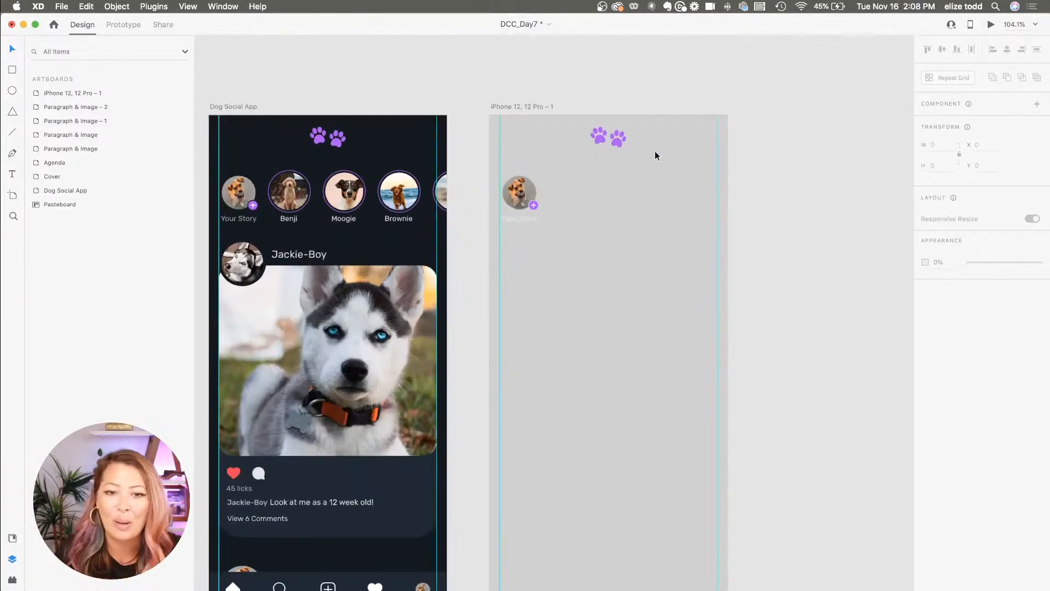
{"action": "scroll", "coordinate": [552, 185], "scroll_direction": "up", "scroll_amount": 2}
{"action": "scroll", "coordinate": [552, 185], "scroll_direction": "down", "scroll_amount": 3}
{"action": "key", "text": "super+shift+apostrophe"}
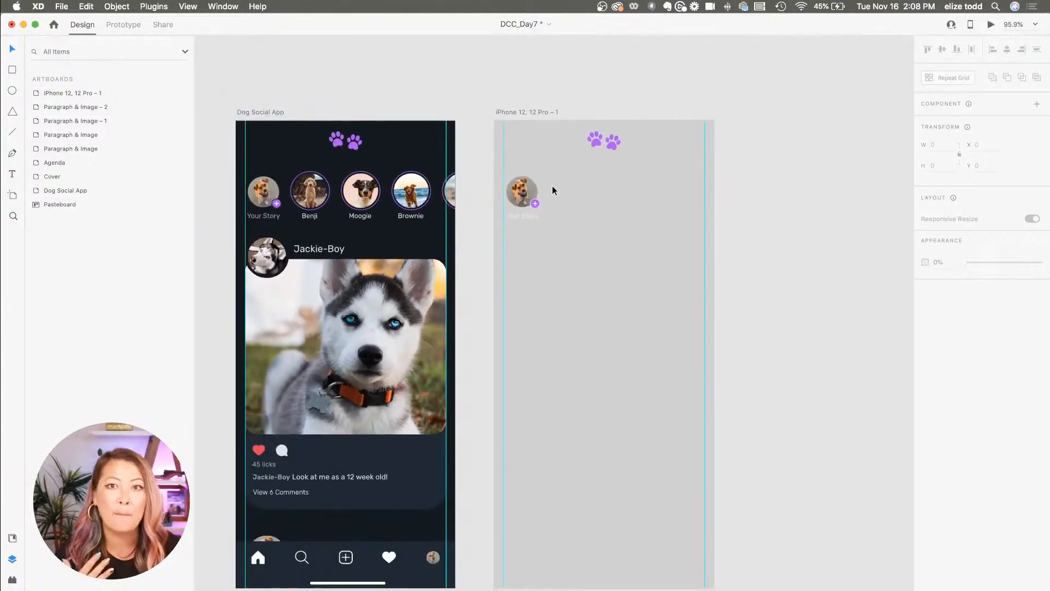
- Fill the iPhone 12, 12 Pro – 1 artboard with the Background colour from the document assets
{"action": "left_click", "coordinate": [519, 116]}
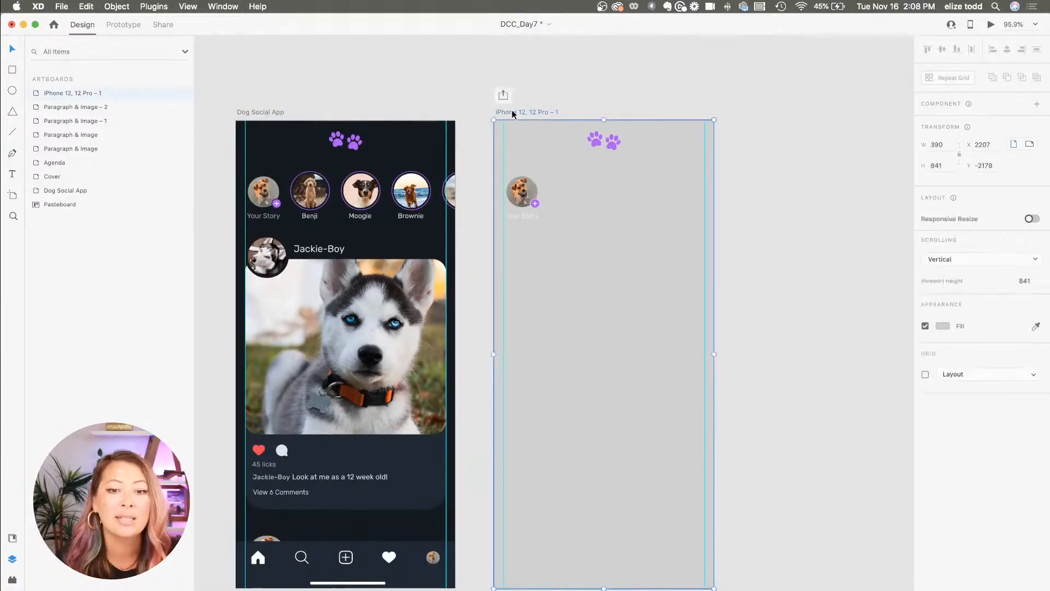
{"action": "left_click", "coordinate": [12, 538]}
{"action": "scroll", "coordinate": [83, 296], "scroll_direction": "up", "scroll_amount": 5}
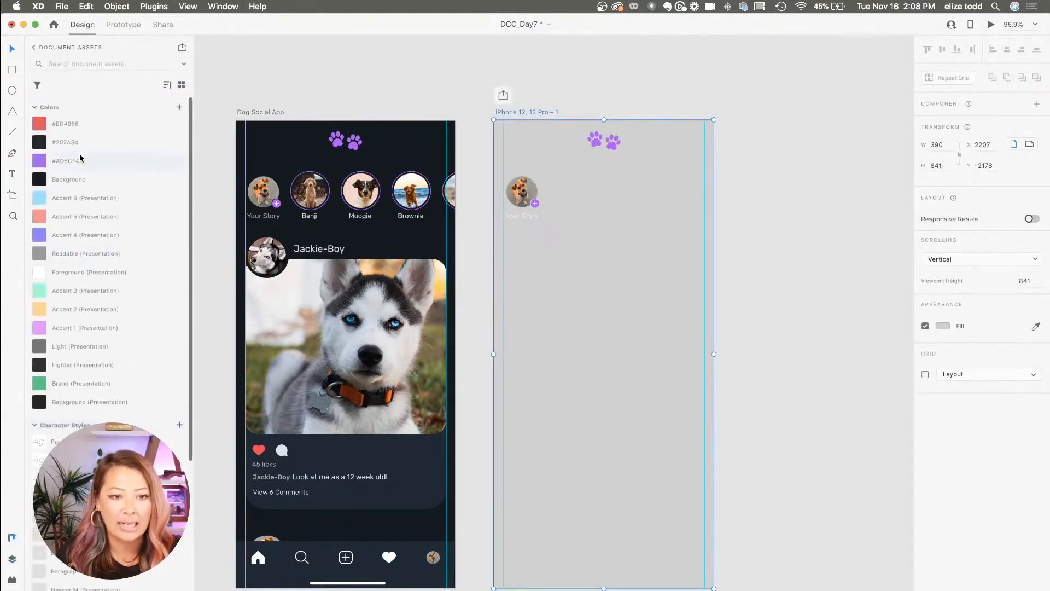
{"action": "left_click", "coordinate": [79, 185]}
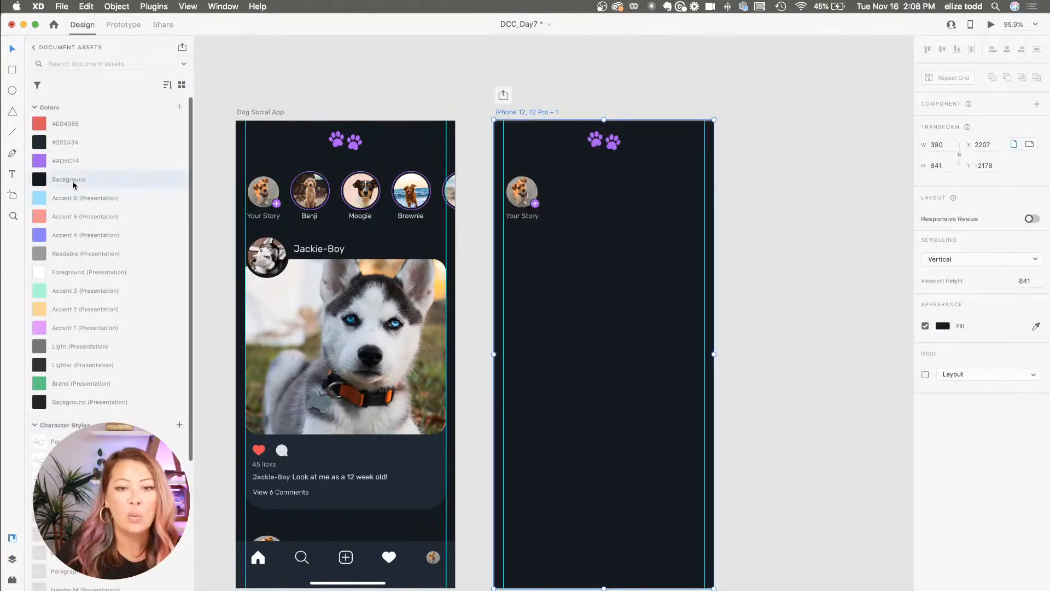
- Try pure black #000000, grey #585858 and blue-grey #203440 as the starter artboard's fill, and undo these colour changes
{"action": "left_click", "coordinate": [941, 326]}
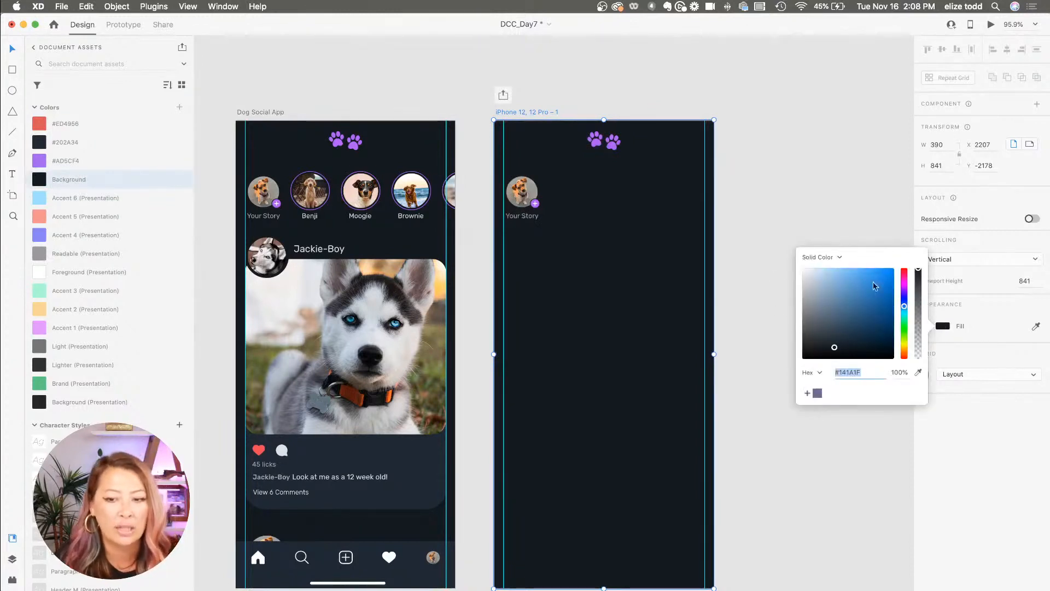
{"action": "left_click_drag", "start_coordinate": [835, 350], "coordinate": [764, 371]}
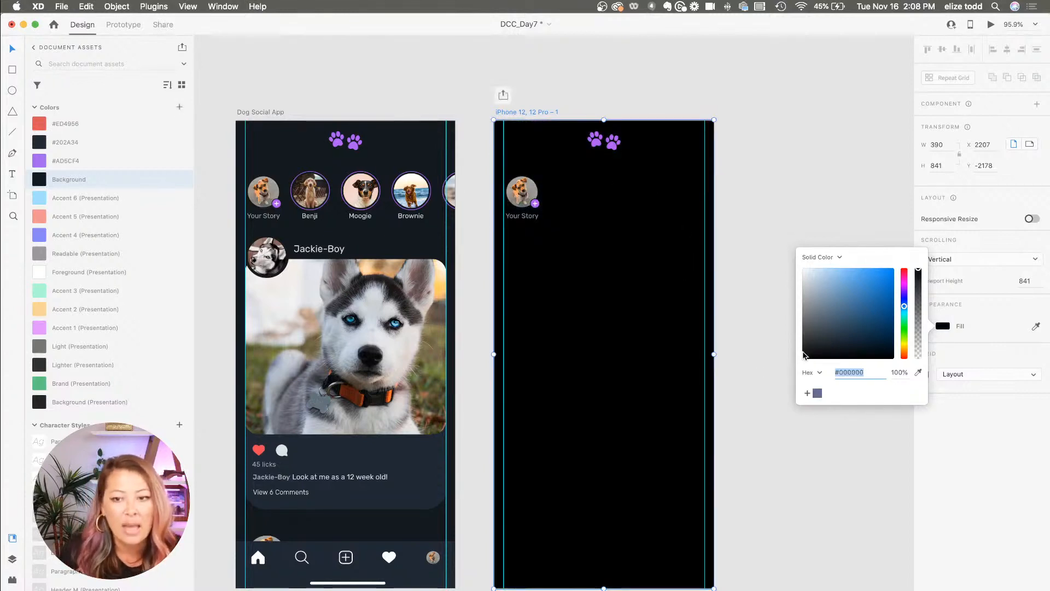
{"action": "left_click", "coordinate": [803, 356]}
{"action": "left_click_drag", "start_coordinate": [804, 356], "coordinate": [793, 330]}
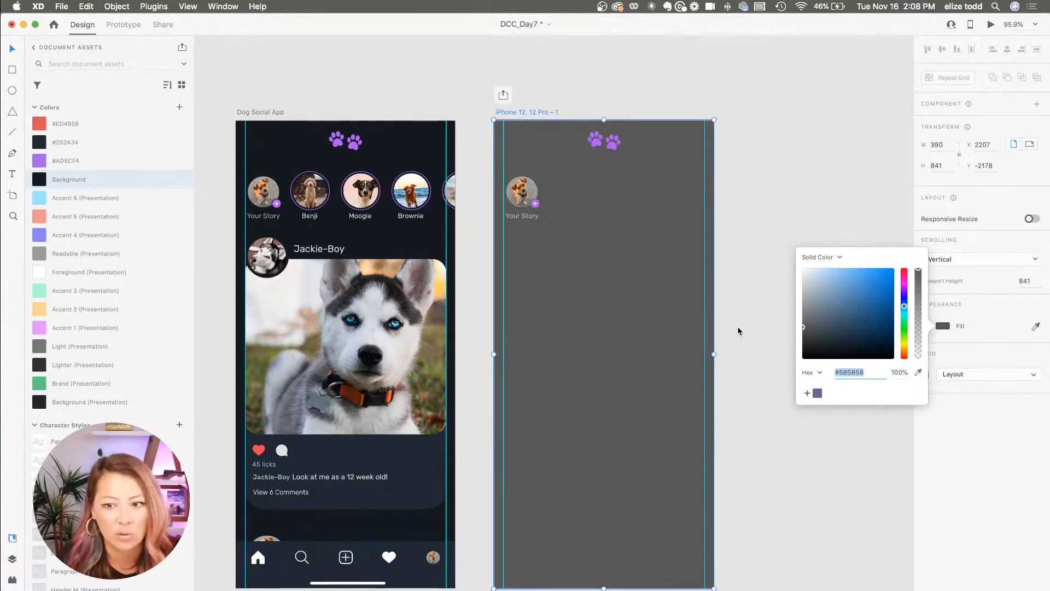
{"action": "left_click", "coordinate": [804, 330]}
{"action": "left_click_drag", "start_coordinate": [804, 330], "coordinate": [839, 337]}
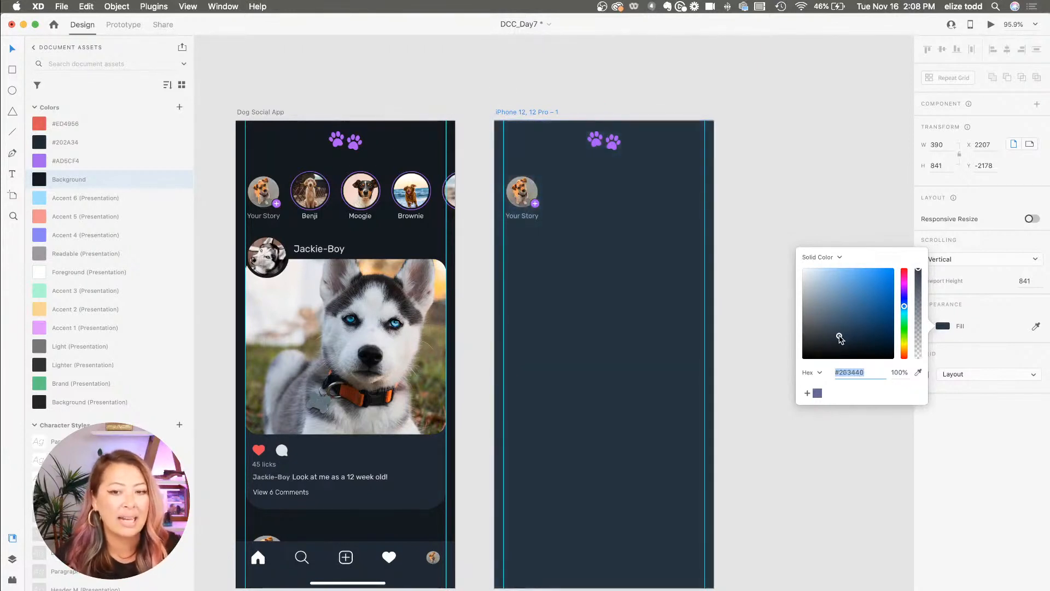
{"action": "left_click", "coordinate": [764, 279]}
{"action": "key", "text": "super+z"}
{"action": "key", "text": "super+z"}
{"action": "key", "text": "super+z"}
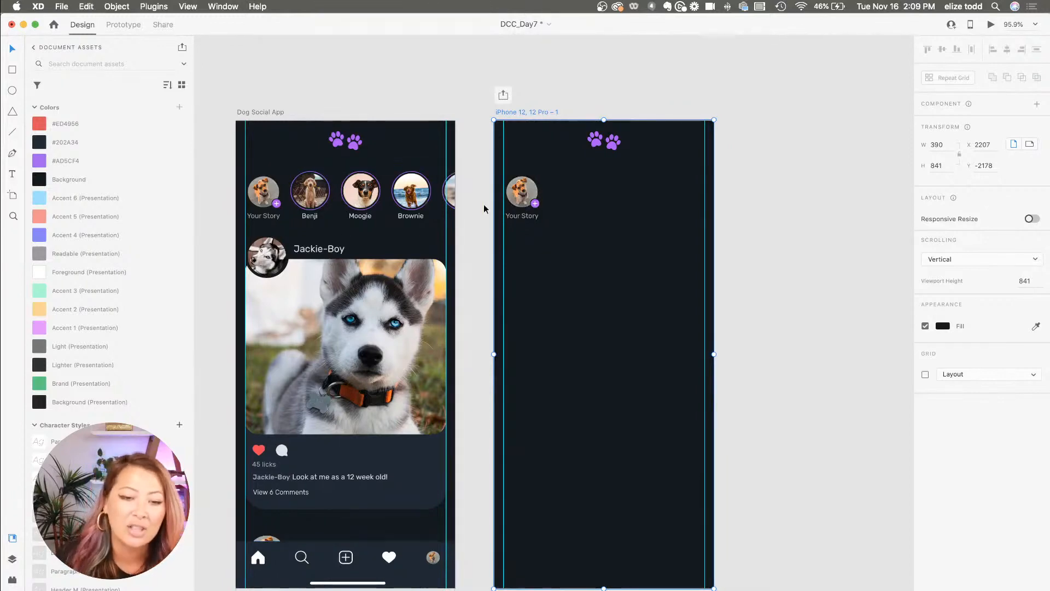
- Draw a circle about 65 px in diameter beside the Your Story avatar on the starter artboard
{"action": "scroll", "coordinate": [575, 206], "scroll_direction": "up", "scroll_amount": 8}
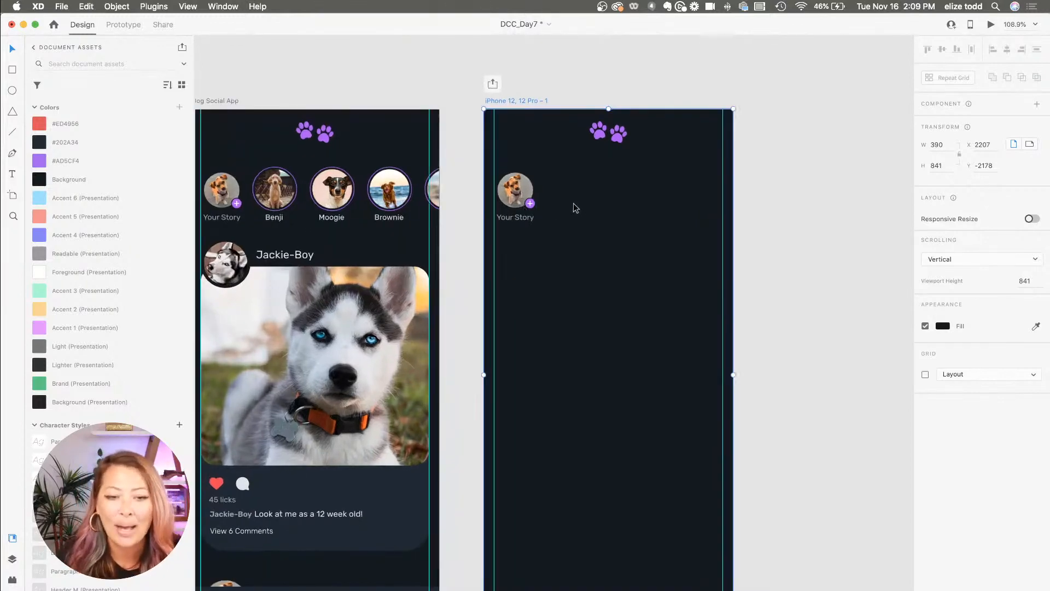
{"action": "scroll", "coordinate": [573, 204], "scroll_direction": "right", "scroll_amount": 1}
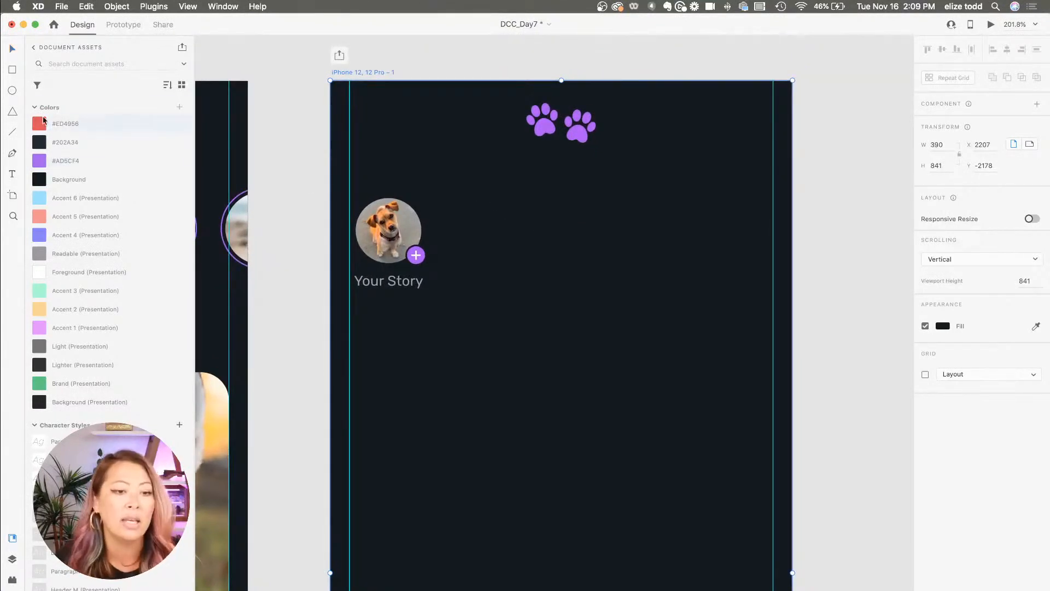
{"action": "left_click", "coordinate": [12, 90]}
{"action": "left_click_drag", "start_coordinate": [464, 206], "coordinate": [541, 295]}
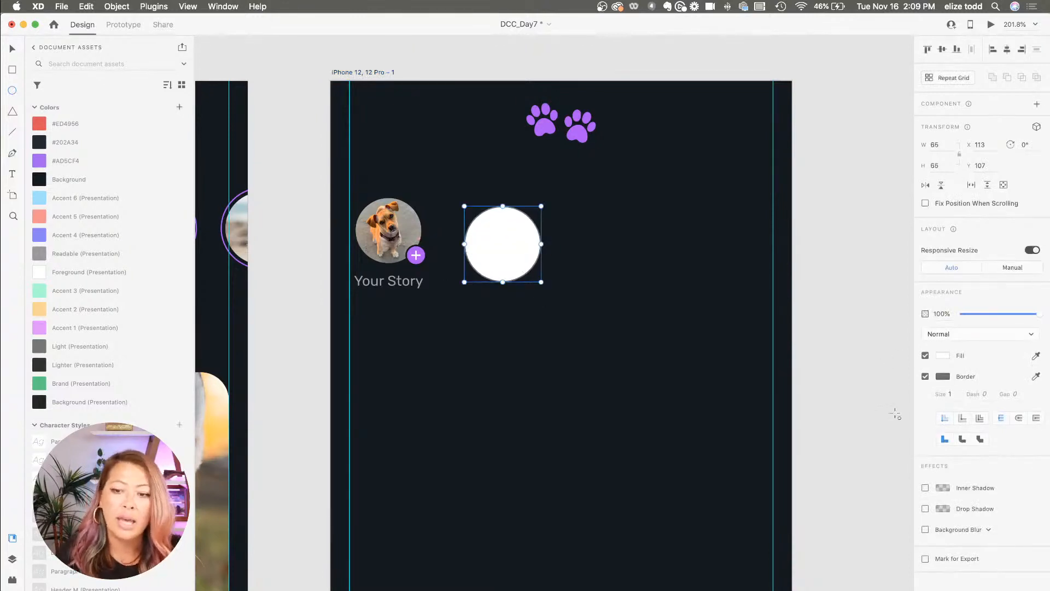
- Style the new circle with no fill and a #AD5CF4 border, and enlarge it to about 69 px
{"action": "left_click", "coordinate": [924, 356]}
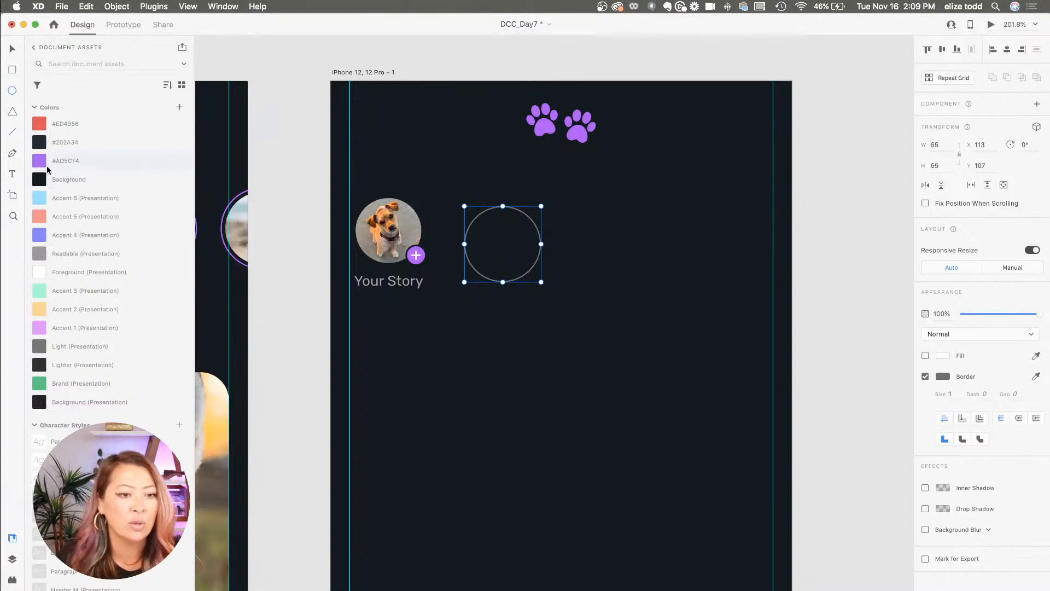
{"action": "right_click", "coordinate": [71, 162]}
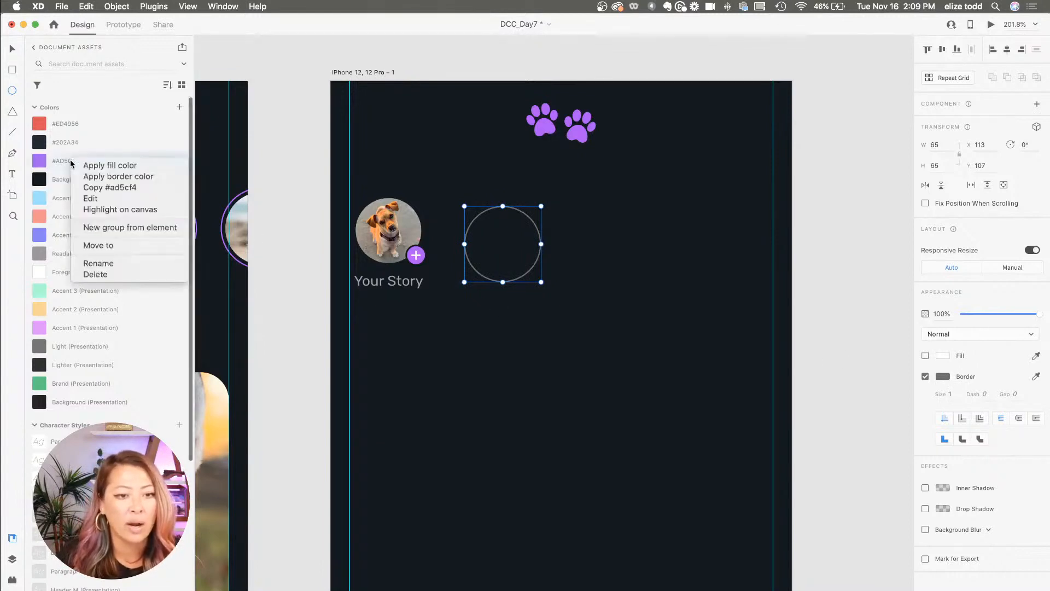
{"action": "left_click", "coordinate": [106, 177]}
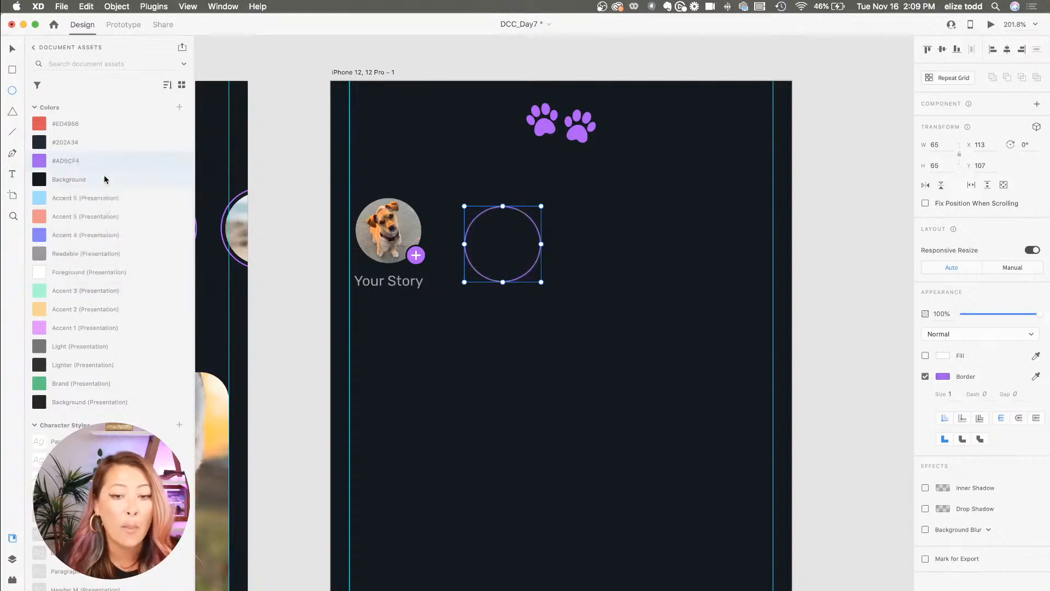
{"action": "left_click_drag", "start_coordinate": [541, 281], "coordinate": [546, 286]}
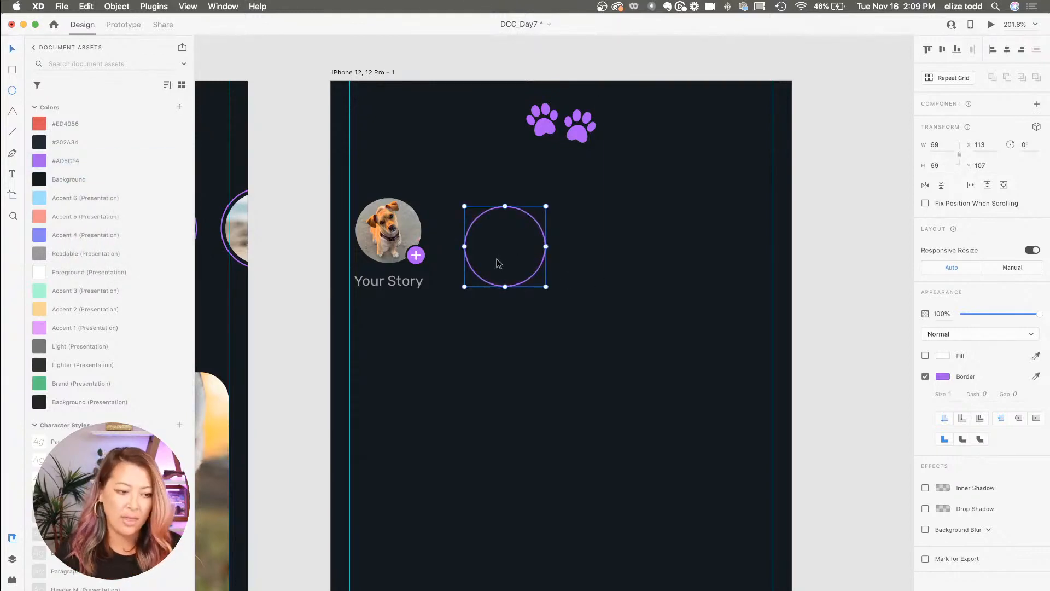
- Duplicate the purple ring in place and shrink the copy concentrically to about 61 px
{"action": "left_click", "coordinate": [497, 263]}
{"action": "left_click", "coordinate": [498, 288]}
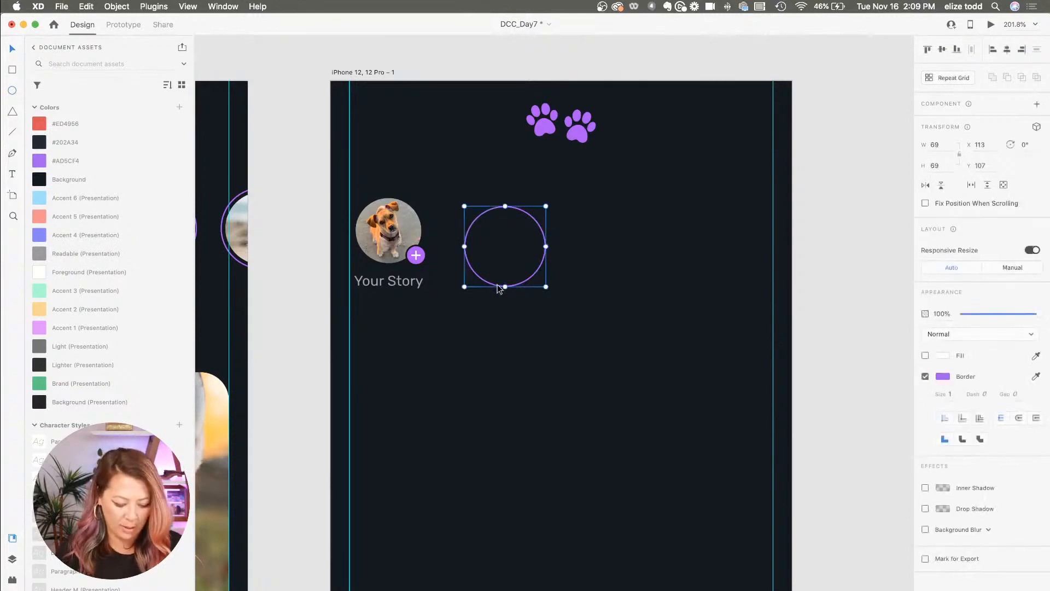
{"action": "left_click_drag", "start_coordinate": [546, 287], "coordinate": [520, 280]}
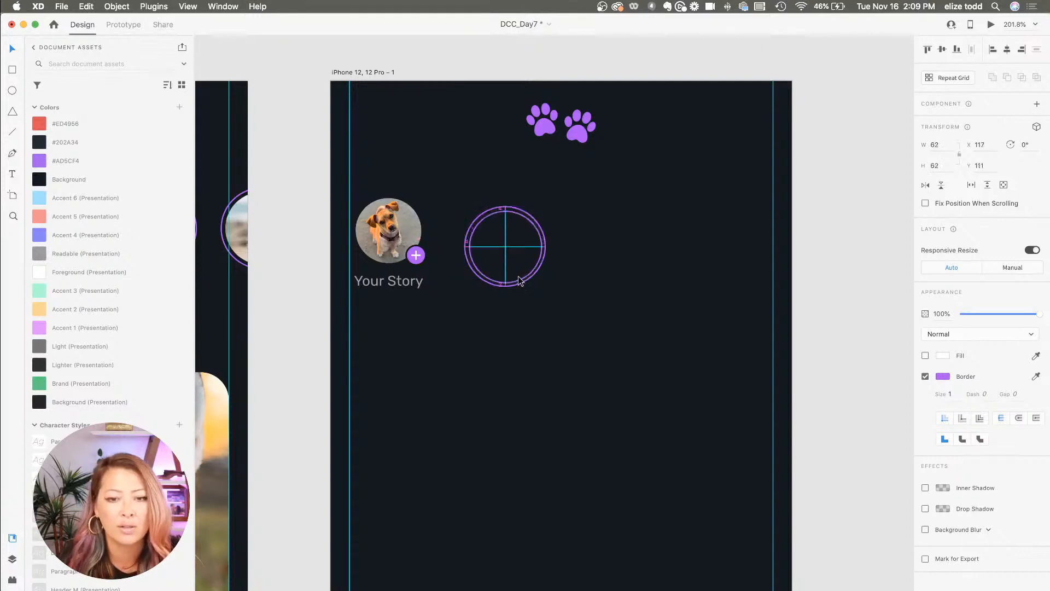
{"action": "scroll", "coordinate": [519, 281], "scroll_direction": "up", "scroll_amount": 3}
{"action": "left_click_drag", "start_coordinate": [551, 288], "coordinate": [523, 282]}
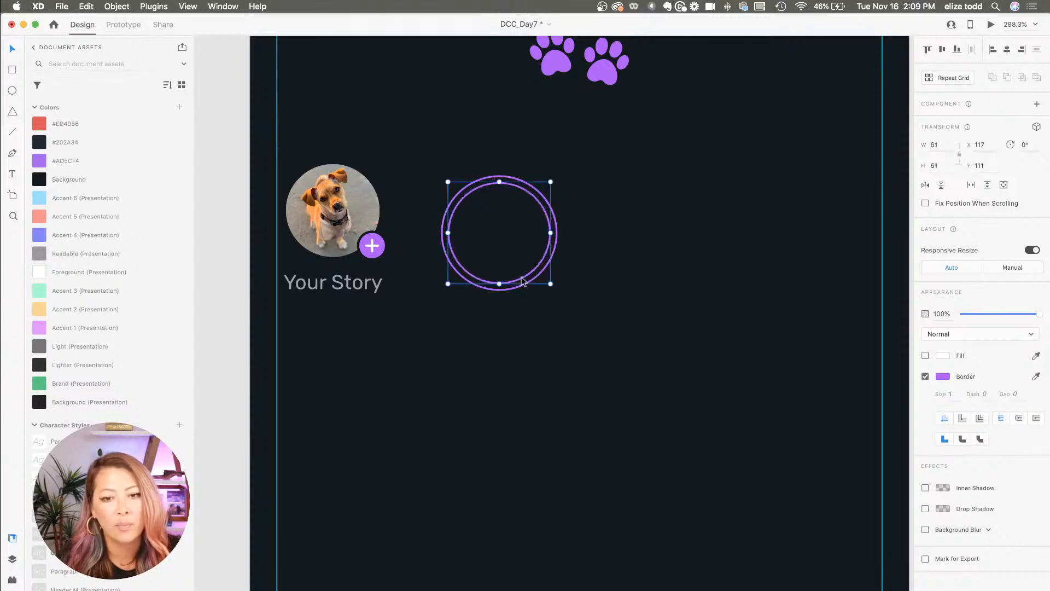
{"action": "scroll", "coordinate": [519, 281], "scroll_direction": "down", "scroll_amount": 2}
{"action": "scroll", "coordinate": [519, 281], "scroll_direction": "down", "scroll_amount": 3}
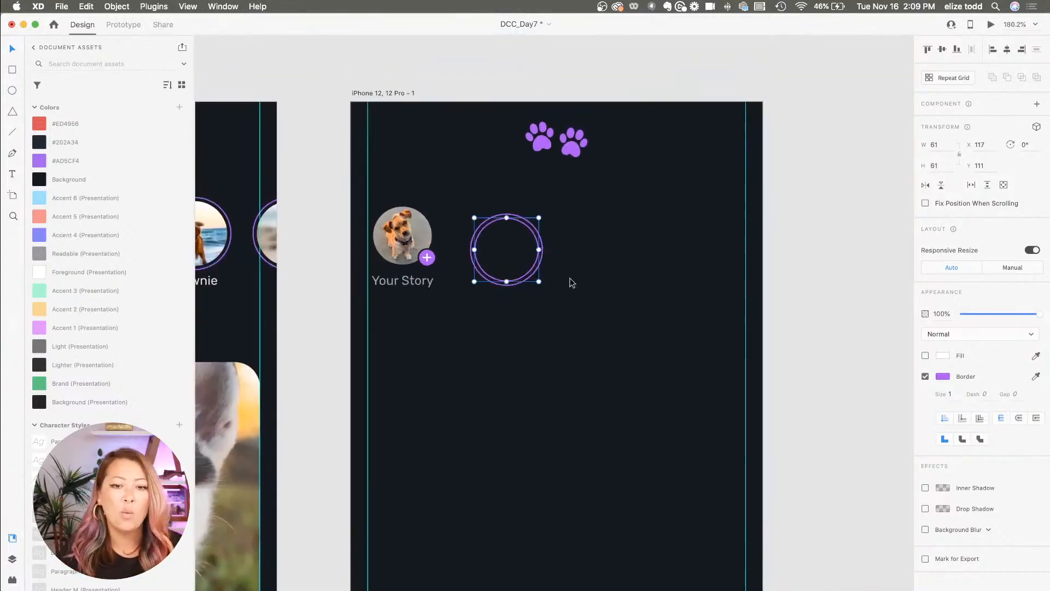
- Move both concentric purple rings closer to the Your Story avatar, at about X 102, Y 95
{"action": "left_click", "coordinate": [573, 292]}
{"action": "left_click_drag", "start_coordinate": [567, 301], "coordinate": [470, 206]}
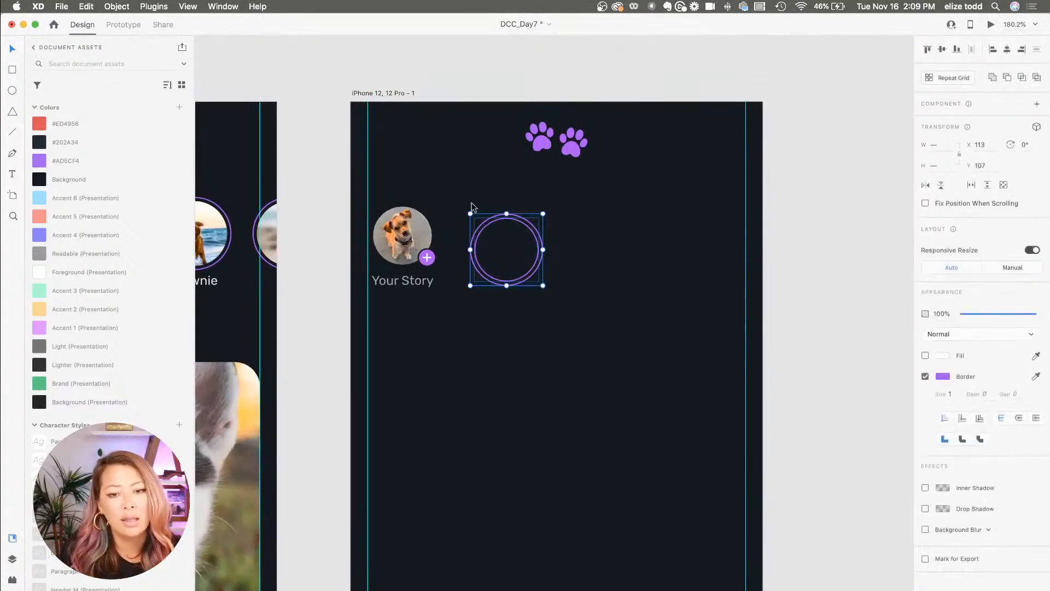
{"action": "left_click_drag", "start_coordinate": [538, 269], "coordinate": [523, 256]}
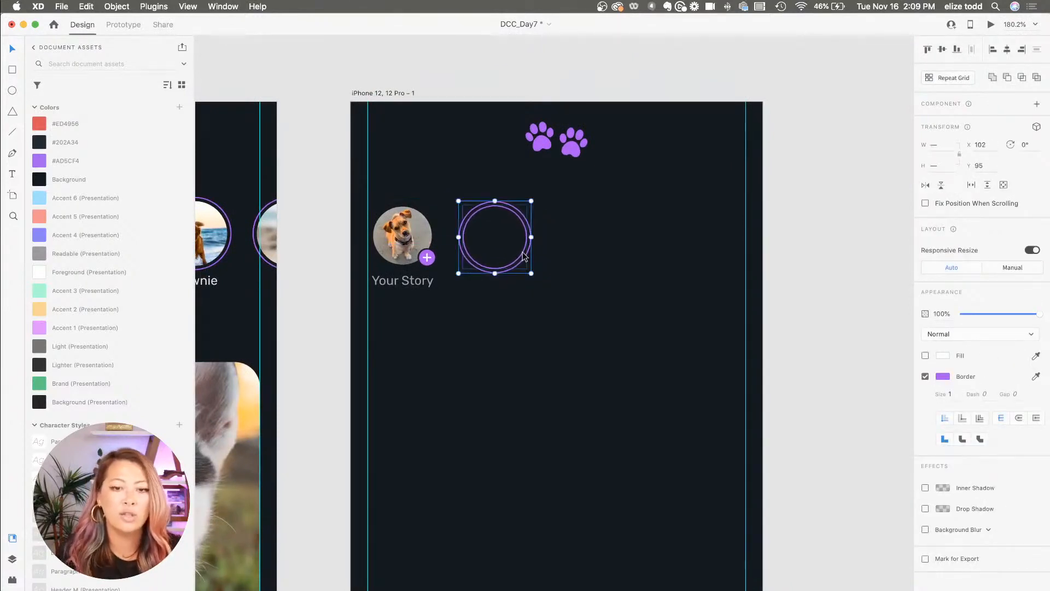
{"action": "left_click", "coordinate": [597, 256]}
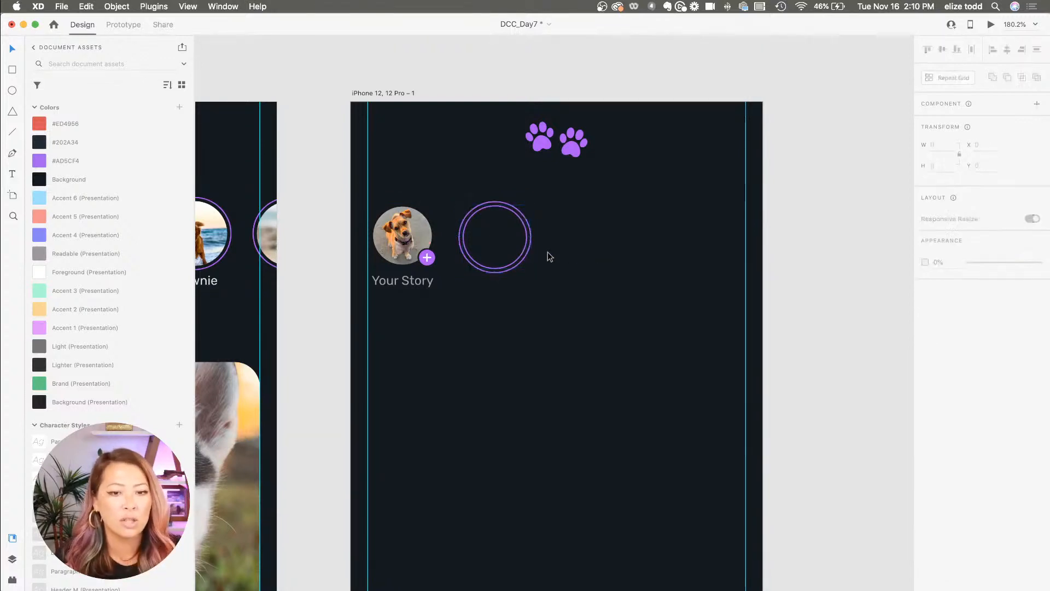
- Search the stock photos for "dog" and fill the inner ring with the brown dog running on the beach
{"action": "left_click", "coordinate": [519, 262]}
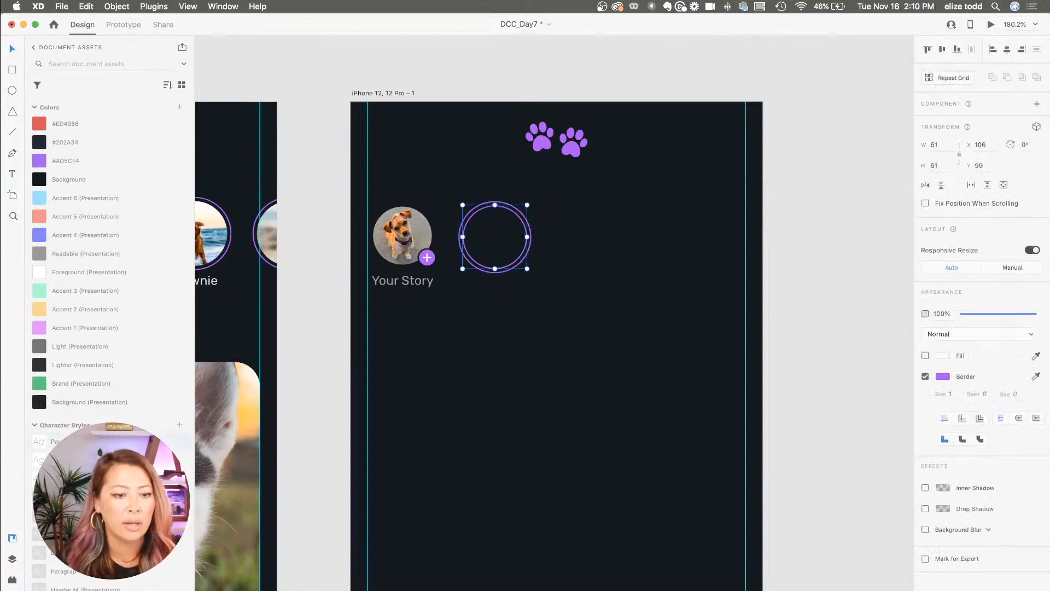
{"action": "left_click", "coordinate": [12, 579]}
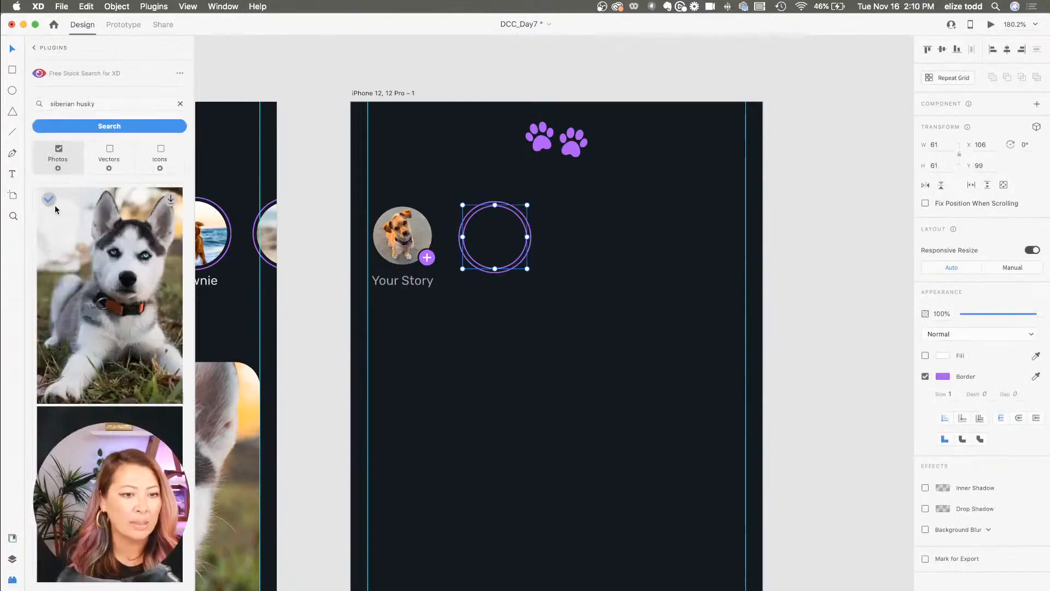
{"action": "triple_click", "coordinate": [121, 103]}
{"action": "type", "text": "dog"}
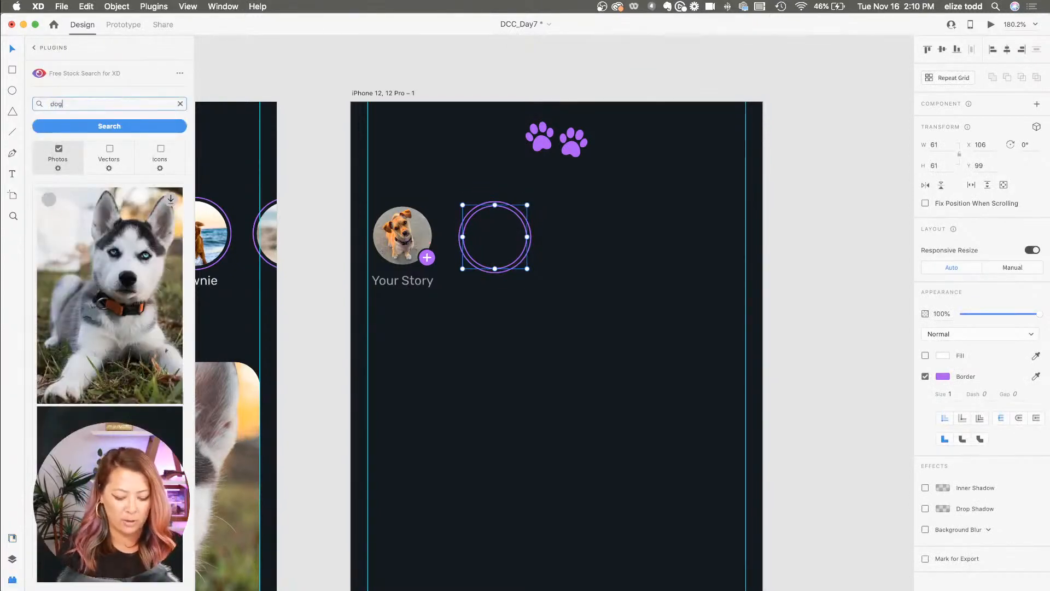
{"action": "key", "text": "Return"}
{"action": "left_click", "coordinate": [79, 311]}
- Turn the ringed dog photo into a Repeat Grid of six circles in a row and tighten their spacing, about 507 px wide overall
{"action": "left_click_drag", "start_coordinate": [559, 284], "coordinate": [458, 192]}
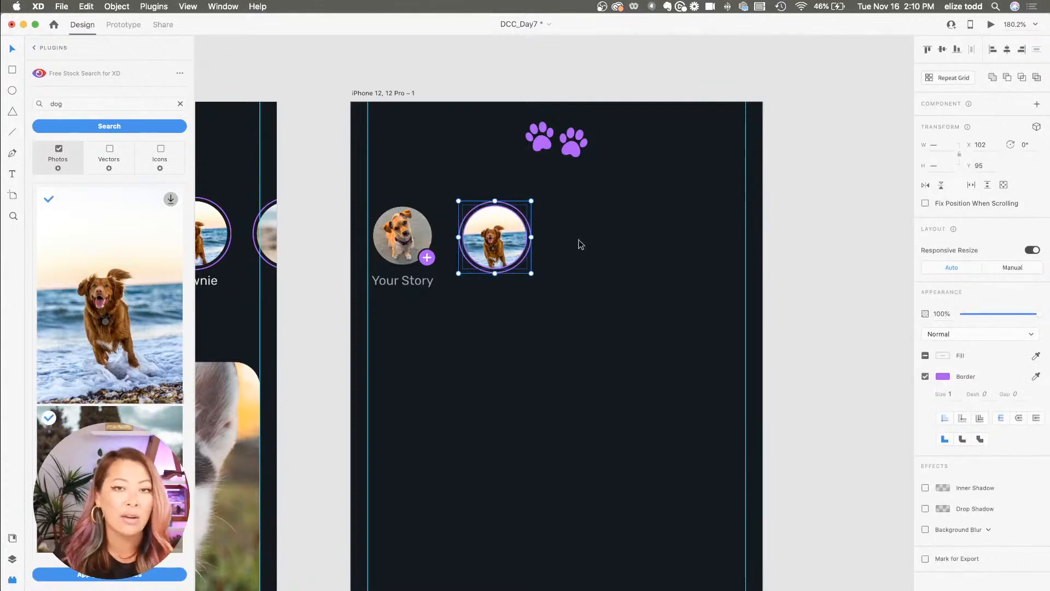
{"action": "left_click", "coordinate": [939, 78]}
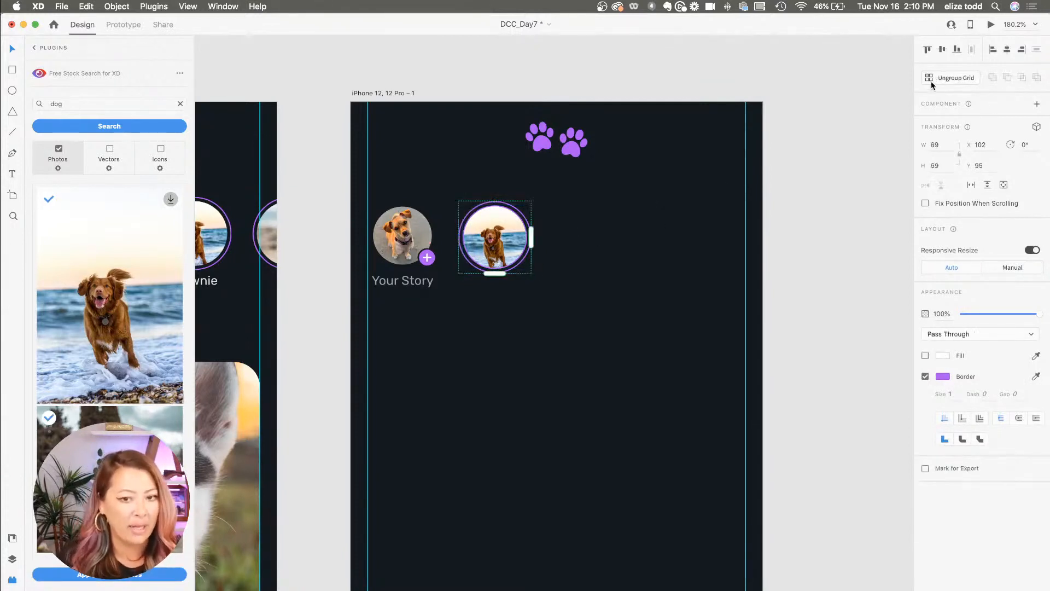
{"action": "left_click_drag", "start_coordinate": [531, 237], "coordinate": [891, 237]}
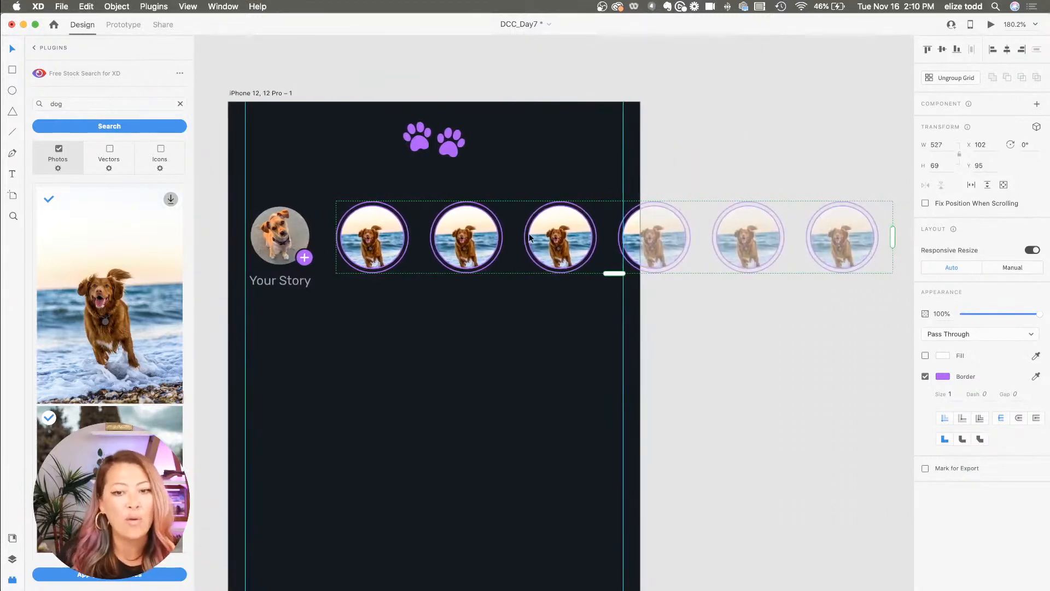
{"action": "mouse_move", "coordinate": [522, 234]}
{"action": "left_click_drag", "start_coordinate": [522, 234], "coordinate": [510, 234]}
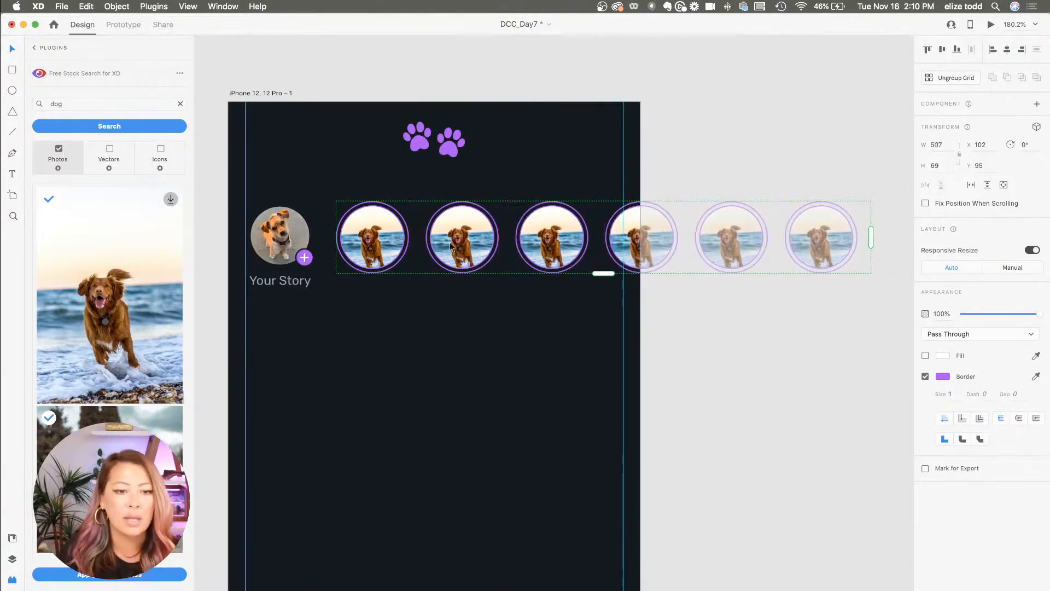
- Replace the photos in the second, third and fourth story circles with different stock dog photos
{"action": "double_click", "coordinate": [468, 238]}
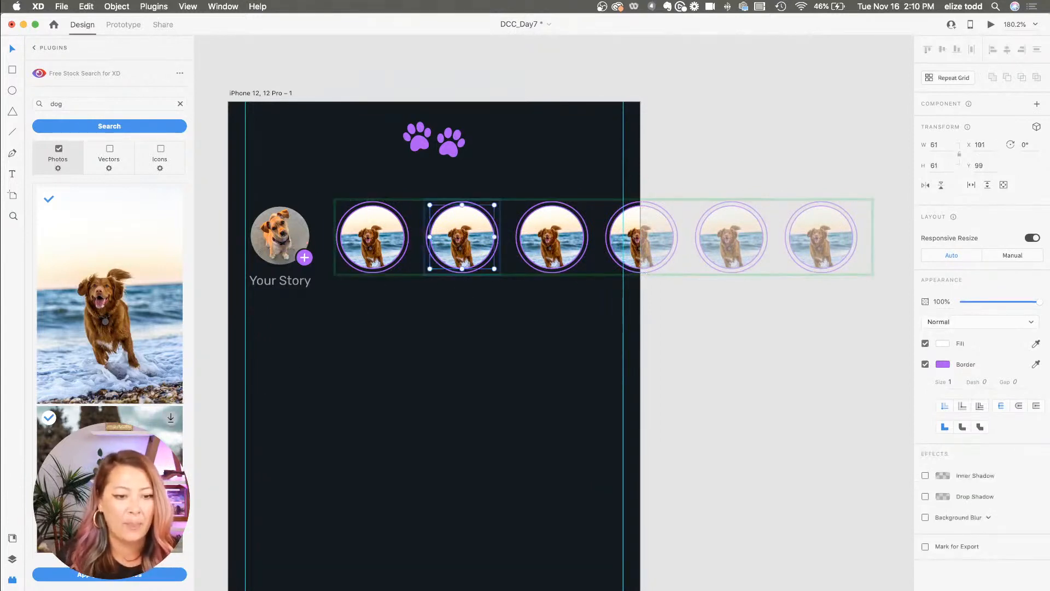
{"action": "left_click", "coordinate": [110, 464]}
{"action": "left_click", "coordinate": [548, 251]}
{"action": "scroll", "coordinate": [111, 420], "scroll_direction": "down", "scroll_amount": 5}
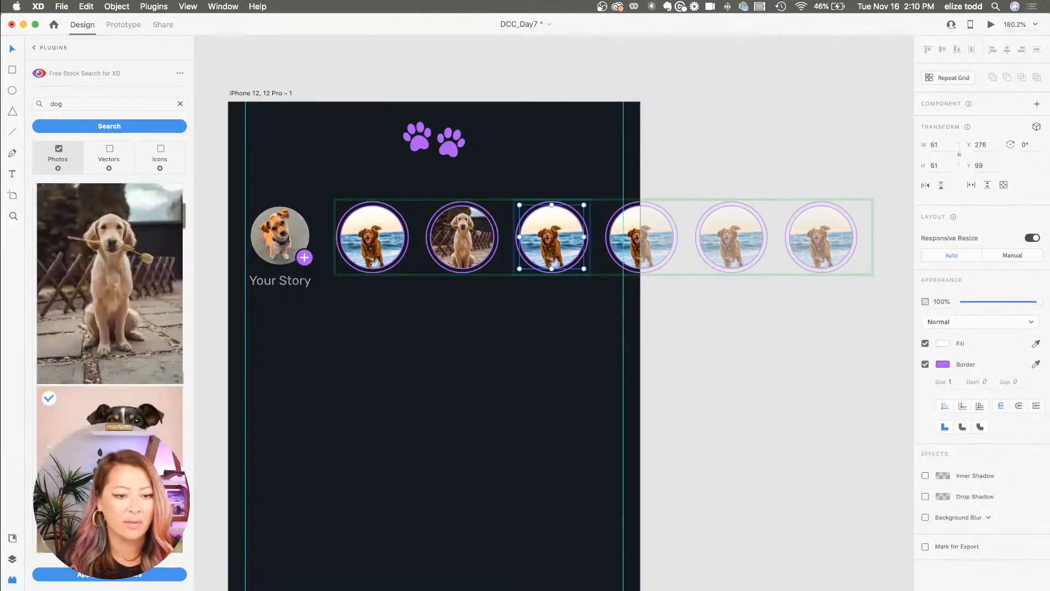
{"action": "left_click", "coordinate": [117, 377]}
{"action": "left_click", "coordinate": [645, 238]}
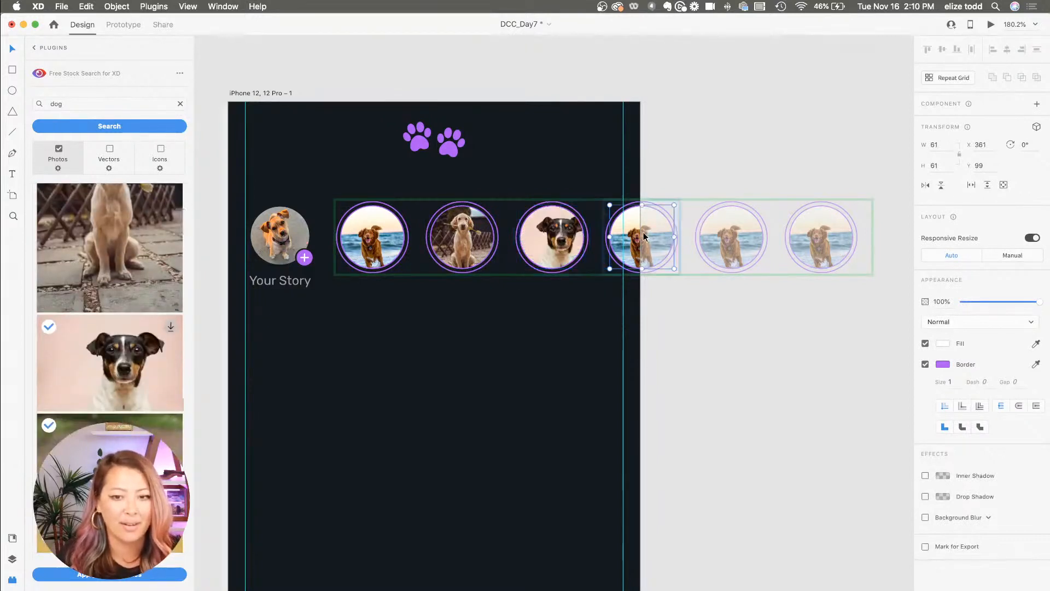
{"action": "left_click", "coordinate": [110, 481]}
- Fill the fifth story circle with the dog on a yellow background and the sixth with another dog photo
{"action": "left_click", "coordinate": [731, 241]}
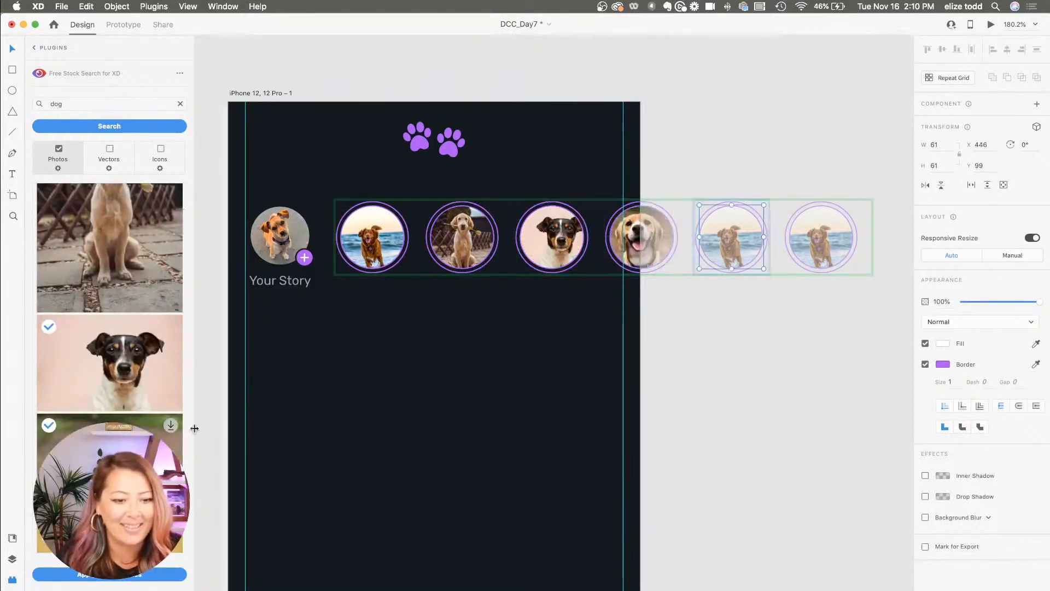
{"action": "scroll", "coordinate": [137, 415], "scroll_direction": "down", "scroll_amount": 3}
{"action": "scroll", "coordinate": [112, 406], "scroll_direction": "down", "scroll_amount": 2}
{"action": "left_click", "coordinate": [112, 406]}
{"action": "left_click", "coordinate": [821, 237]}
{"action": "scroll", "coordinate": [69, 427], "scroll_direction": "down", "scroll_amount": 3}
{"action": "left_click", "coordinate": [109, 482]}
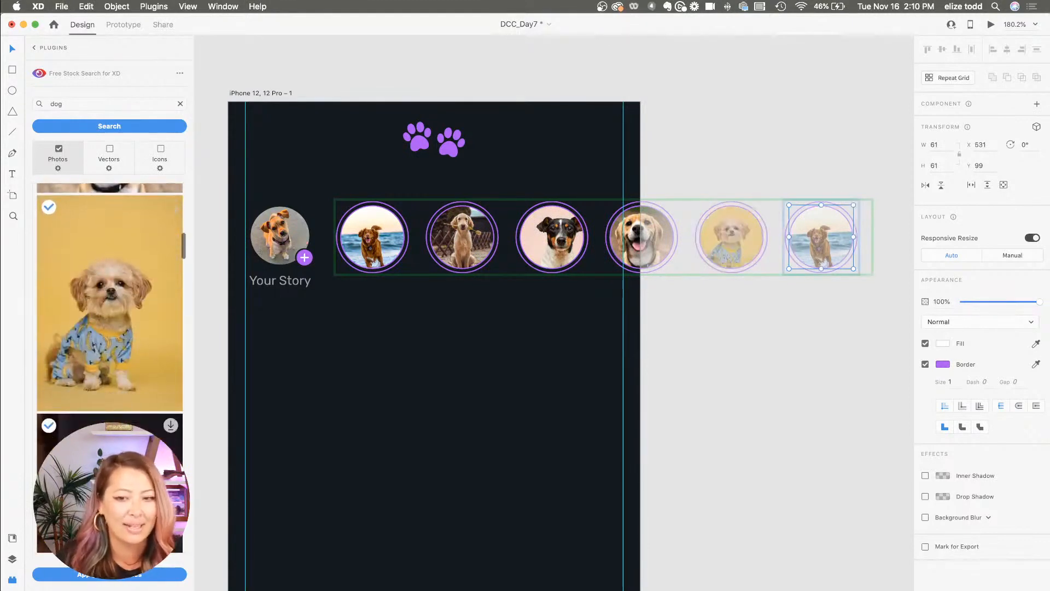
{"action": "left_click", "coordinate": [419, 276]}
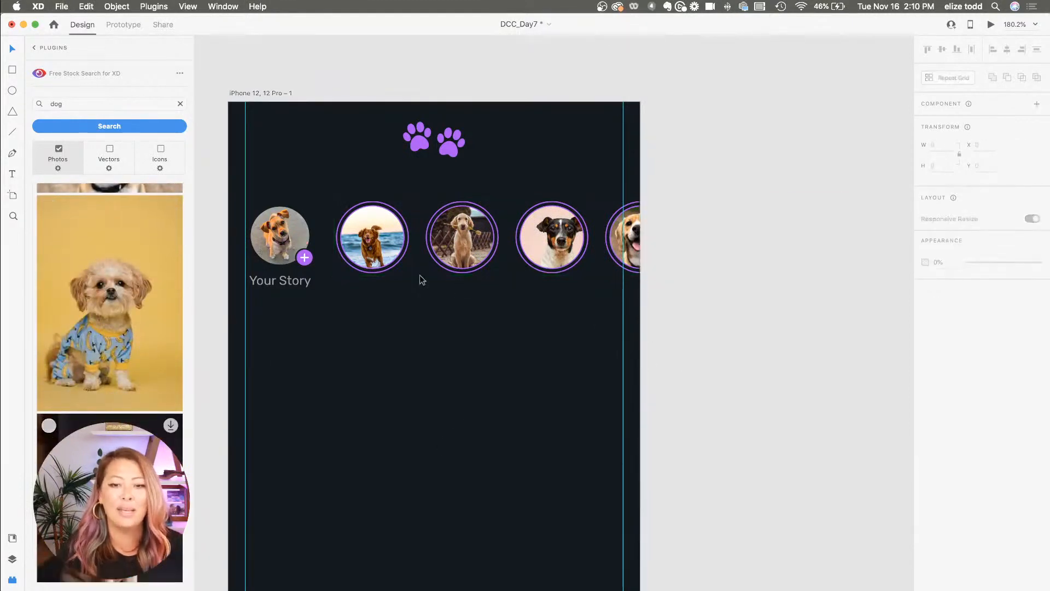
- Group the Your Story avatar with the row of story circles, try moving the group down and undo the move
{"action": "scroll", "coordinate": [419, 275], "scroll_direction": "down", "scroll_amount": 3}
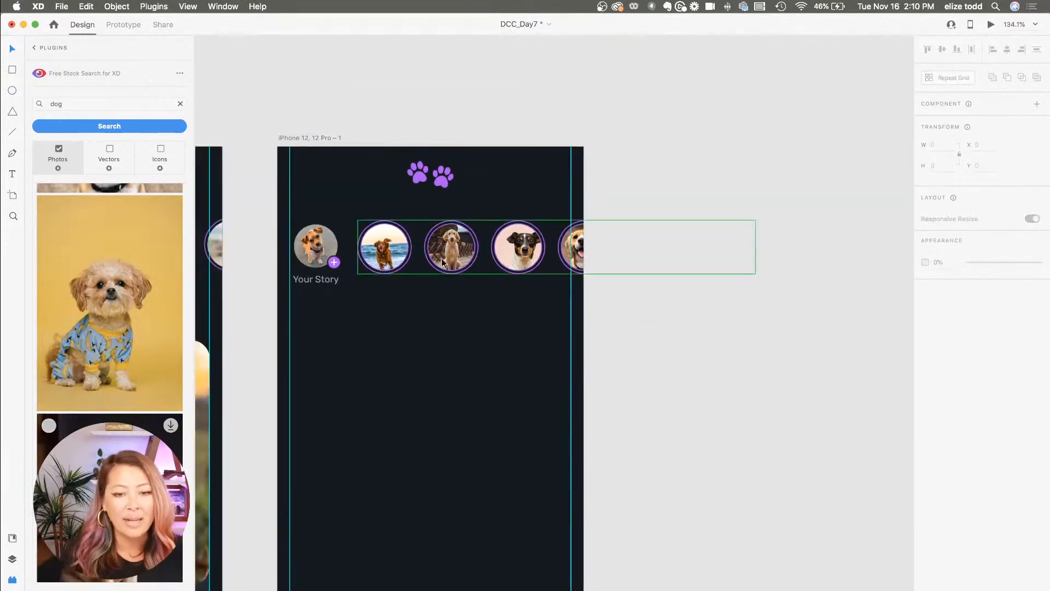
{"action": "left_click", "coordinate": [517, 263]}
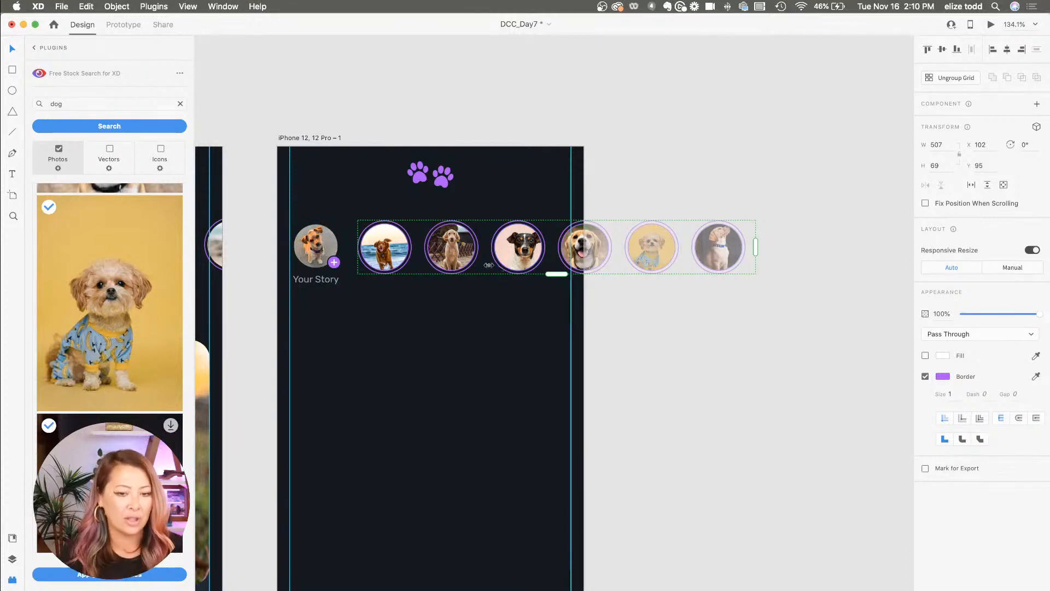
{"action": "left_click", "coordinate": [612, 307]}
{"action": "left_click", "coordinate": [514, 265]}
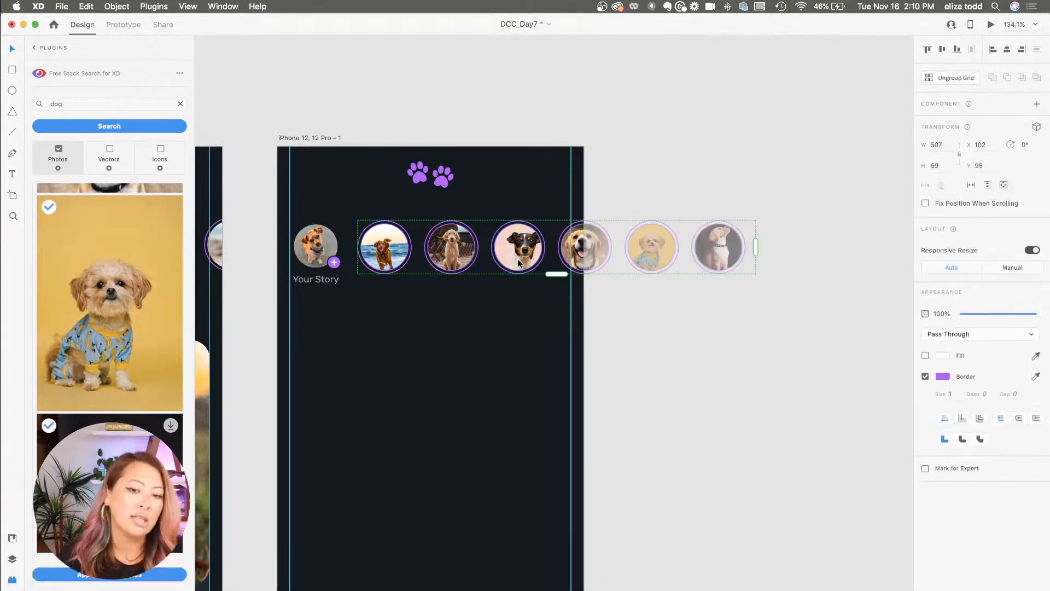
{"action": "left_click", "coordinate": [309, 256], "text": "shift"}
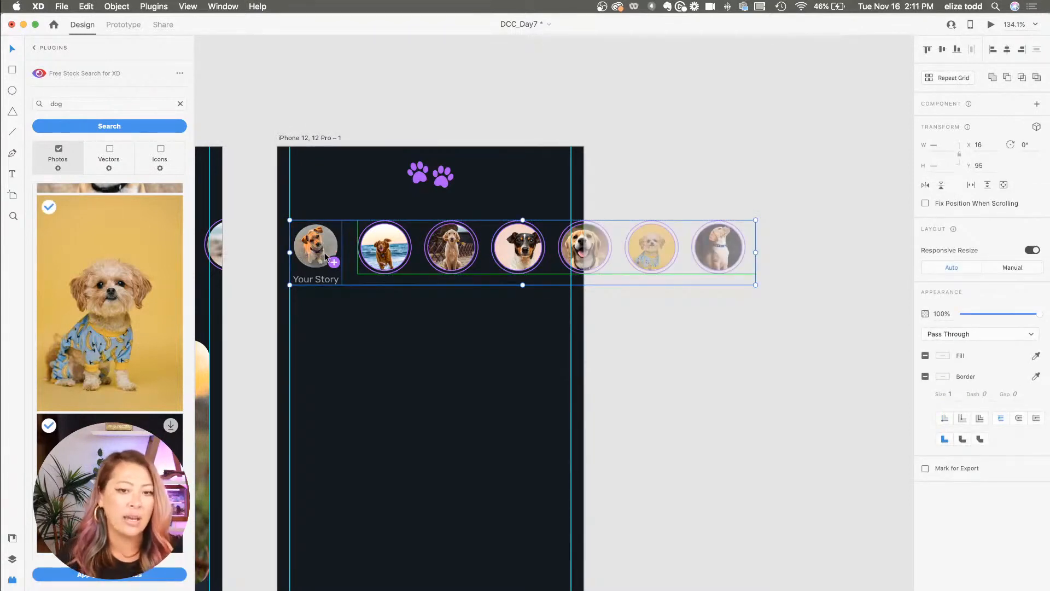
{"action": "right_click", "coordinate": [320, 250]}
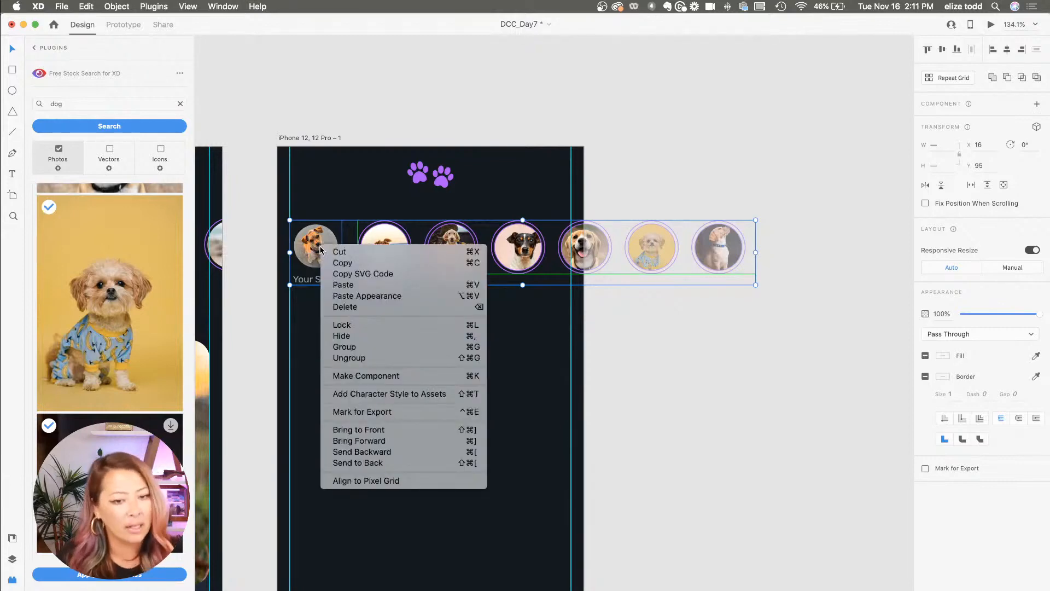
{"action": "left_click", "coordinate": [351, 347]}
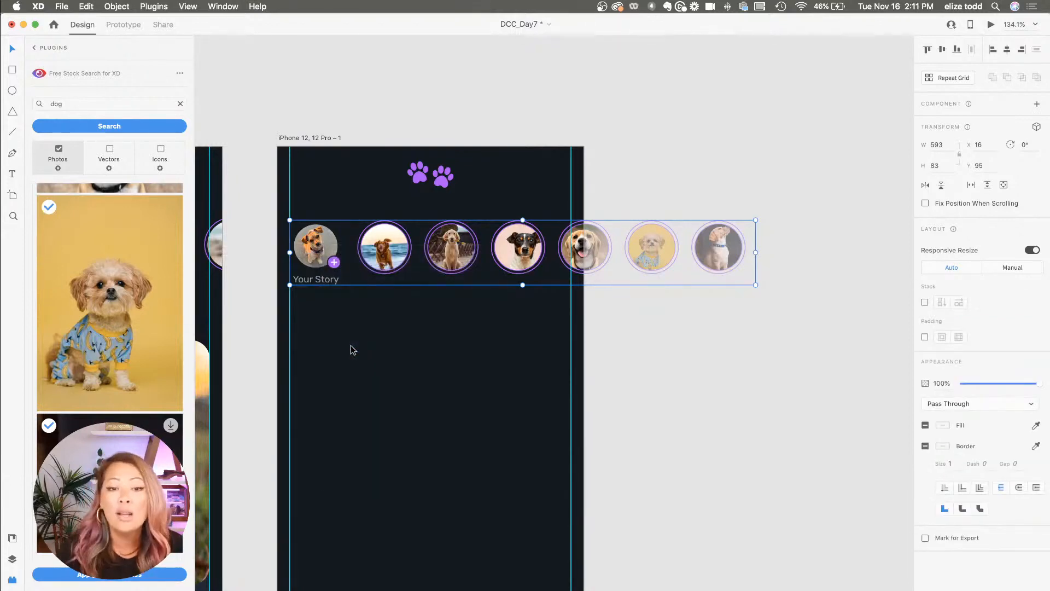
{"action": "left_click_drag", "start_coordinate": [390, 240], "coordinate": [392, 306]}
{"action": "key", "text": "super+z"}
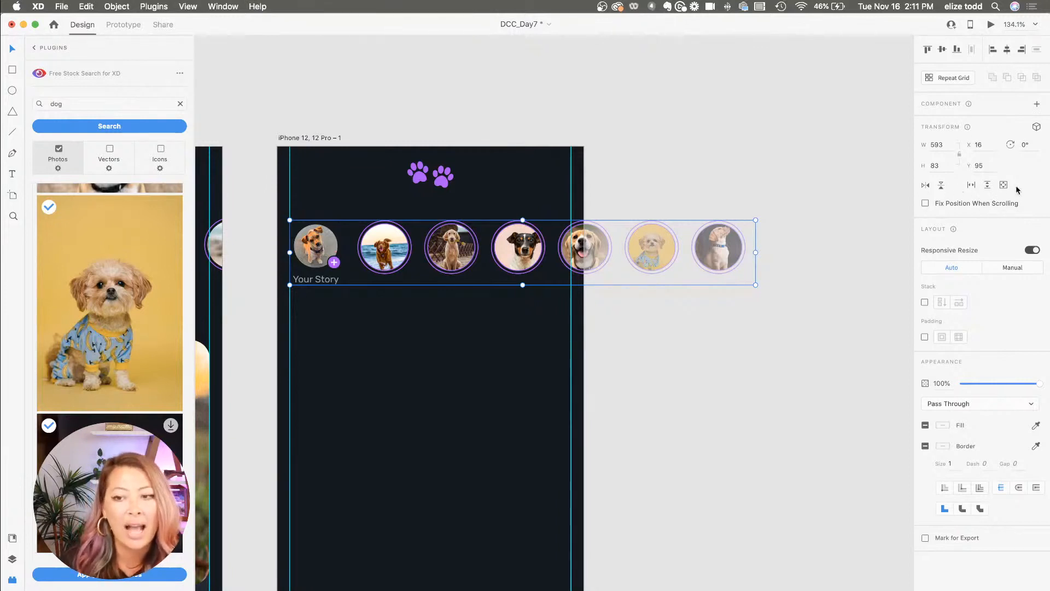
- Make the stories group scroll horizontally and extend its viewport to the artboard's full 390 px width, starting at X 0
{"action": "left_click", "coordinate": [970, 185]}
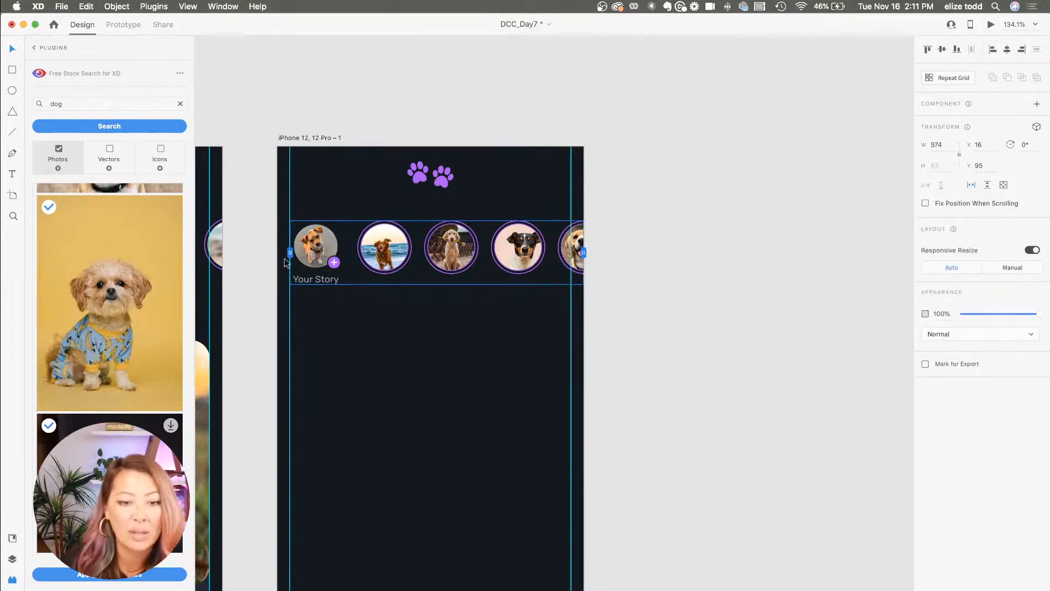
{"action": "left_click_drag", "start_coordinate": [289, 252], "coordinate": [277, 253]}
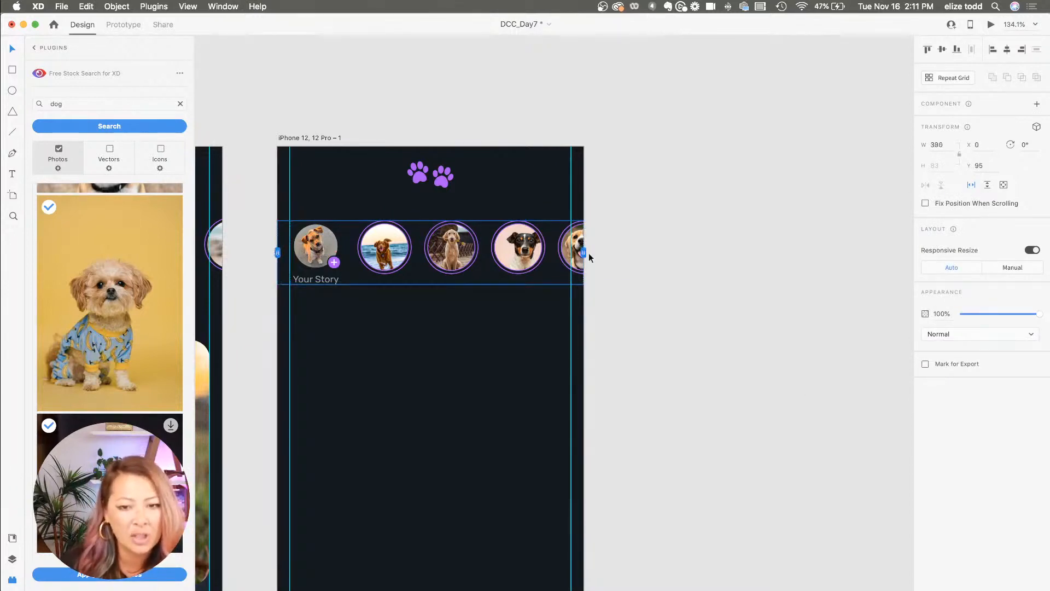
{"action": "mouse_move", "coordinate": [583, 252]}
{"action": "left_mouse_down"}
{"action": "mouse_move", "coordinate": [520, 253]}
{"action": "mouse_move", "coordinate": [583, 253]}
{"action": "left_mouse_up"}
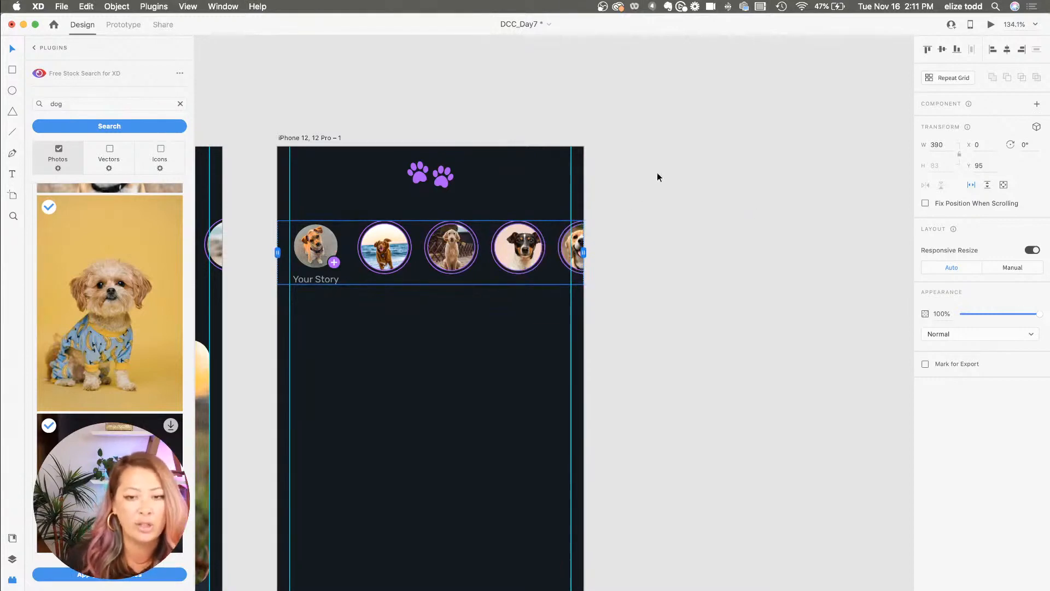
- Preview the prototype, scroll the stories row sideways in both directions and close the preview
{"action": "left_click", "coordinate": [989, 25]}
{"action": "scroll", "coordinate": [142, 213], "scroll_direction": "right", "scroll_amount": 3}
{"action": "scroll", "coordinate": [150, 214], "scroll_direction": "right", "scroll_amount": 5}
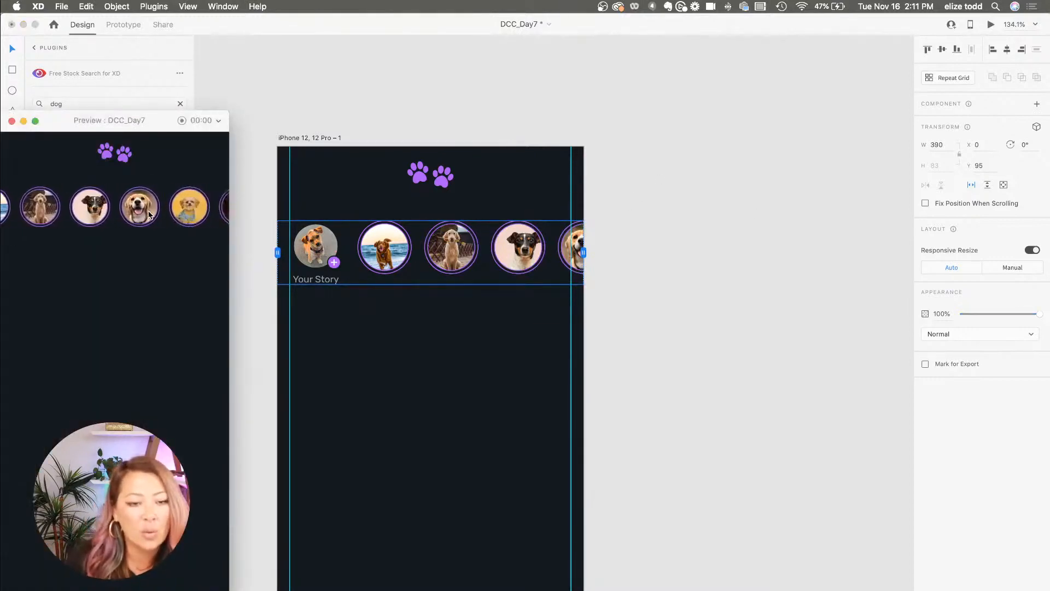
{"action": "scroll", "coordinate": [149, 213], "scroll_direction": "left", "scroll_amount": 8}
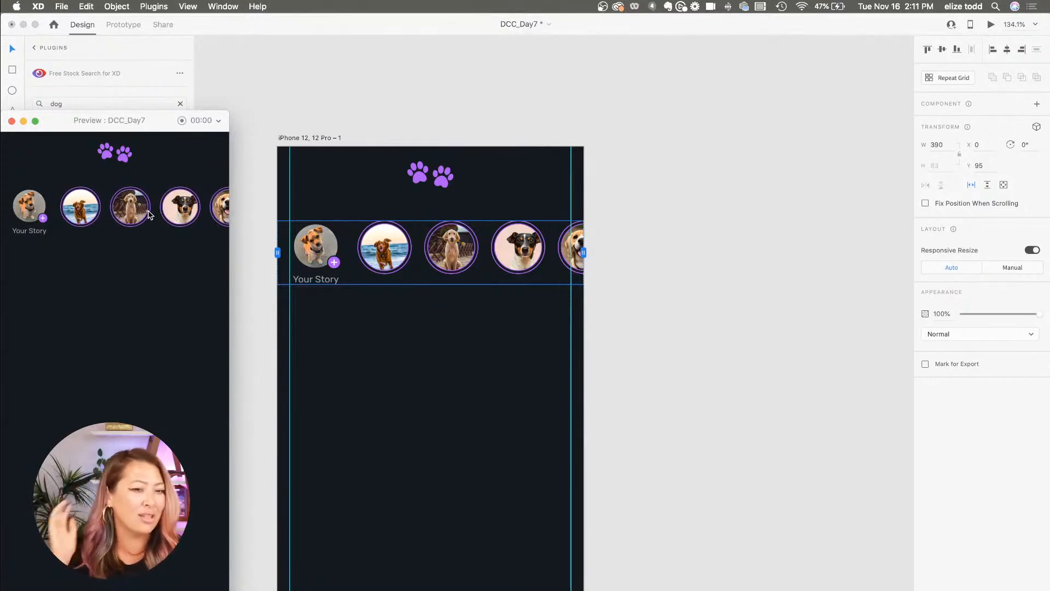
{"action": "left_click", "coordinate": [11, 121]}
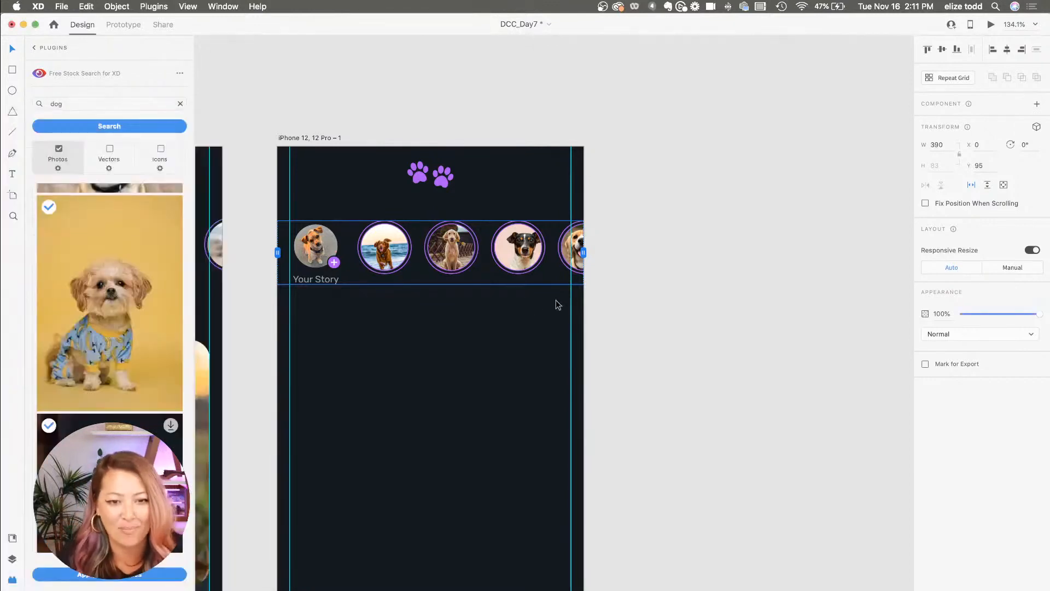
- Deselect the stories group and close the stock photo search plugin
{"action": "left_click", "coordinate": [599, 310]}
{"action": "scroll", "coordinate": [325, 430], "scroll_direction": "down", "scroll_amount": 5}
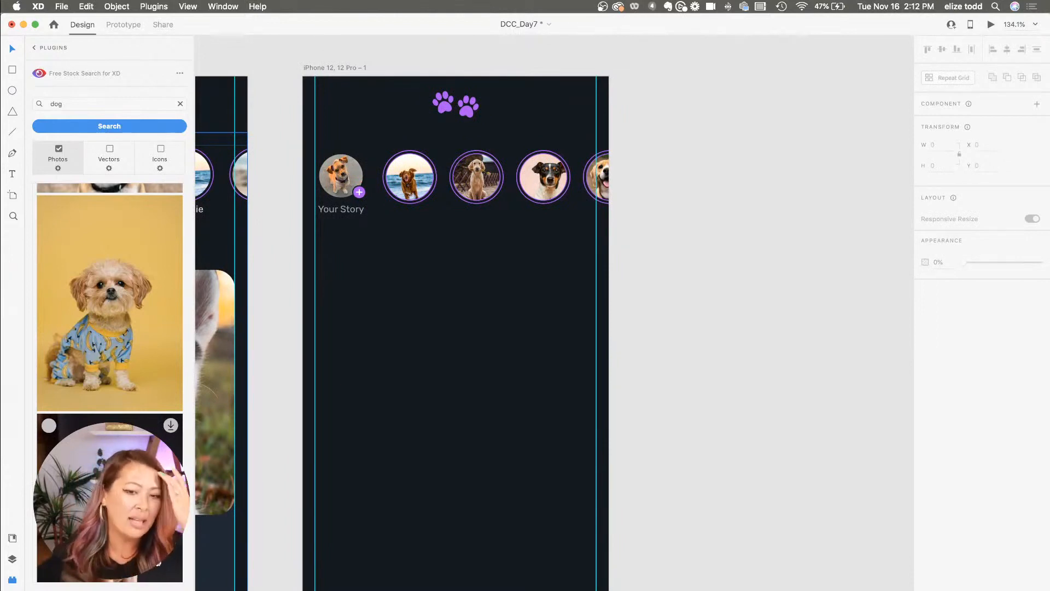
{"action": "left_click", "coordinate": [12, 578]}
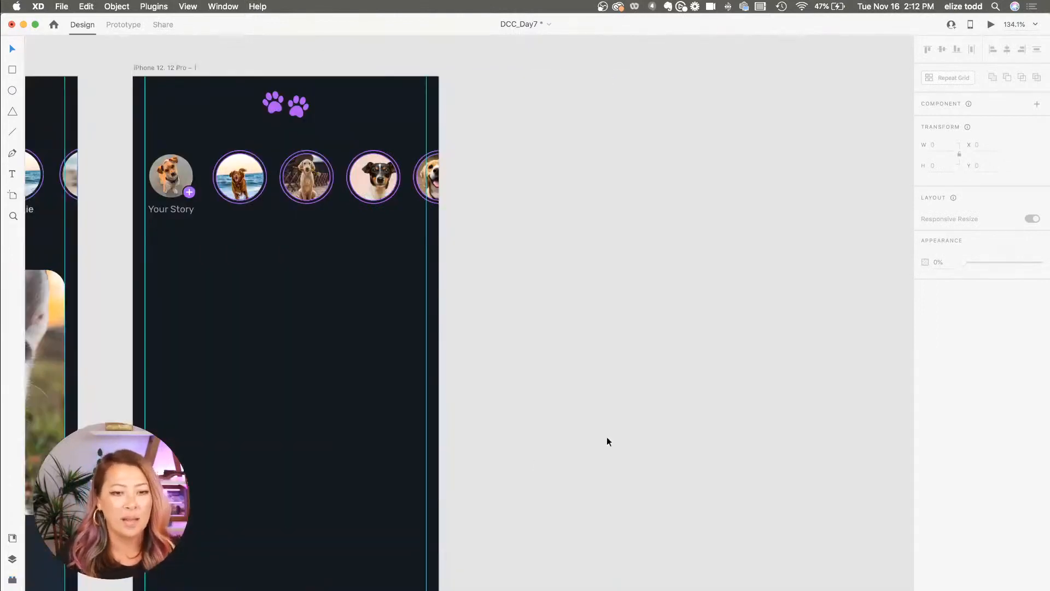
- Draw a circle about 76 px in diameter below the Your Story avatar, against the left margin guide at X 16, Y 208
{"action": "scroll", "coordinate": [584, 430], "scroll_direction": "down", "scroll_amount": 5}
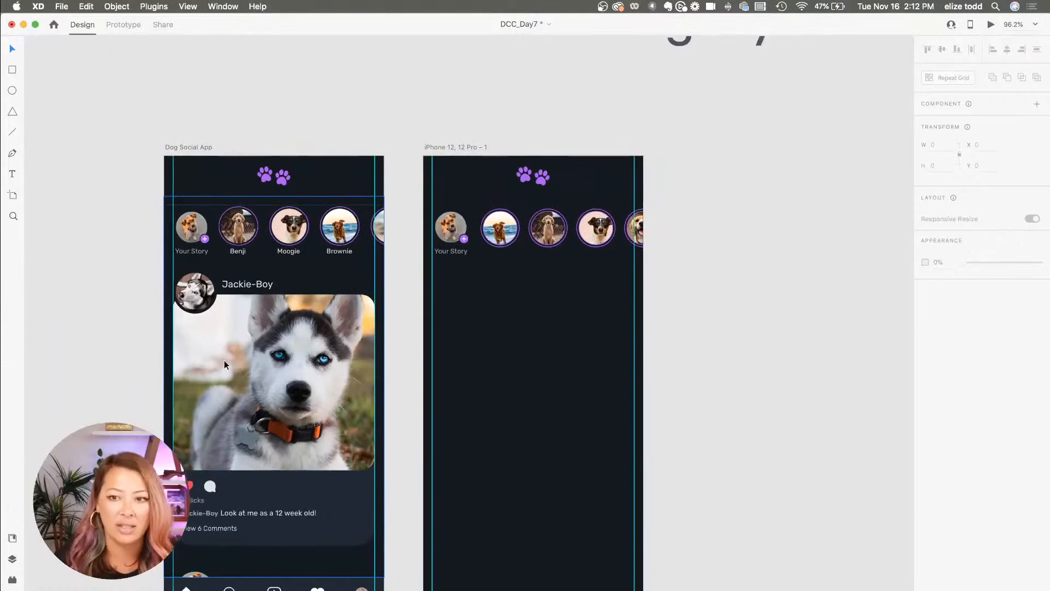
{"action": "scroll", "coordinate": [224, 364], "scroll_direction": "down", "scroll_amount": 2}
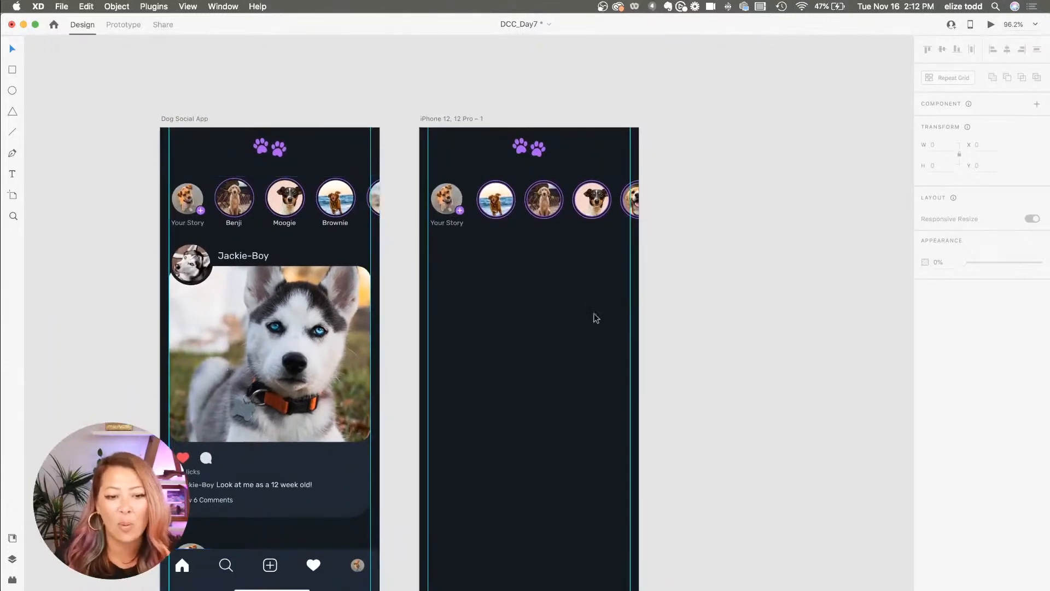
{"action": "scroll", "coordinate": [530, 295], "scroll_direction": "up", "scroll_amount": 3}
{"action": "key", "text": "e"}
{"action": "left_click_drag", "start_coordinate": [405, 241], "coordinate": [457, 291]}
{"action": "left_click_drag", "start_coordinate": [457, 332], "coordinate": [478, 370]}
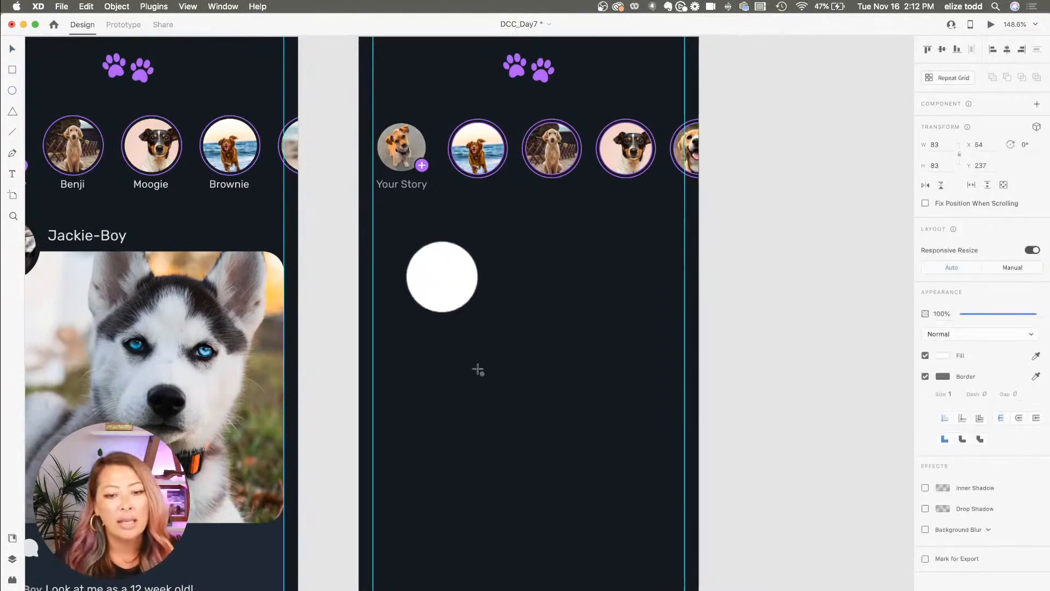
{"action": "left_click_drag", "start_coordinate": [478, 313], "coordinate": [418, 264]}
{"action": "scroll", "coordinate": [432, 274], "scroll_direction": "down", "scroll_amount": 3}
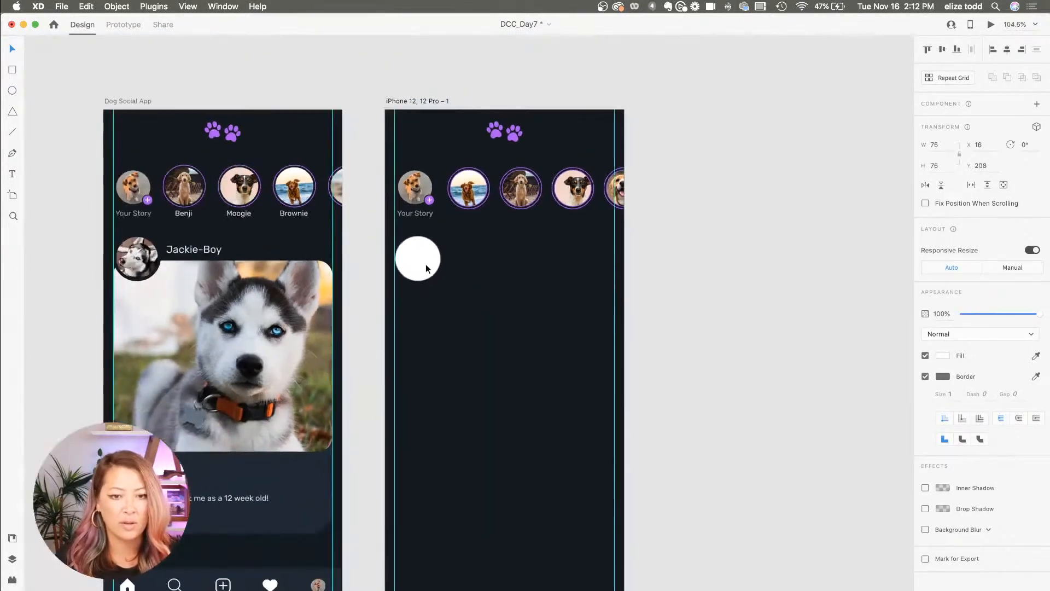
- Search the stock photo plugin for "husky" and fill the new circle with the photo of a black-and-white husky's face
{"action": "left_click", "coordinate": [12, 580]}
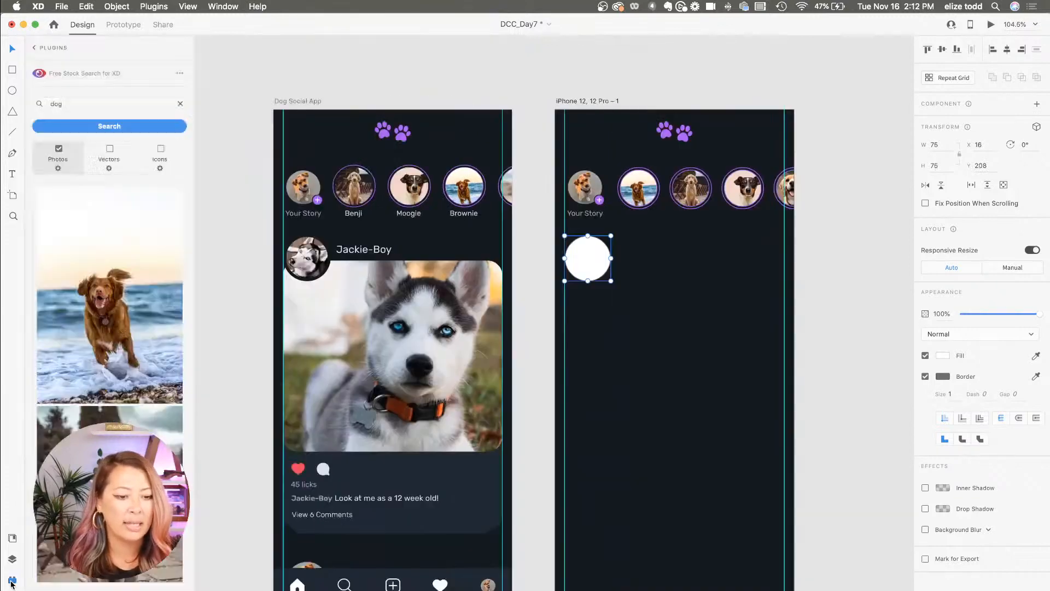
{"action": "double_click", "coordinate": [82, 105]}
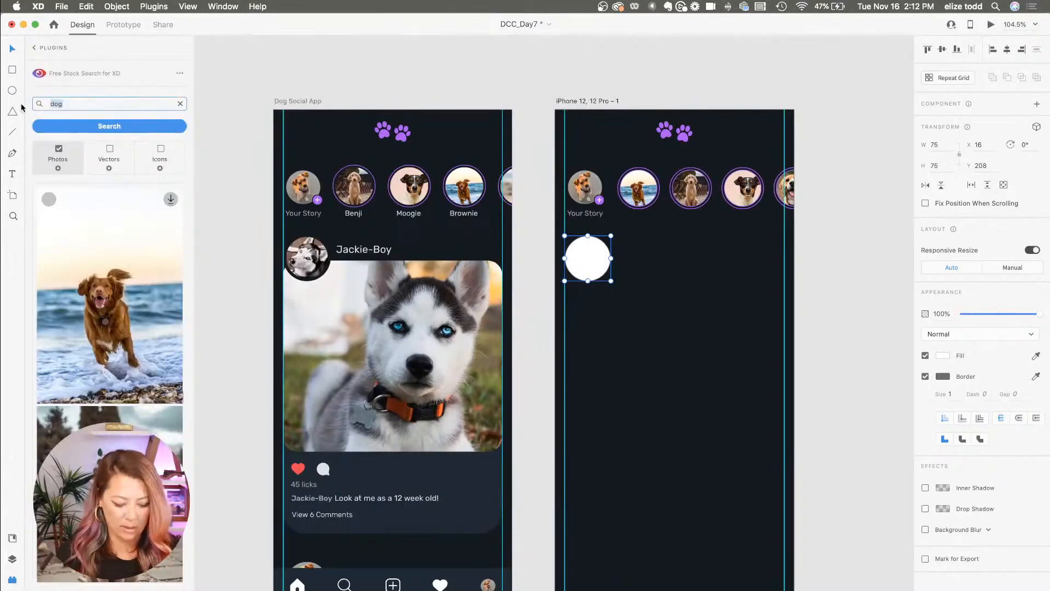
{"action": "type", "text": "jusky"}
{"action": "key", "text": "Return"}
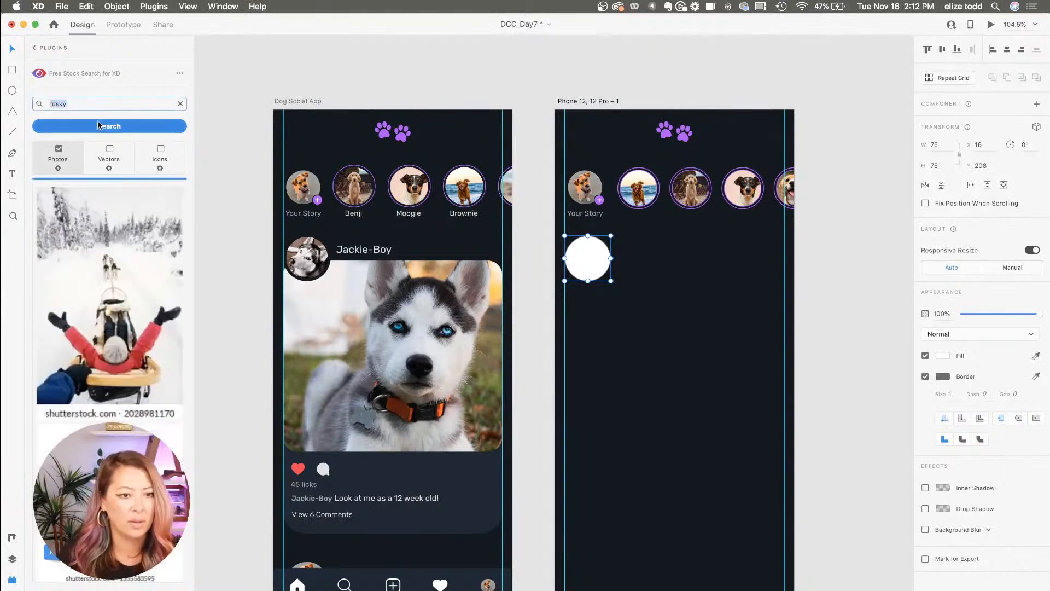
{"action": "double_click", "coordinate": [57, 104]}
{"action": "left_click", "coordinate": [59, 104]}
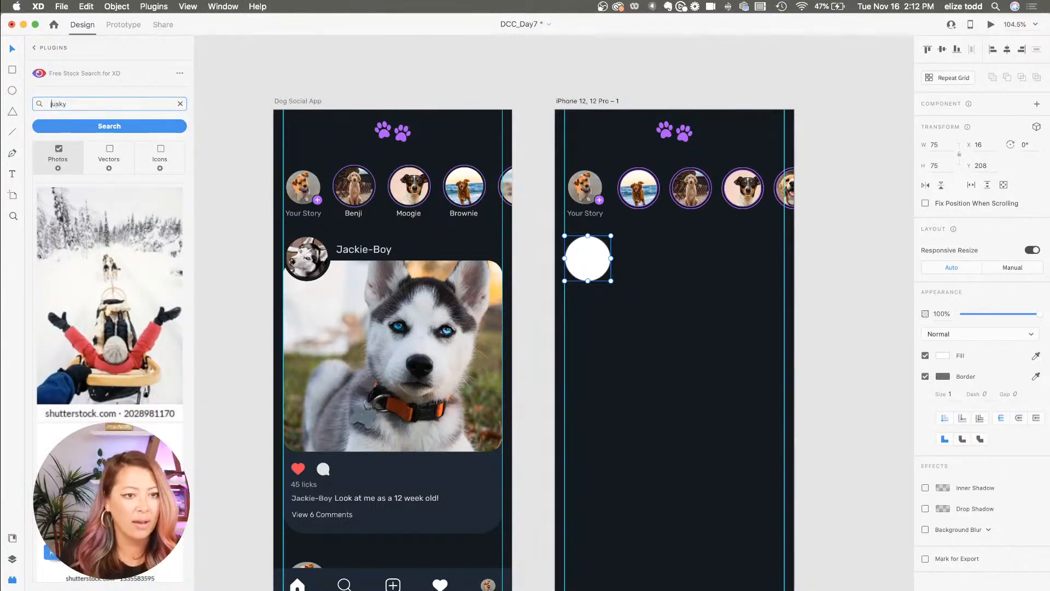
{"action": "type", "text": "h"}
{"action": "key", "text": "Return"}
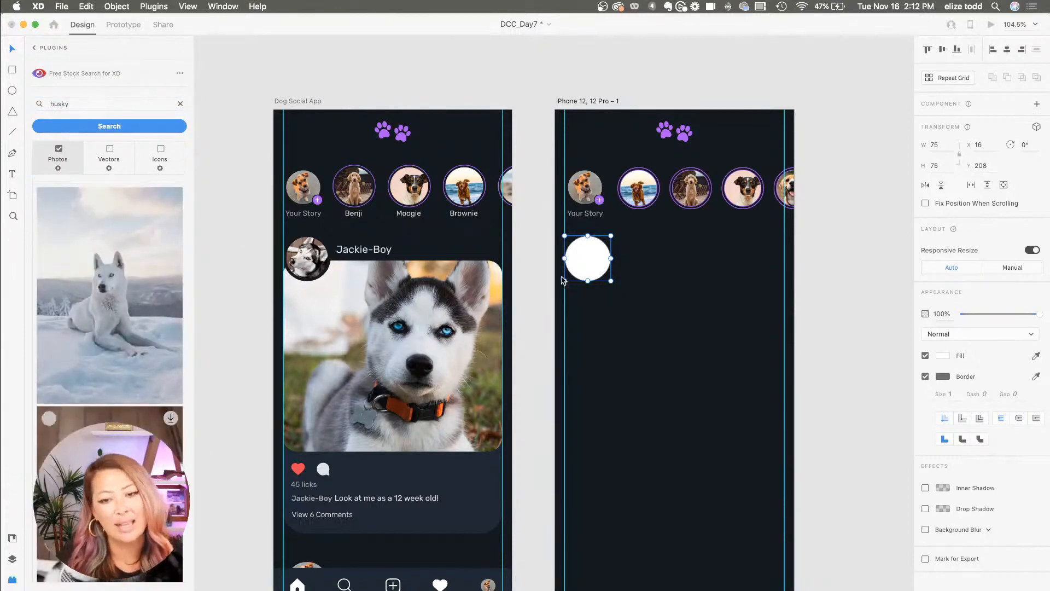
{"action": "scroll", "coordinate": [589, 313], "scroll_direction": "up", "scroll_amount": 5}
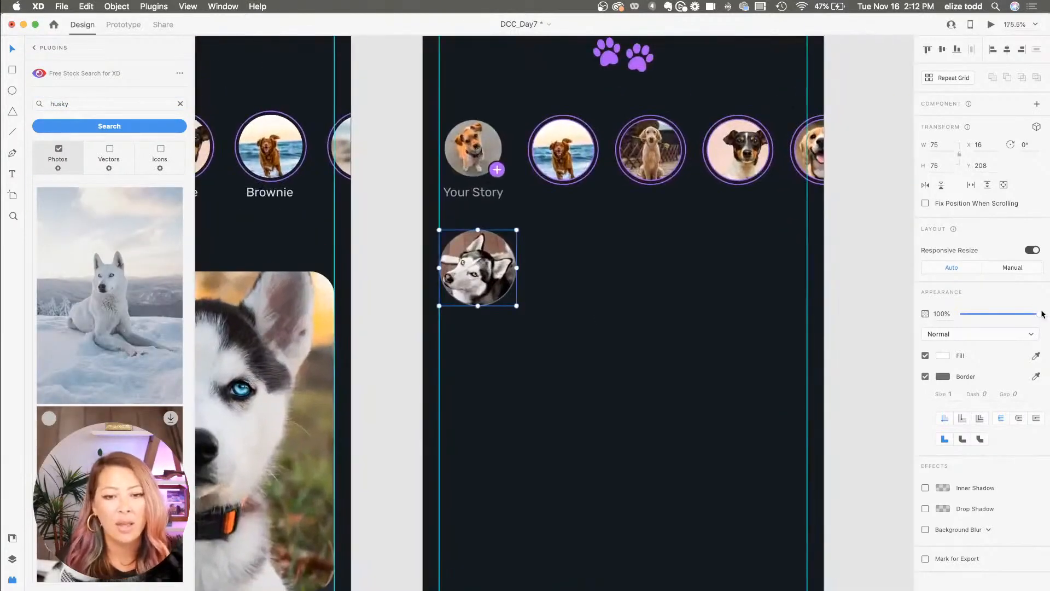
- Set the border size of the husky avatar circle to 4
{"action": "left_click", "coordinate": [943, 377]}
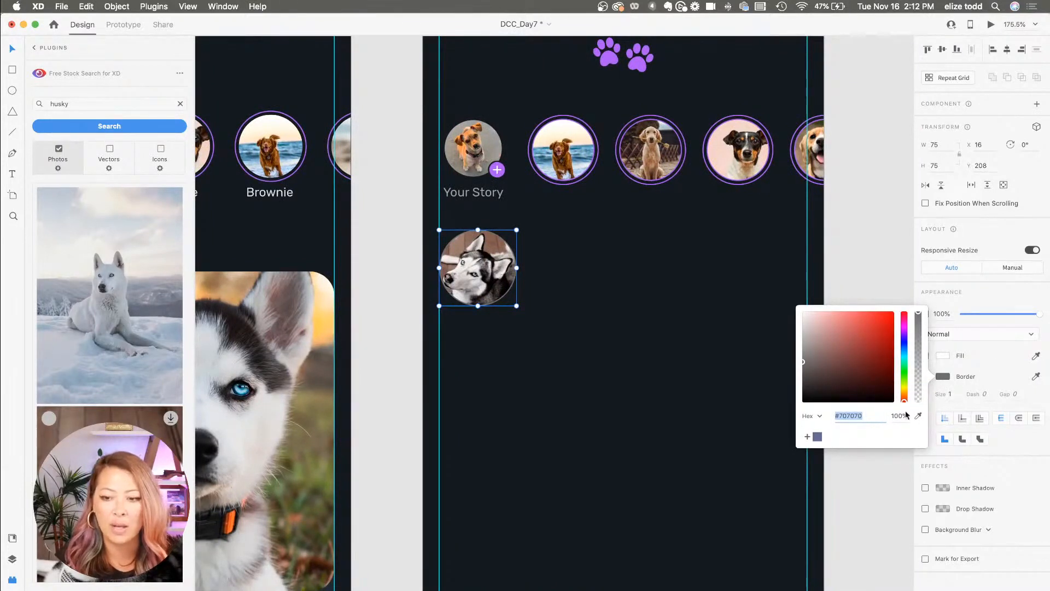
{"action": "left_click", "coordinate": [953, 394]}
{"action": "type", "text": "6"}
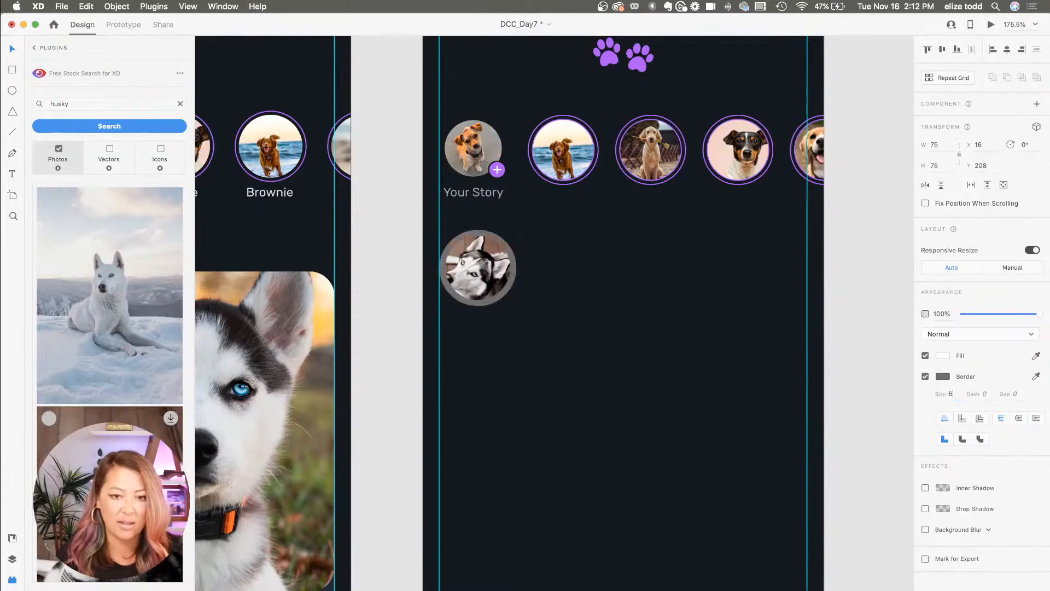
{"action": "scroll", "coordinate": [500, 241], "scroll_direction": "up", "scroll_amount": 5}
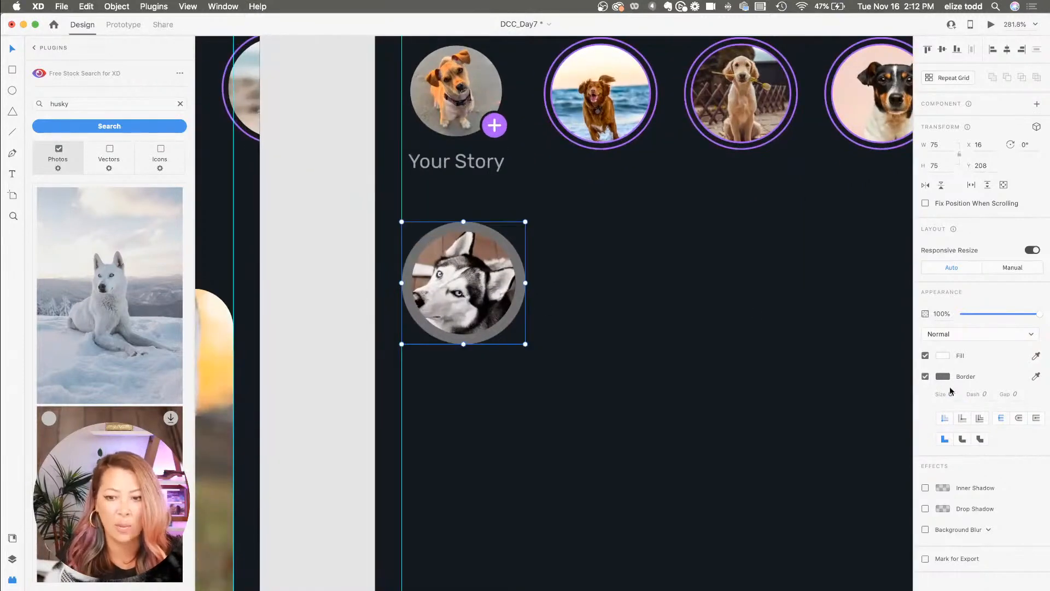
{"action": "type", "text": "4"}
{"action": "key", "text": "Return"}
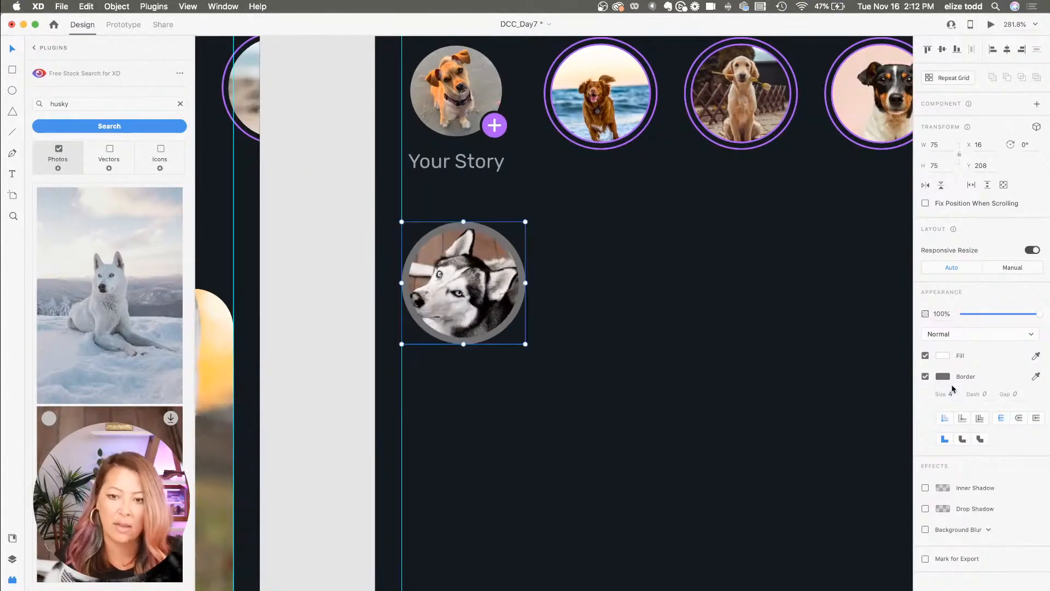
{"action": "scroll", "coordinate": [601, 362], "scroll_direction": "down", "scroll_amount": 5}
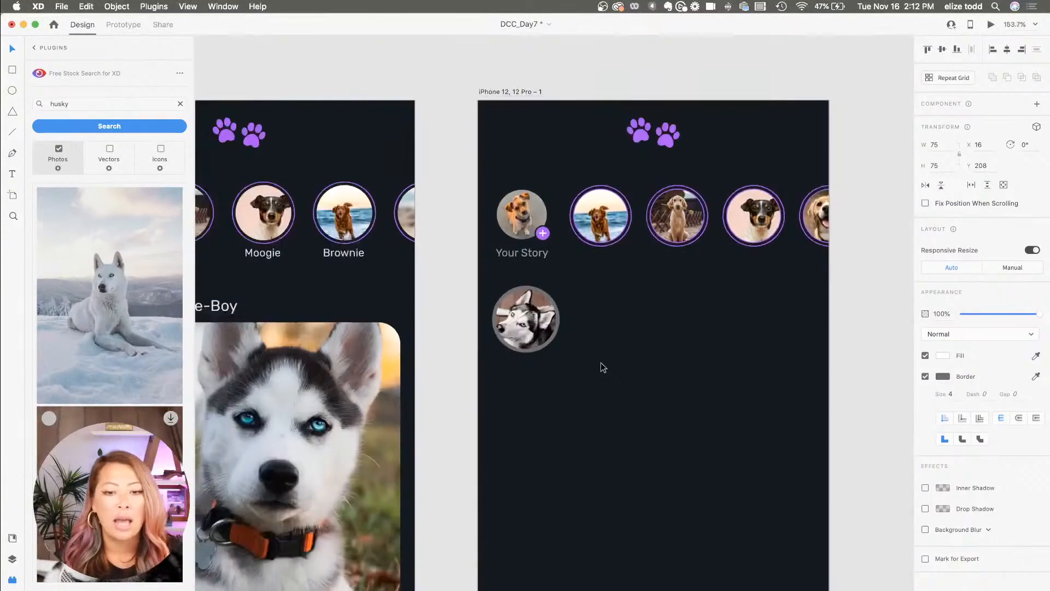
- Recolour the avatar circle's border by sampling the artboard's dark background, and deselect the circle
{"action": "left_click", "coordinate": [944, 377]}
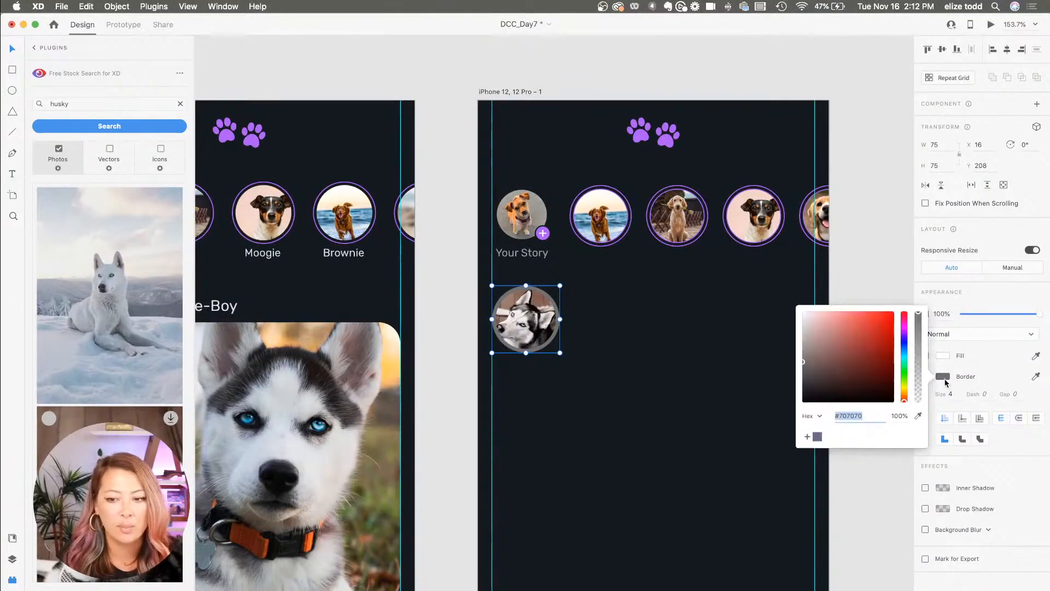
{"action": "left_click", "coordinate": [919, 416]}
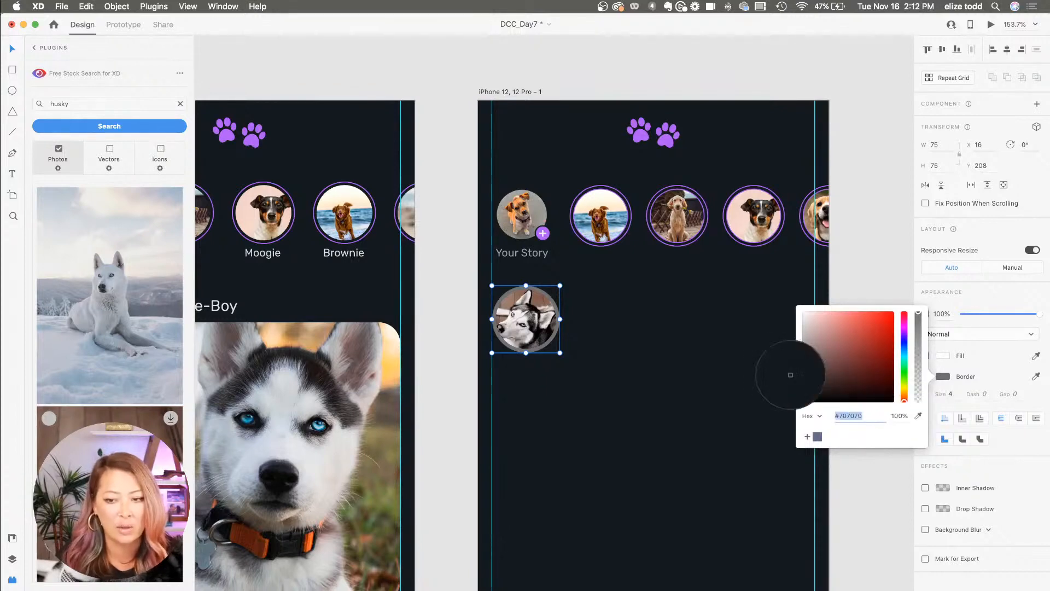
{"action": "left_click", "coordinate": [735, 362]}
{"action": "left_click", "coordinate": [634, 344]}
{"action": "left_click", "coordinate": [602, 345]}
{"action": "scroll", "coordinate": [603, 344], "scroll_direction": "down", "scroll_amount": 3}
{"action": "scroll", "coordinate": [601, 341], "scroll_direction": "down", "scroll_amount": 2}
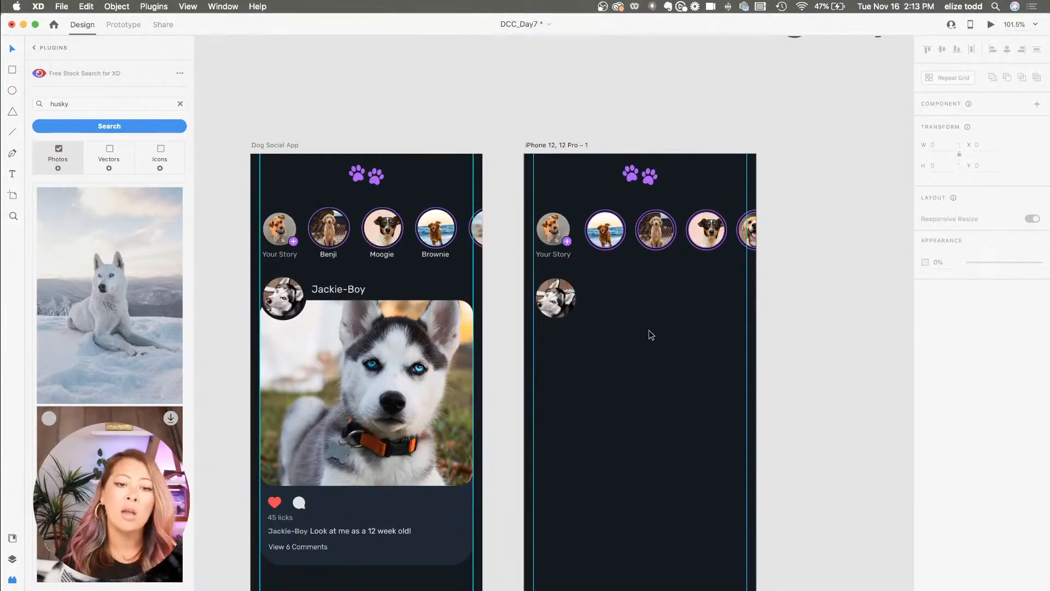
- Draw a rectangle about 358 by 310 px between the margin guides at X 16, Y 246, overlapping the husky avatar
{"action": "scroll", "coordinate": [649, 330], "scroll_direction": "down", "scroll_amount": 2}
{"action": "key", "text": "r"}
{"action": "mouse_move", "coordinate": [544, 279]}
{"action": "left_mouse_down"}
{"action": "mouse_move", "coordinate": [756, 535]}
{"action": "mouse_move", "coordinate": [756, 461]}
{"action": "left_mouse_up"}
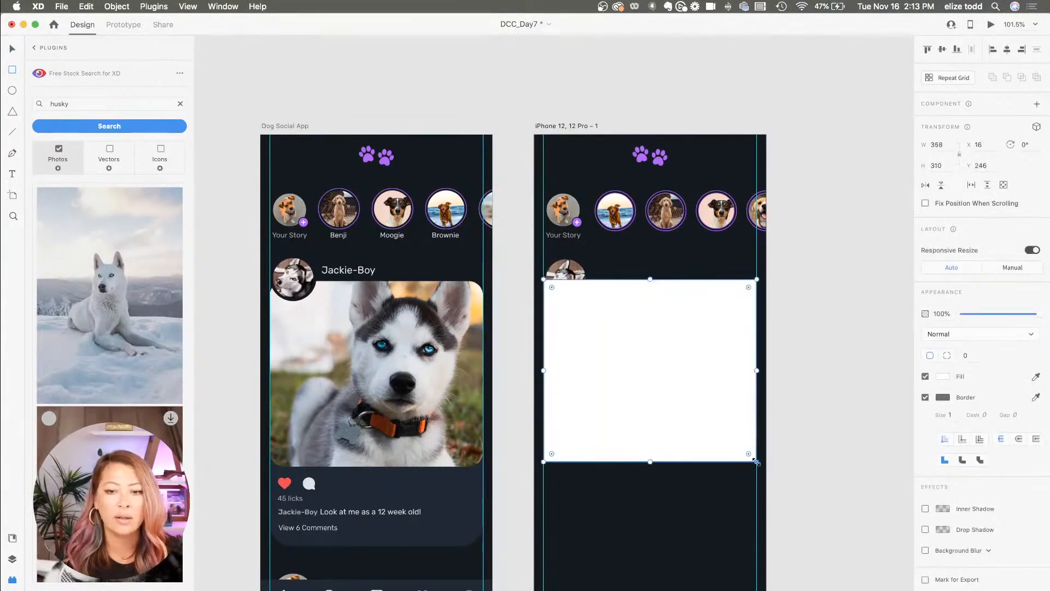
- Round the post rectangle's corners to a radius of about 22 and remove its border
{"action": "scroll", "coordinate": [741, 292], "scroll_direction": "up", "scroll_amount": 5}
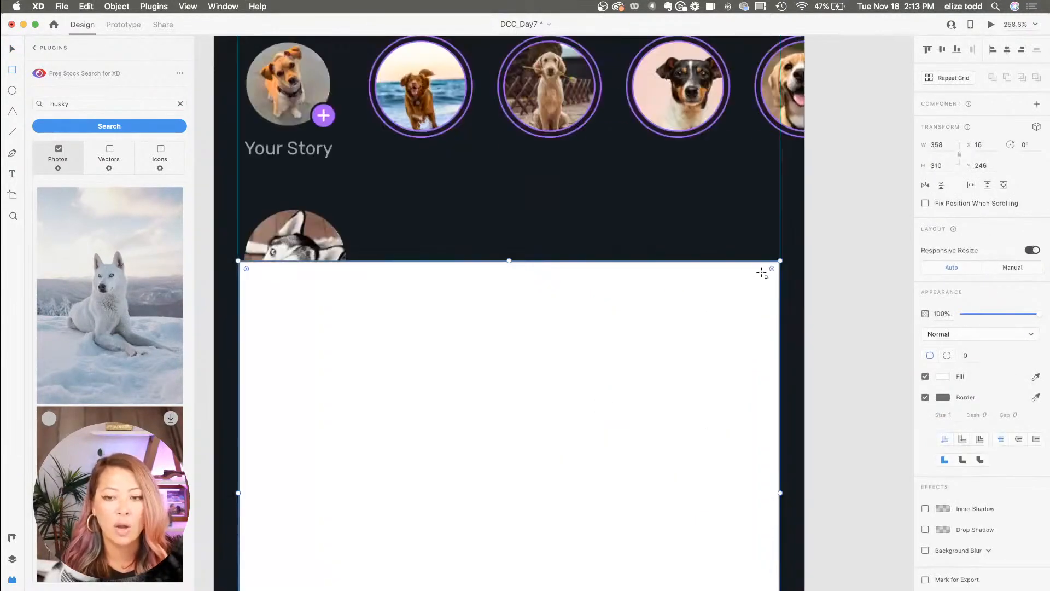
{"action": "left_click_drag", "start_coordinate": [771, 268], "coordinate": [746, 294]}
{"action": "left_click", "coordinate": [925, 397]}
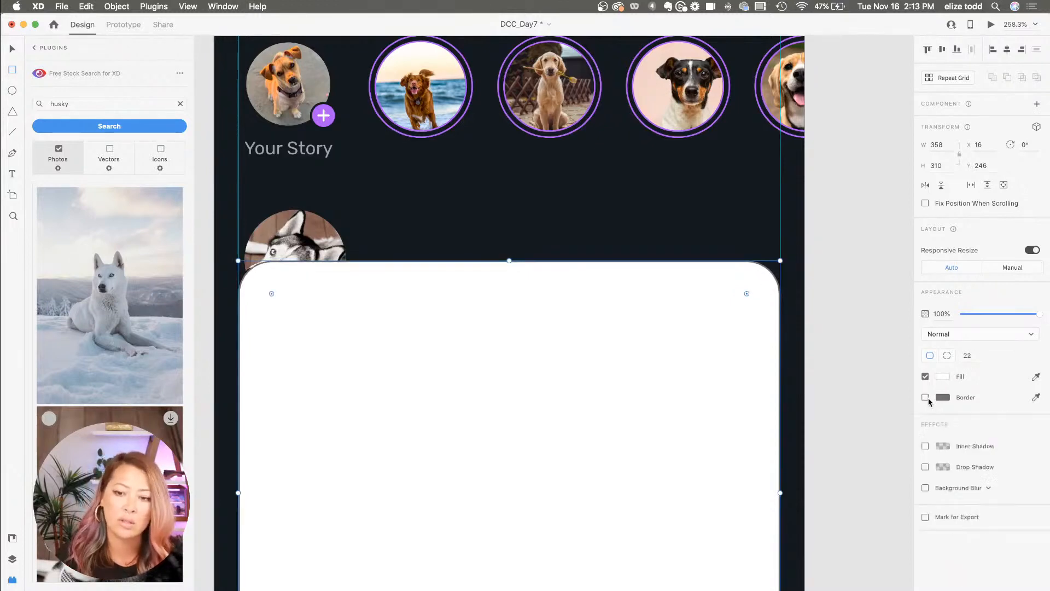
{"action": "scroll", "coordinate": [708, 399], "scroll_direction": "down", "scroll_amount": 5}
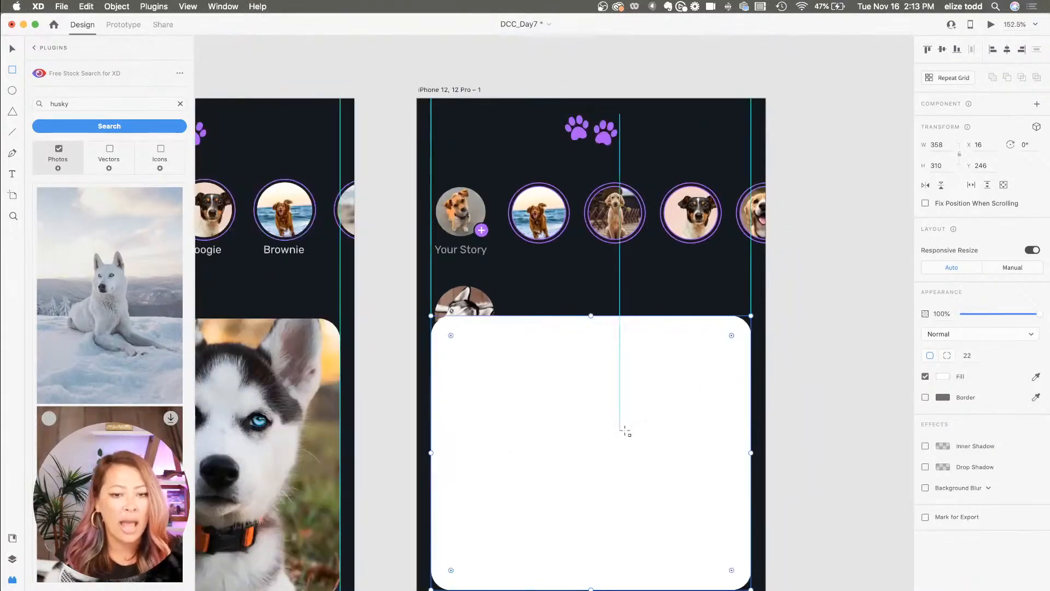
- Fill the rounded rectangle with the stock photo of the blue-eyed husky puppy wearing an orange collar
{"action": "scroll", "coordinate": [100, 403], "scroll_direction": "down", "scroll_amount": 5}
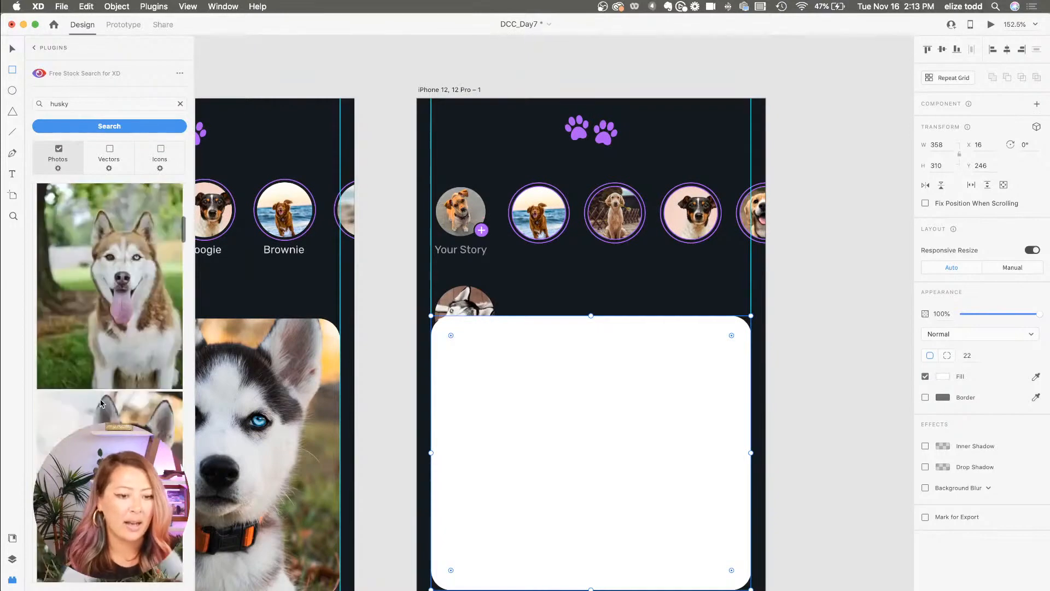
{"action": "left_click_drag", "start_coordinate": [104, 382], "coordinate": [615, 440]}
{"action": "scroll", "coordinate": [614, 440], "scroll_direction": "down", "scroll_amount": 5}
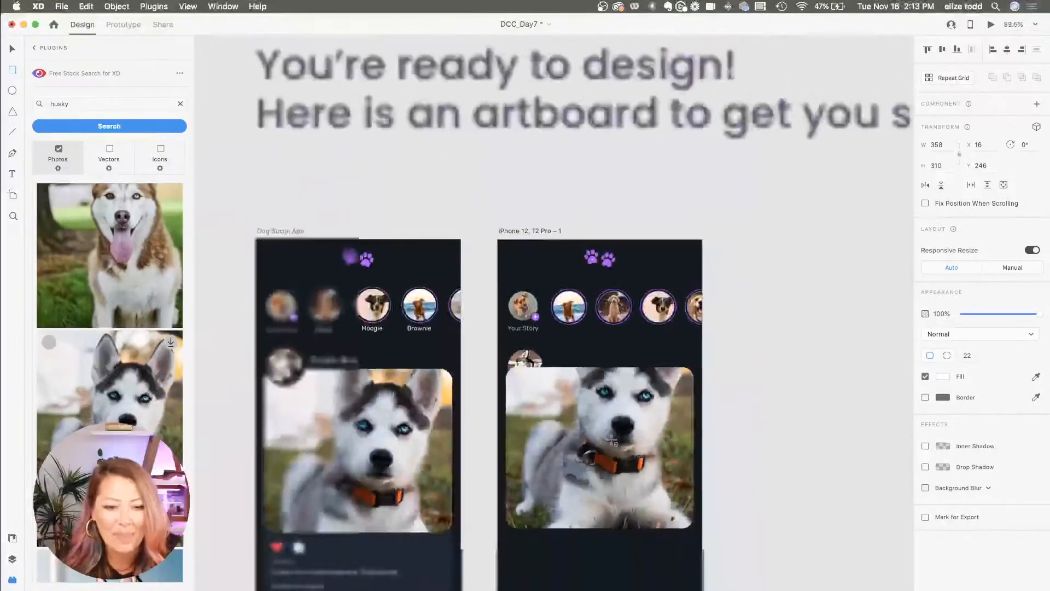
{"action": "scroll", "coordinate": [611, 405], "scroll_direction": "down", "scroll_amount": 2}
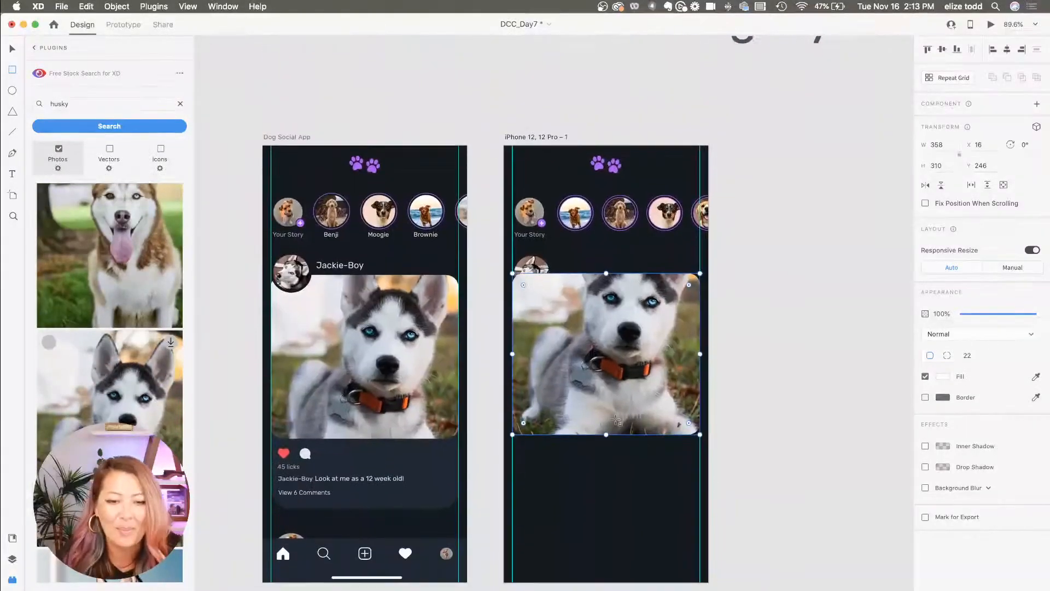
- Shift the puppy photo down inside its rounded frame so the ears and face are in view, and deselect it
{"action": "double_click", "coordinate": [602, 377]}
{"action": "left_click_drag", "start_coordinate": [602, 377], "coordinate": [596, 407]}
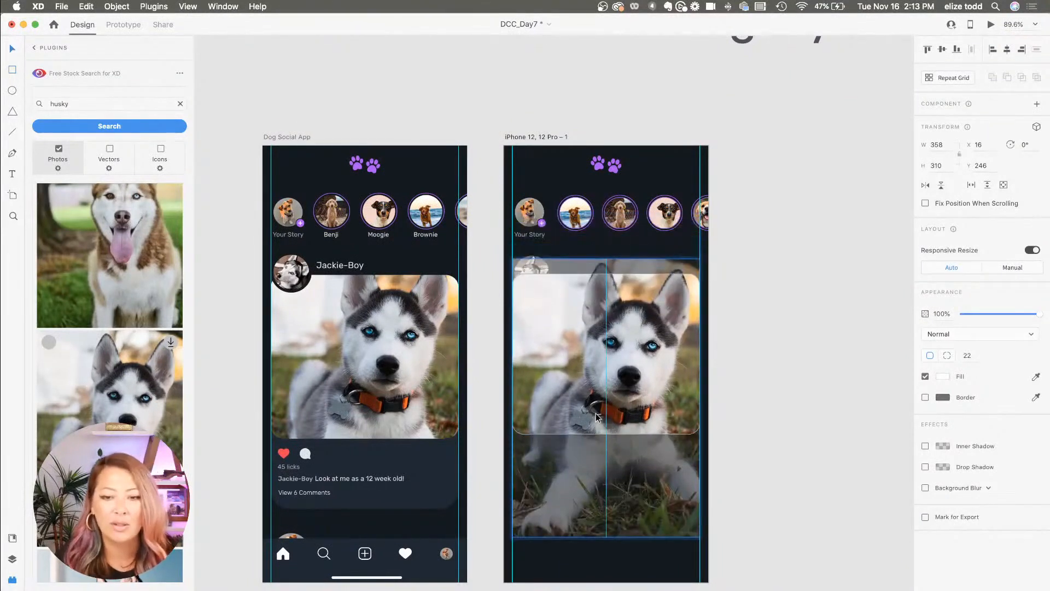
{"action": "key", "text": "Escape"}
{"action": "key", "text": "Escape"}
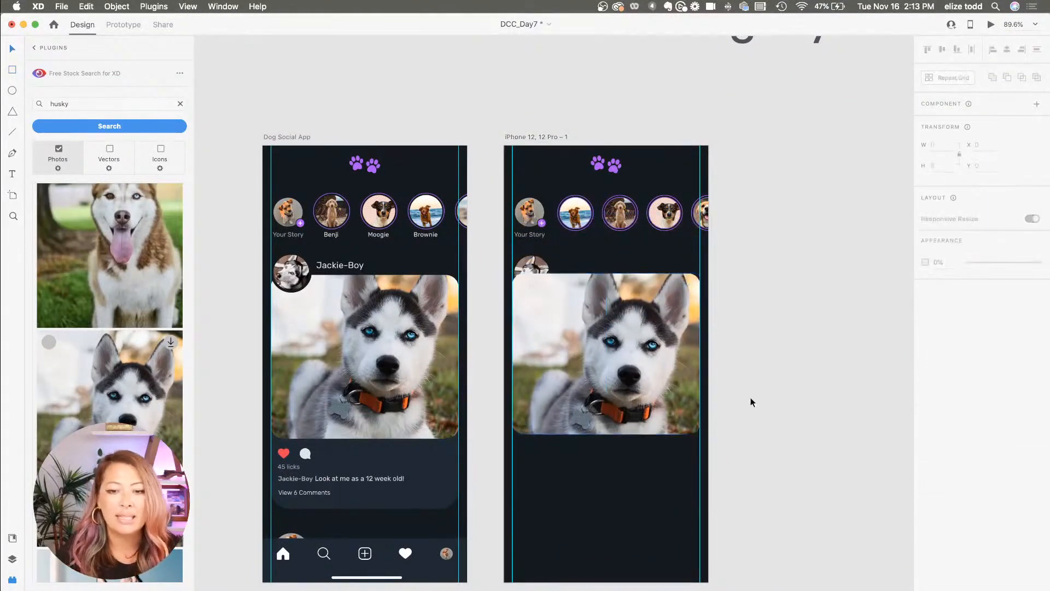
- Duplicate the puppy photo rectangle in place and stretch the copy downward to a height of about 442 px
{"action": "left_click", "coordinate": [668, 404]}
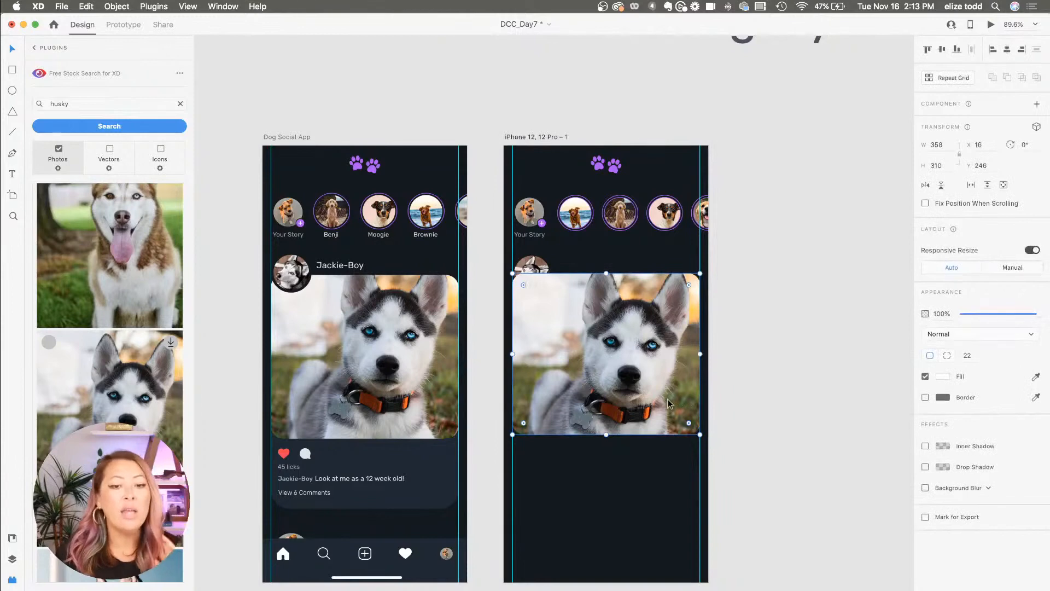
{"action": "scroll", "coordinate": [668, 404], "scroll_direction": "up", "scroll_amount": 5}
{"action": "scroll", "coordinate": [669, 438], "scroll_direction": "down", "scroll_amount": 2}
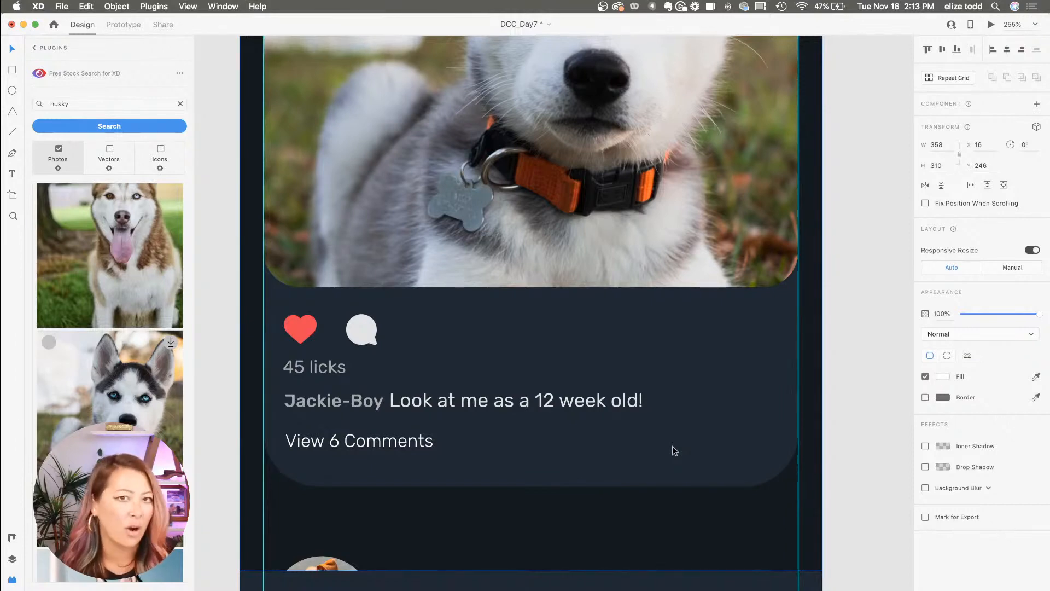
{"action": "key", "text": "super+0"}
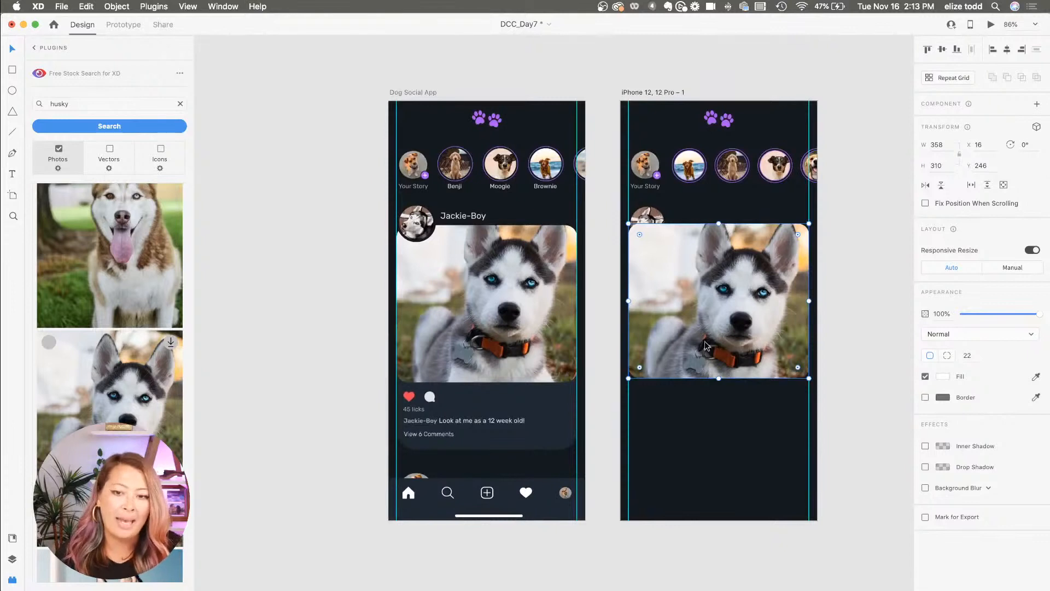
{"action": "left_click_drag", "start_coordinate": [719, 379], "coordinate": [720, 444]}
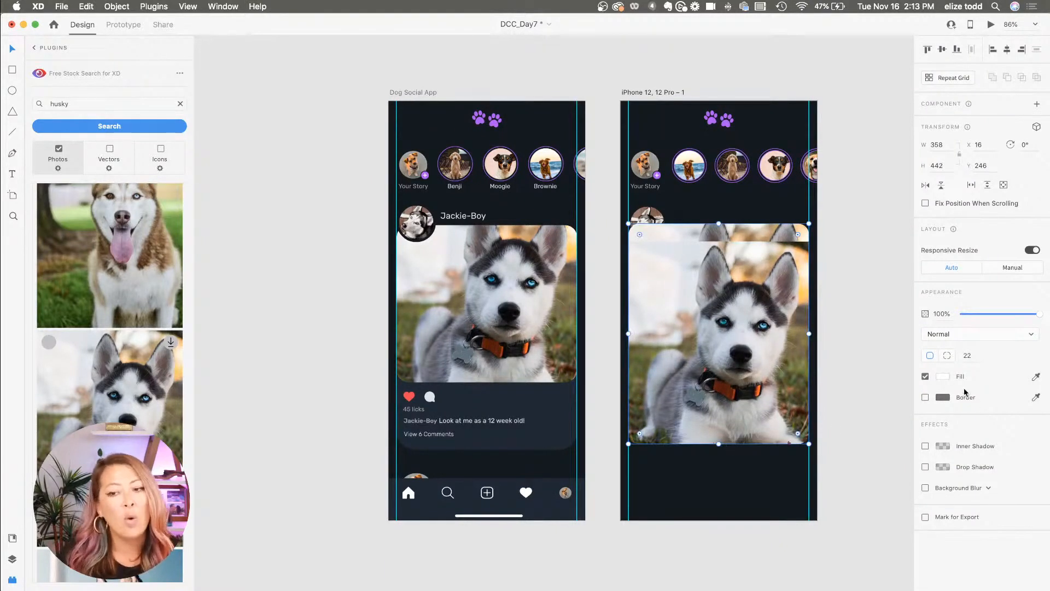
- Fill the taller rectangle with the document colour #202A34 and deselect it
{"action": "left_click", "coordinate": [943, 381]}
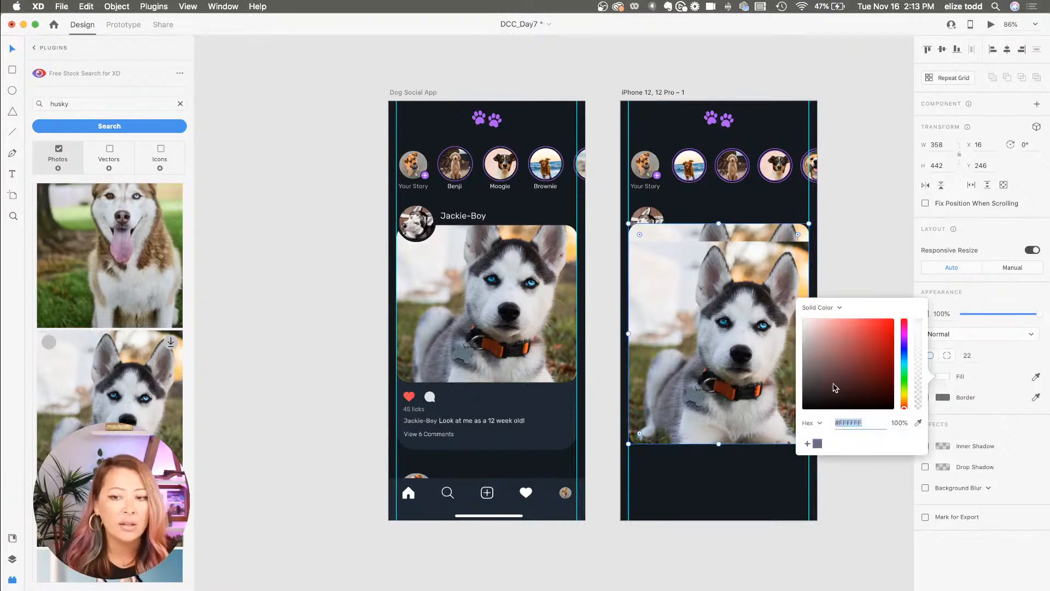
{"action": "left_click", "coordinate": [817, 443]}
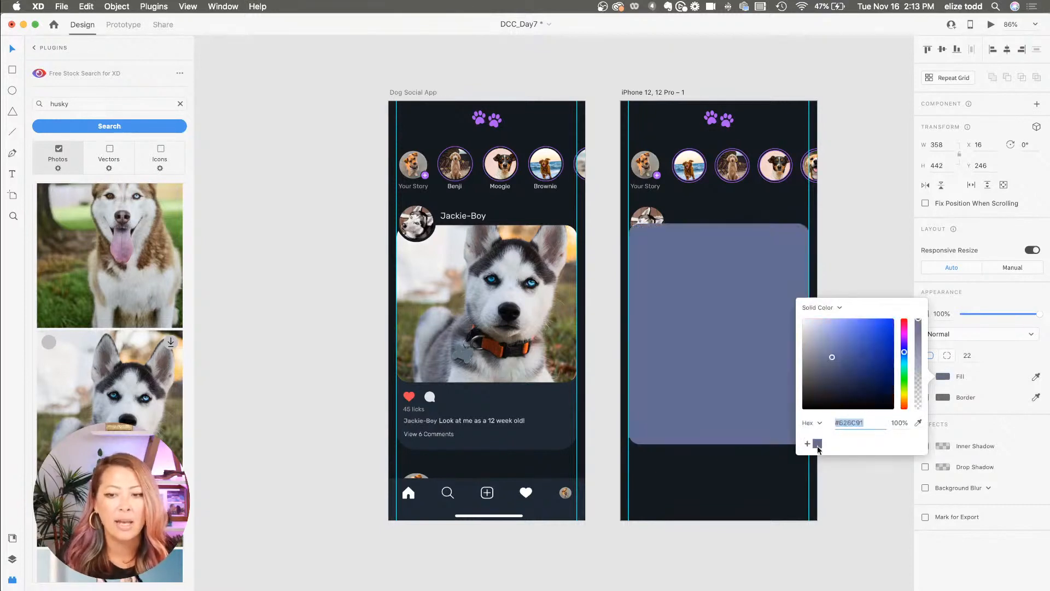
{"action": "left_click", "coordinate": [12, 538]}
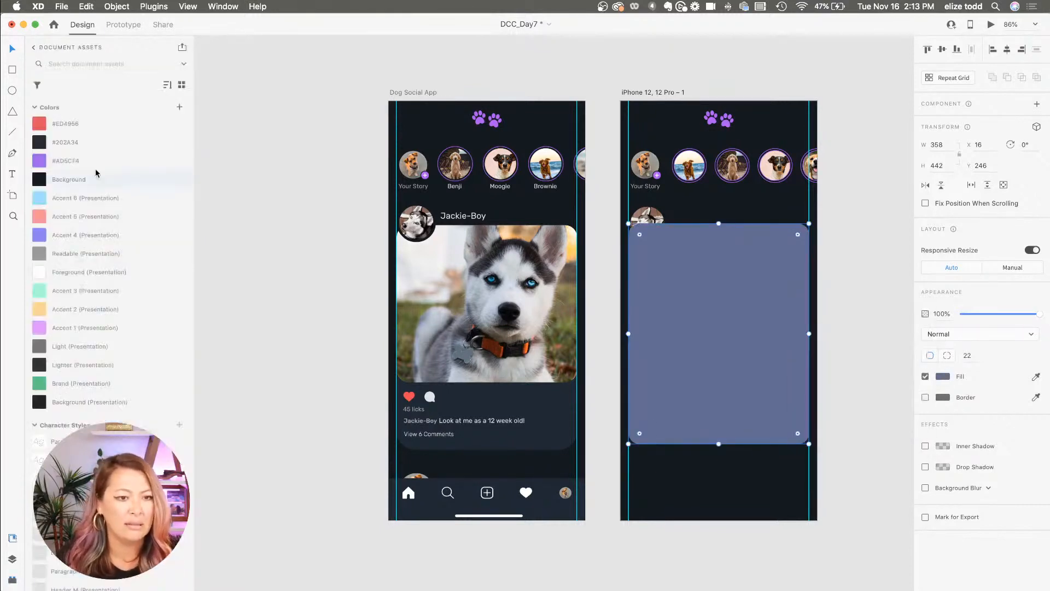
{"action": "left_click", "coordinate": [80, 145]}
{"action": "scroll", "coordinate": [830, 377], "scroll_direction": "up", "scroll_amount": 5}
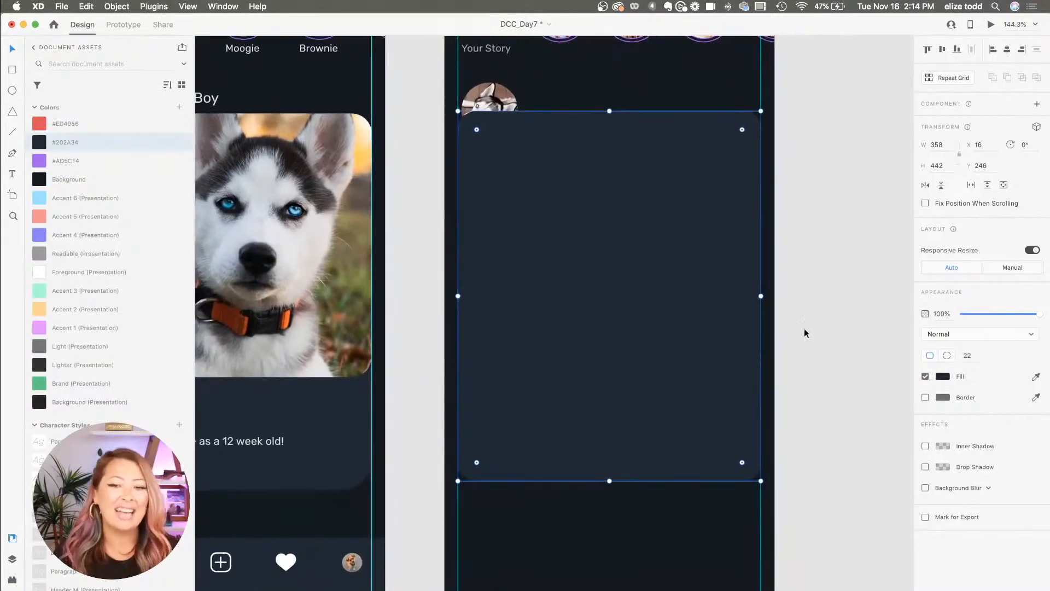
{"action": "left_click", "coordinate": [802, 318]}
{"action": "scroll", "coordinate": [736, 310], "scroll_direction": "down", "scroll_amount": 4}
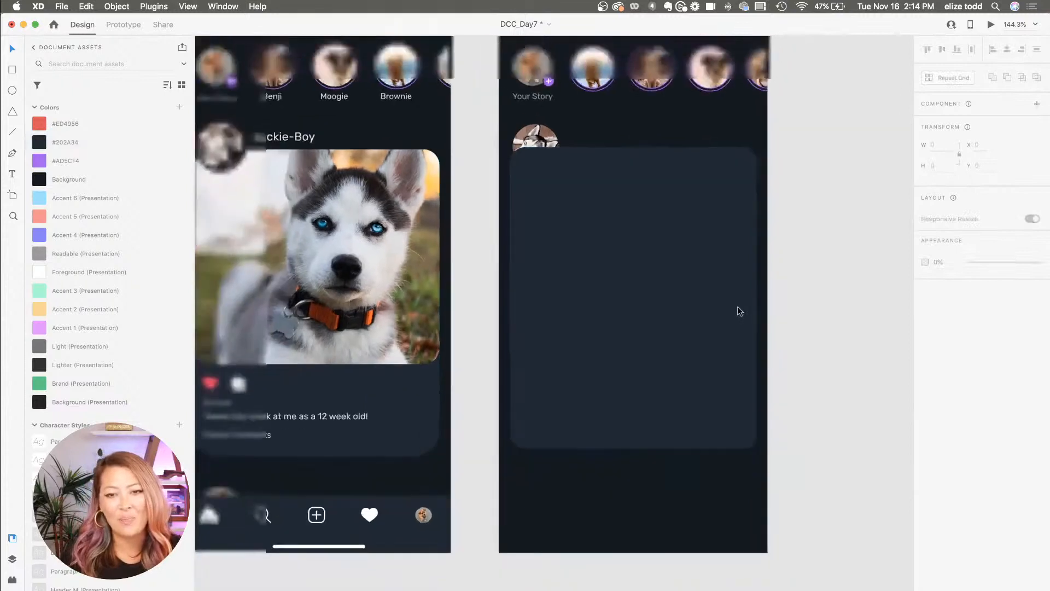
- Move the dark card rectangle behind the puppy photo rectangle in the artboard's layer order
{"action": "left_click", "coordinate": [13, 559]}
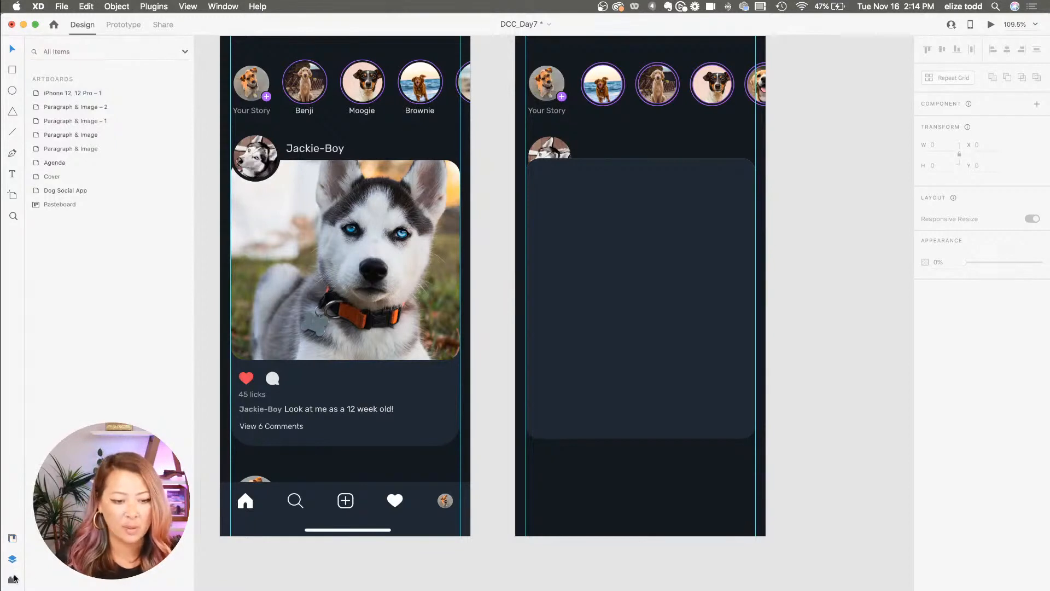
{"action": "left_click", "coordinate": [658, 414]}
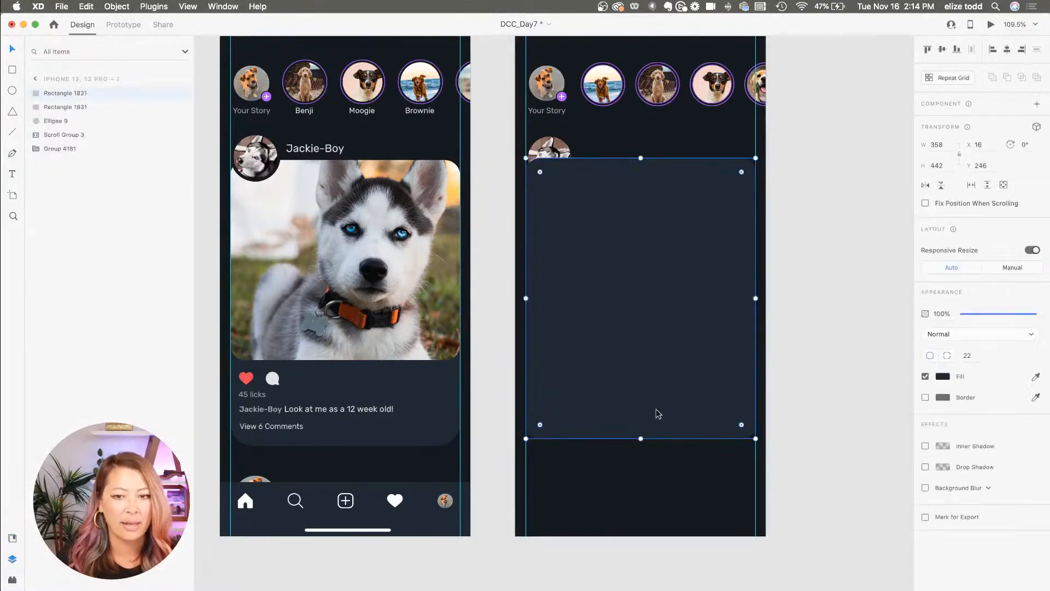
{"action": "left_click_drag", "start_coordinate": [56, 100], "coordinate": [77, 111]}
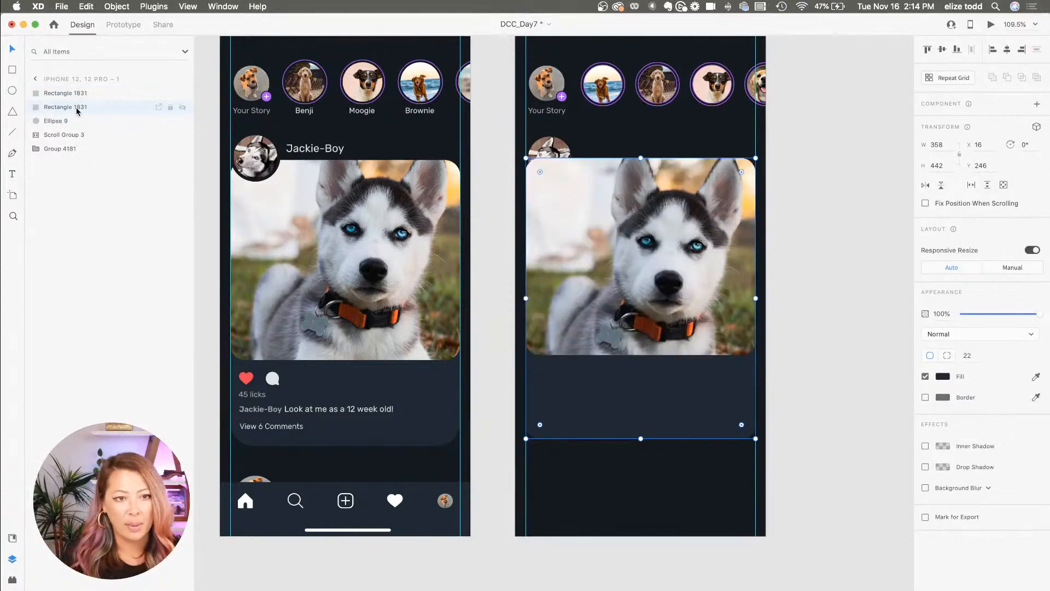
- Group the puppy photo and dark card rectangles, and move the avatar circle above that group in the layer order
{"action": "left_click", "coordinate": [70, 97], "text": "shift"}
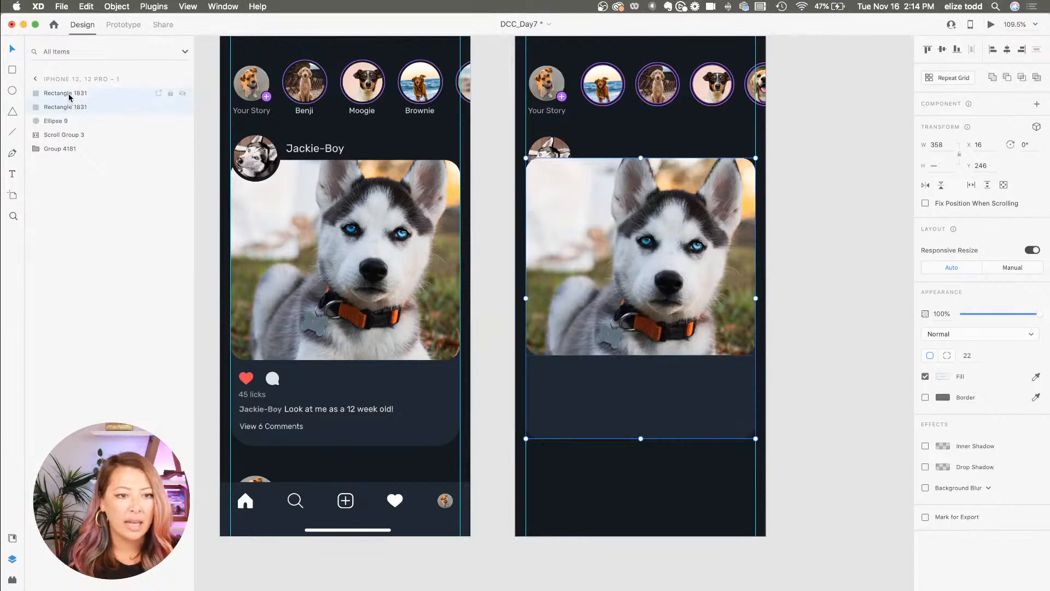
{"action": "key", "text": "super+g"}
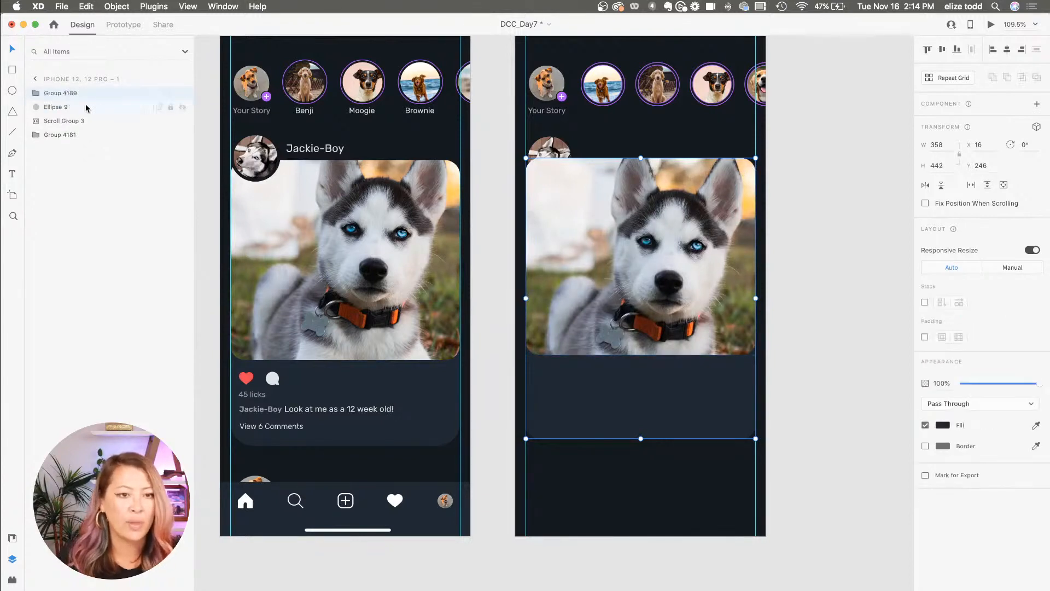
{"action": "left_click", "coordinate": [63, 108]}
{"action": "left_click_drag", "start_coordinate": [62, 109], "coordinate": [60, 89]}
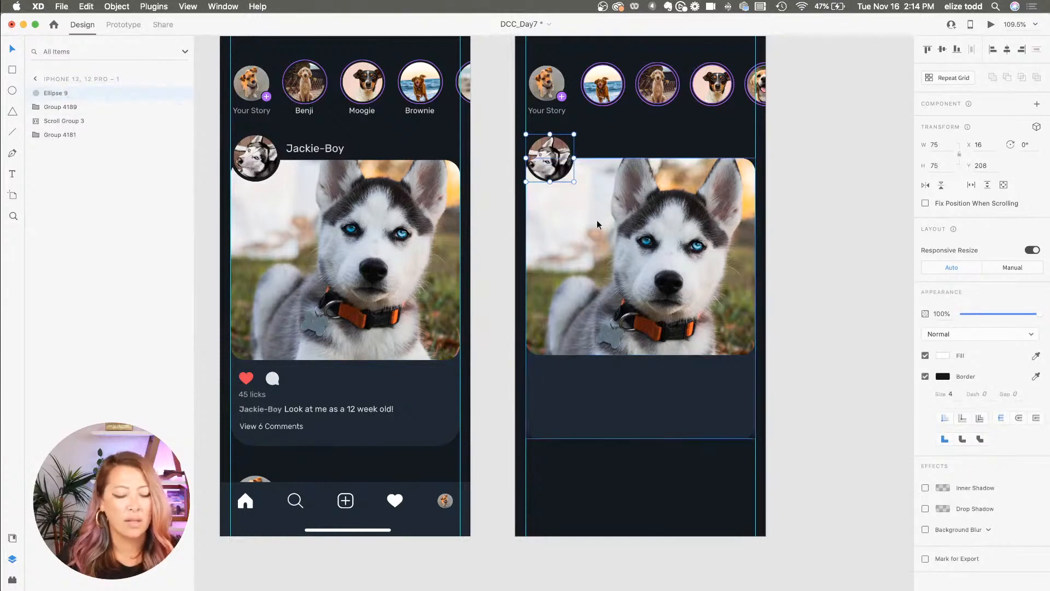
- Stretch the dark card rectangle behind the puppy photo downward to a height of about 452 px and deselect it
{"action": "double_click", "coordinate": [619, 437]}
{"action": "left_click_drag", "start_coordinate": [620, 441], "coordinate": [620, 447]}
{"action": "left_click", "coordinate": [814, 416]}
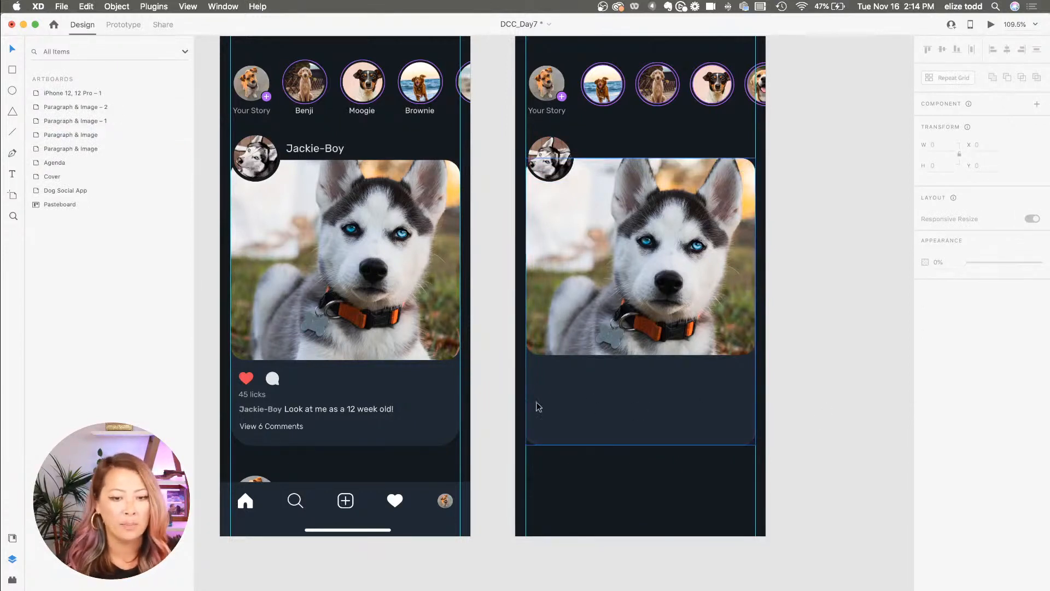
- Copy the like button, comment button and caption text group from the Dog Social App post and paste them onto the new card
{"action": "left_click", "coordinate": [274, 383]}
{"action": "double_click", "coordinate": [273, 381]}
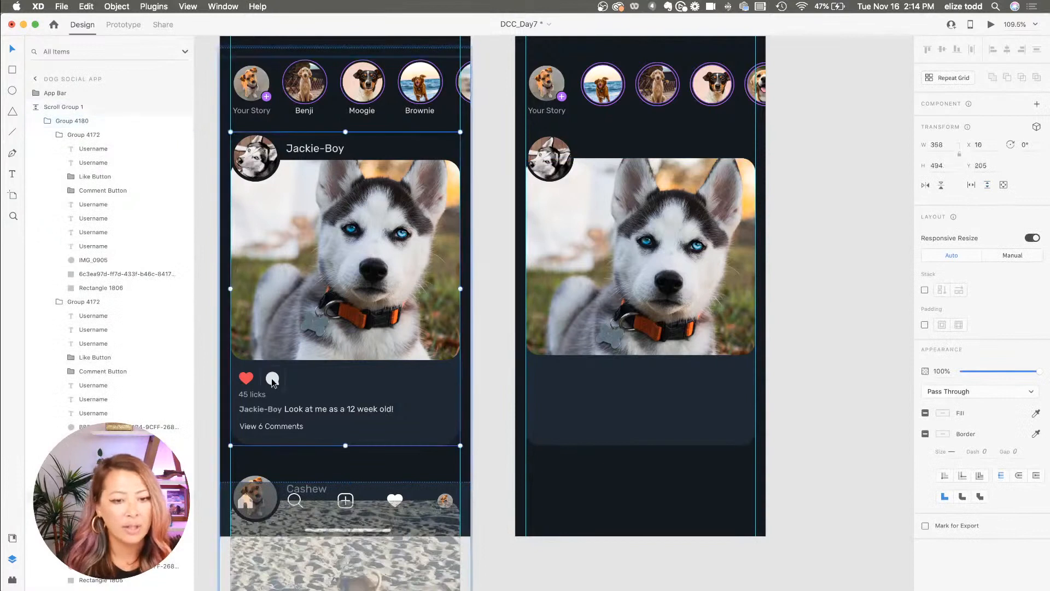
{"action": "left_click", "coordinate": [247, 378]}
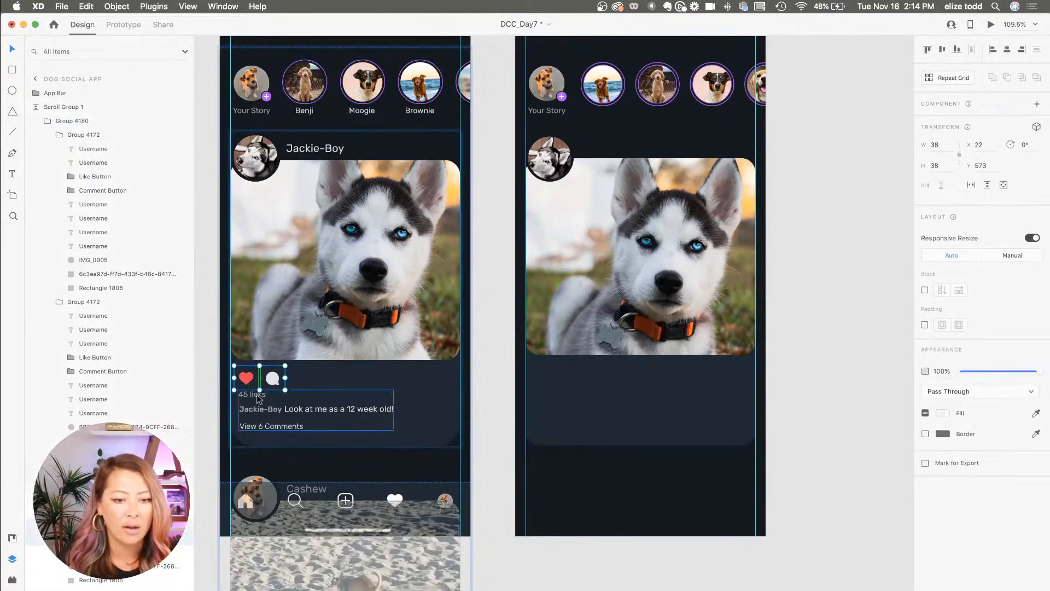
{"action": "left_click", "coordinate": [259, 394], "text": "shift"}
{"action": "key", "text": "super+c"}
{"action": "left_click", "coordinate": [534, 392]}
{"action": "key", "text": "super+v"}
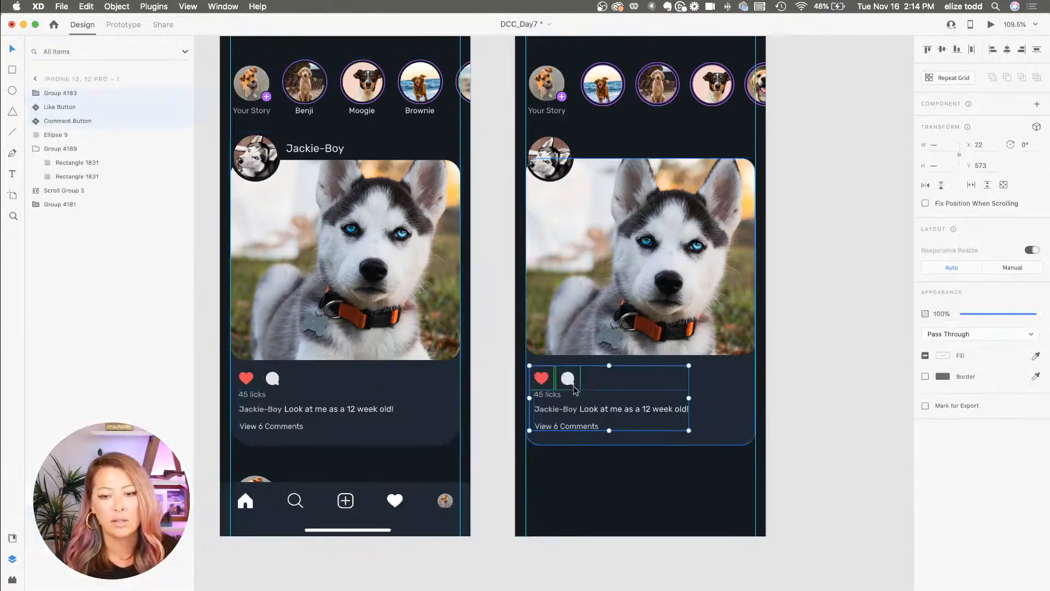
{"action": "left_click", "coordinate": [781, 398]}
- Move the new card's like and comment buttons up together to Y 568 and deselect them
{"action": "scroll", "coordinate": [614, 399], "scroll_direction": "up", "scroll_amount": 5}
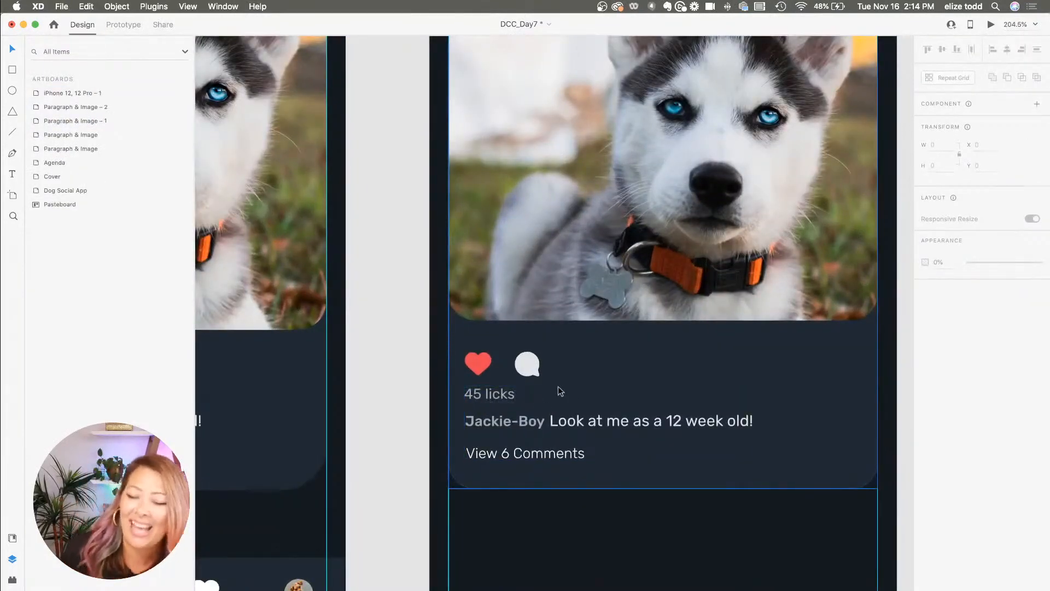
{"action": "scroll", "coordinate": [541, 376], "scroll_direction": "down", "scroll_amount": 3}
{"action": "left_click", "coordinate": [526, 364]}
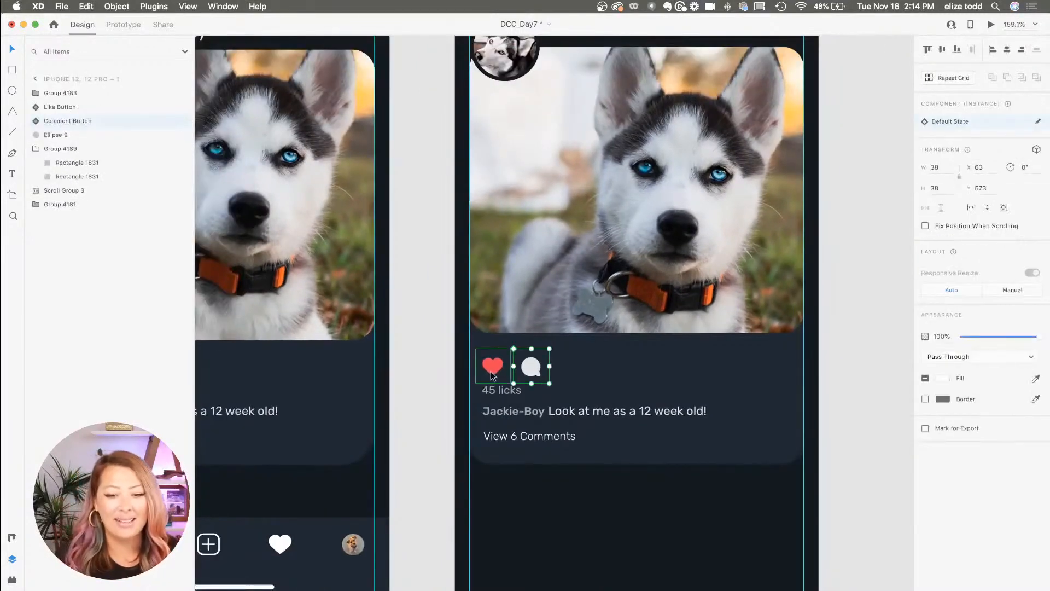
{"action": "scroll", "coordinate": [490, 367], "scroll_direction": "down", "scroll_amount": 3}
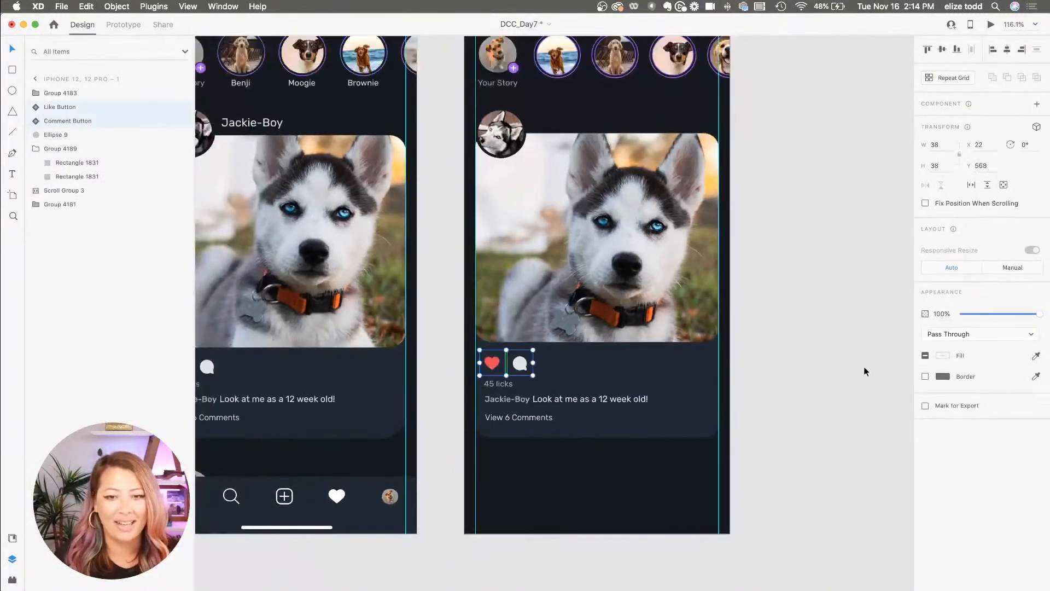
{"action": "left_click", "coordinate": [749, 382]}
- Extend the iPhone 12, 12 Pro – 1 artboard downward to a height of about 2086 px
{"action": "scroll", "coordinate": [750, 380], "scroll_direction": "down", "scroll_amount": 3}
{"action": "scroll", "coordinate": [628, 292], "scroll_direction": "down", "scroll_amount": 3}
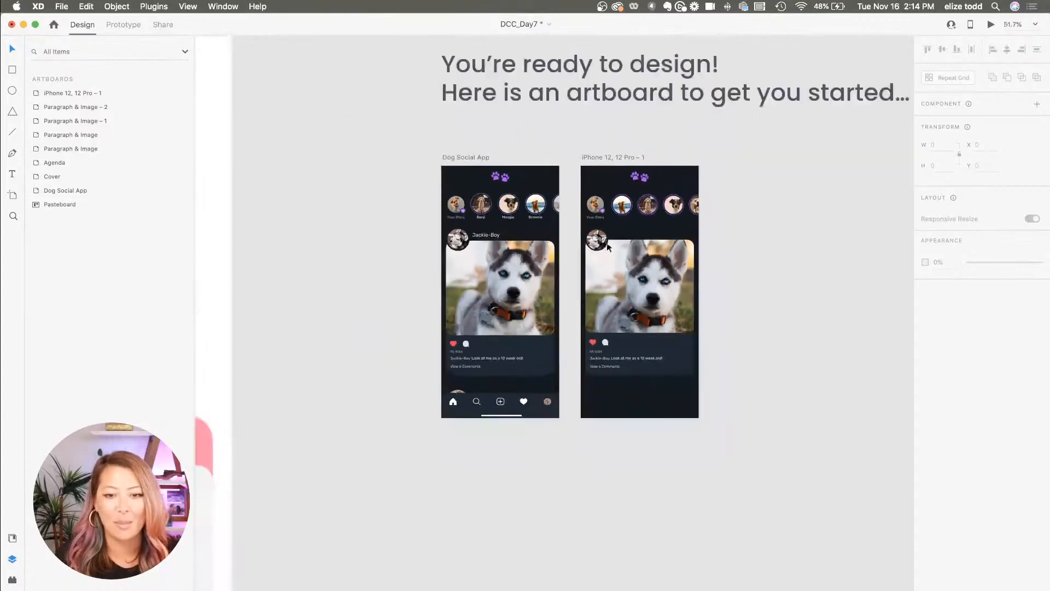
{"action": "left_click", "coordinate": [598, 157]}
{"action": "scroll", "coordinate": [631, 411], "scroll_direction": "down", "scroll_amount": 3}
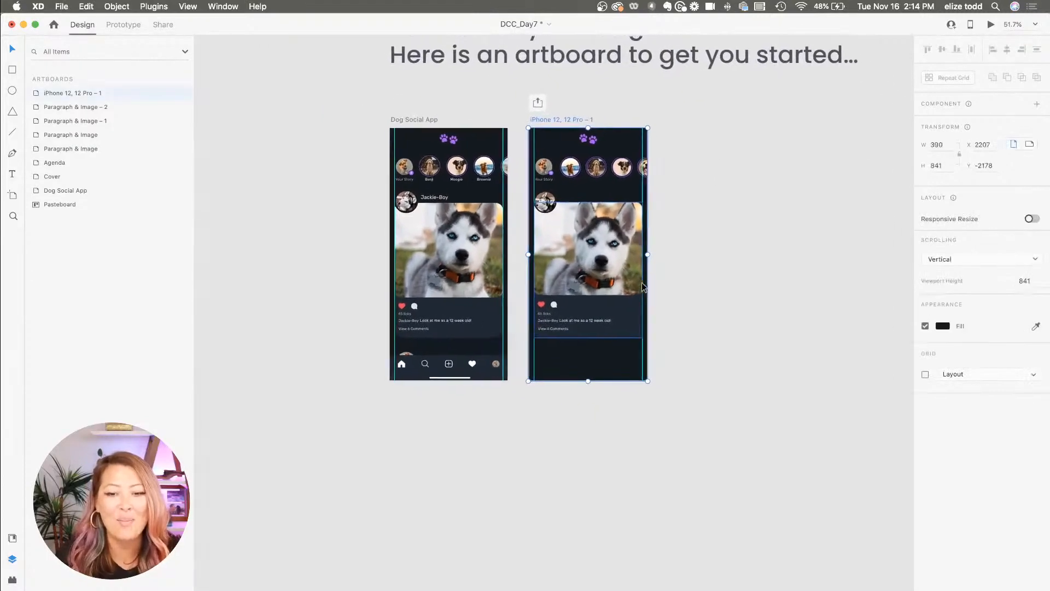
{"action": "scroll", "coordinate": [631, 412], "scroll_direction": "down", "scroll_amount": 2}
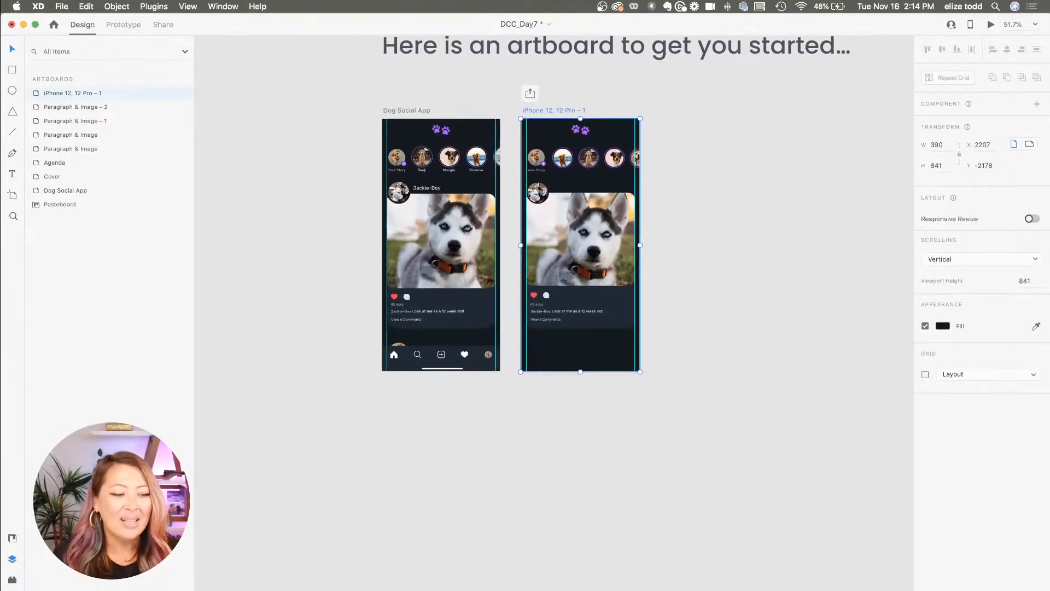
{"action": "left_click_drag", "start_coordinate": [580, 370], "coordinate": [607, 585]}
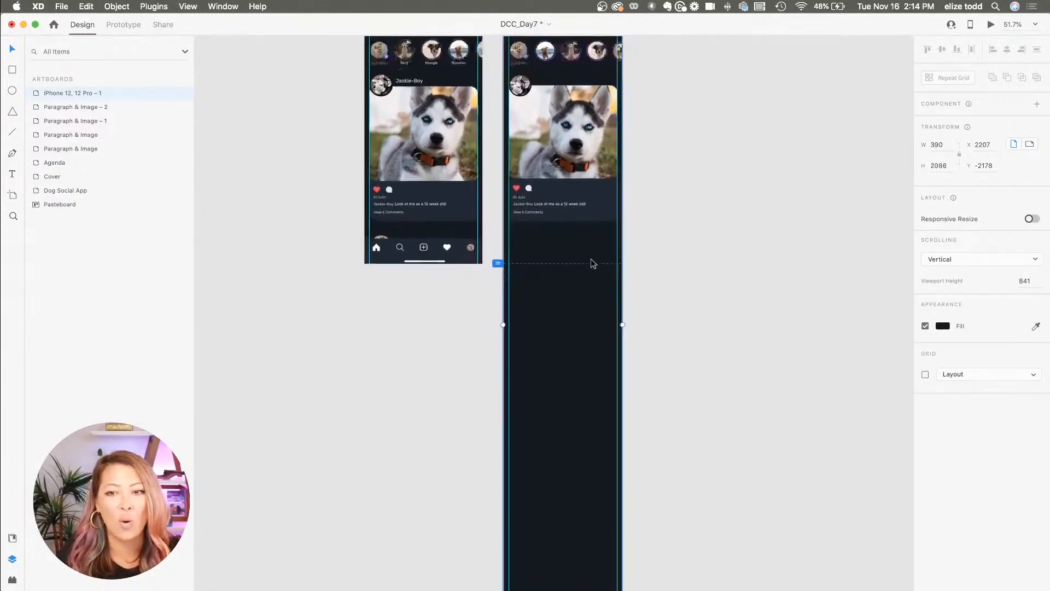
- Turn all elements of the puppy post into a repeat grid and extend it downward to three cards
{"action": "scroll", "coordinate": [592, 262], "scroll_direction": "up", "scroll_amount": 5}
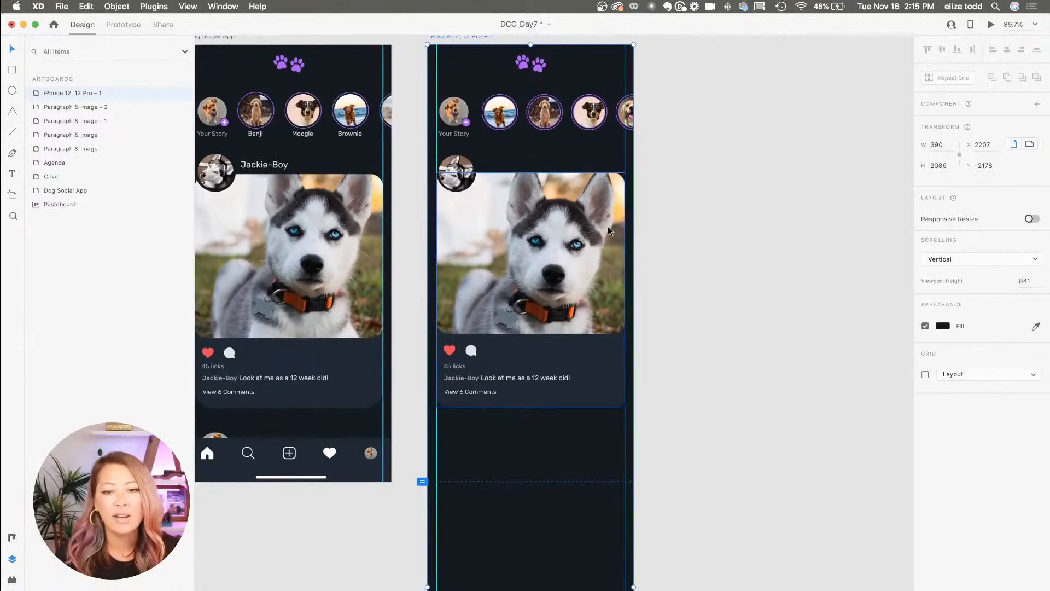
{"action": "left_click", "coordinate": [608, 230]}
{"action": "left_click_drag", "start_coordinate": [714, 429], "coordinate": [418, 169]}
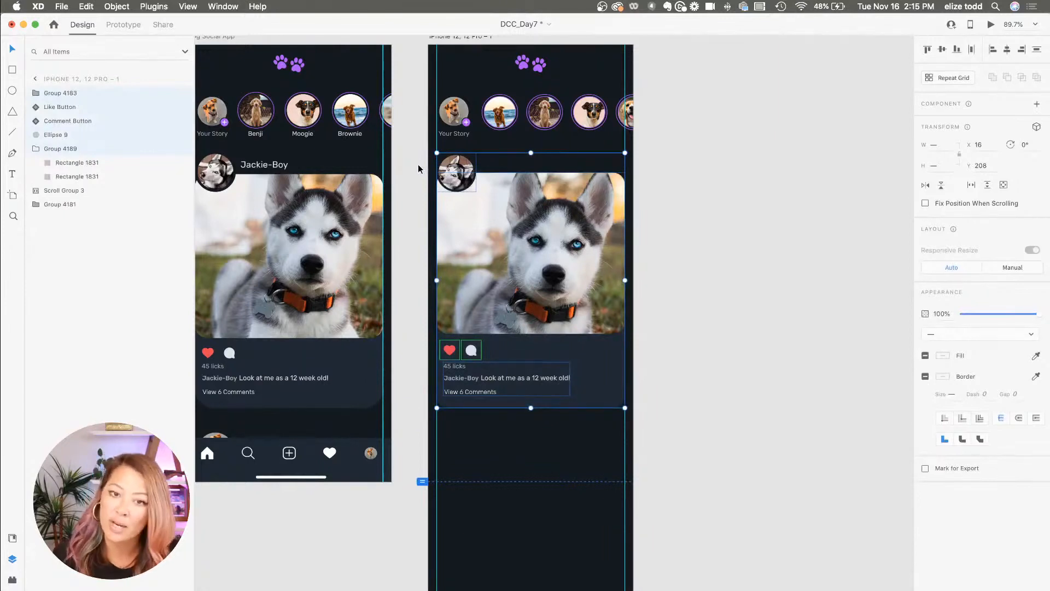
{"action": "left_click", "coordinate": [954, 79]}
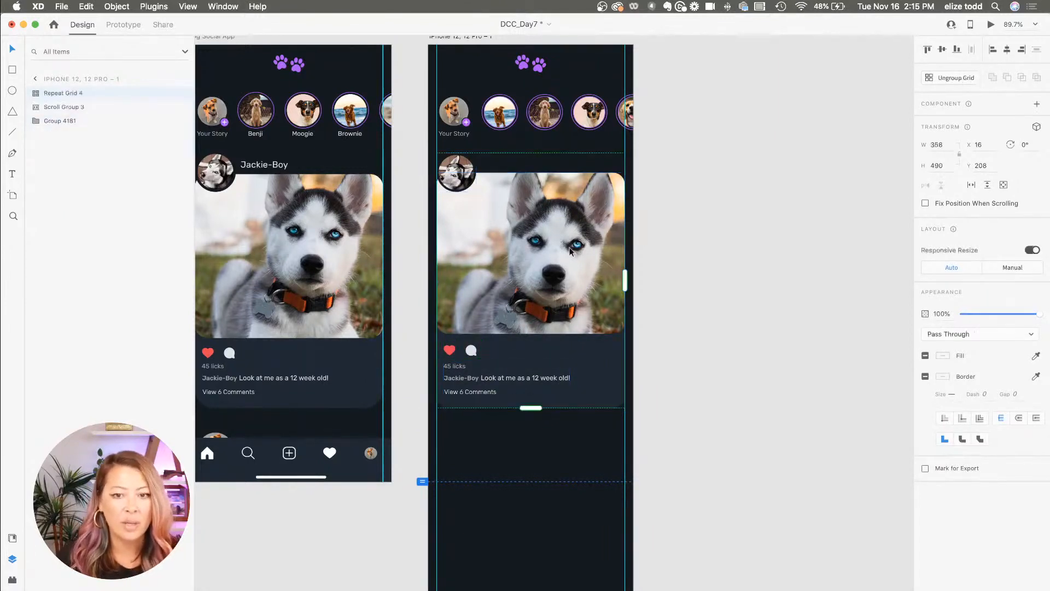
{"action": "scroll", "coordinate": [566, 252], "scroll_direction": "down", "scroll_amount": 5}
{"action": "left_click_drag", "start_coordinate": [545, 338], "coordinate": [581, 509]}
- Widen the vertical gap between the repeated post cards and ungroup the repeat grid into separate cards
{"action": "scroll", "coordinate": [544, 238], "scroll_direction": "up", "scroll_amount": 5}
{"action": "left_click_drag", "start_coordinate": [511, 194], "coordinate": [508, 202]}
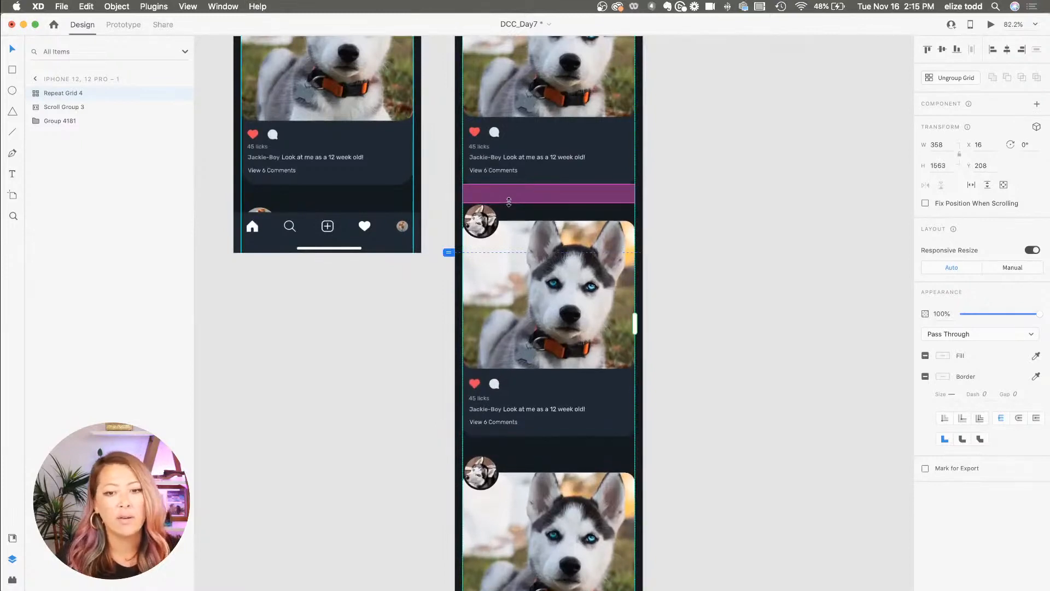
{"action": "scroll", "coordinate": [748, 227], "scroll_direction": "down", "scroll_amount": 4}
{"action": "left_click", "coordinate": [742, 228]}
{"action": "left_click", "coordinate": [633, 246]}
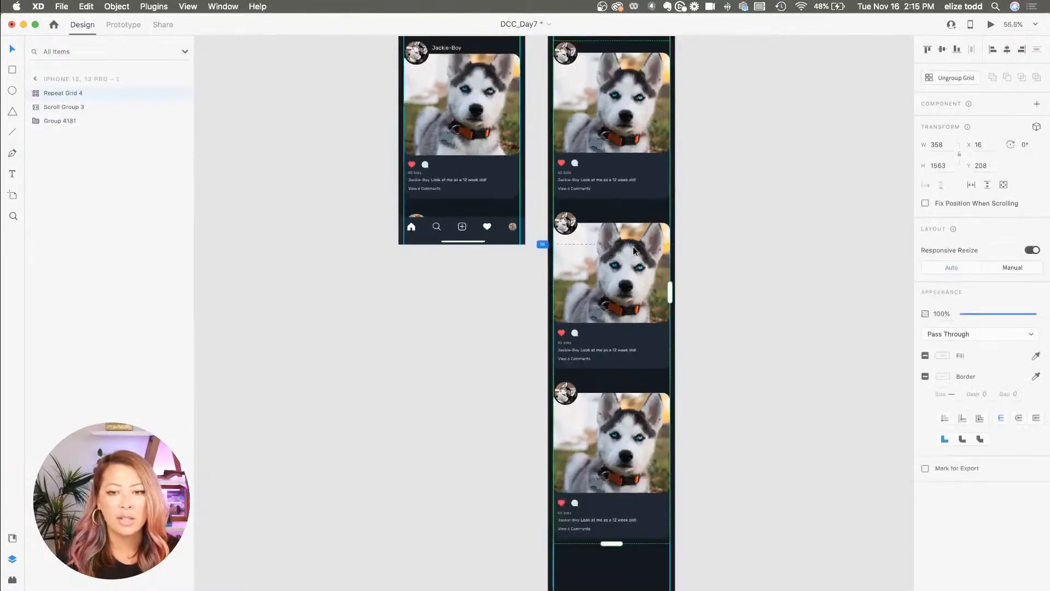
{"action": "left_click", "coordinate": [797, 175]}
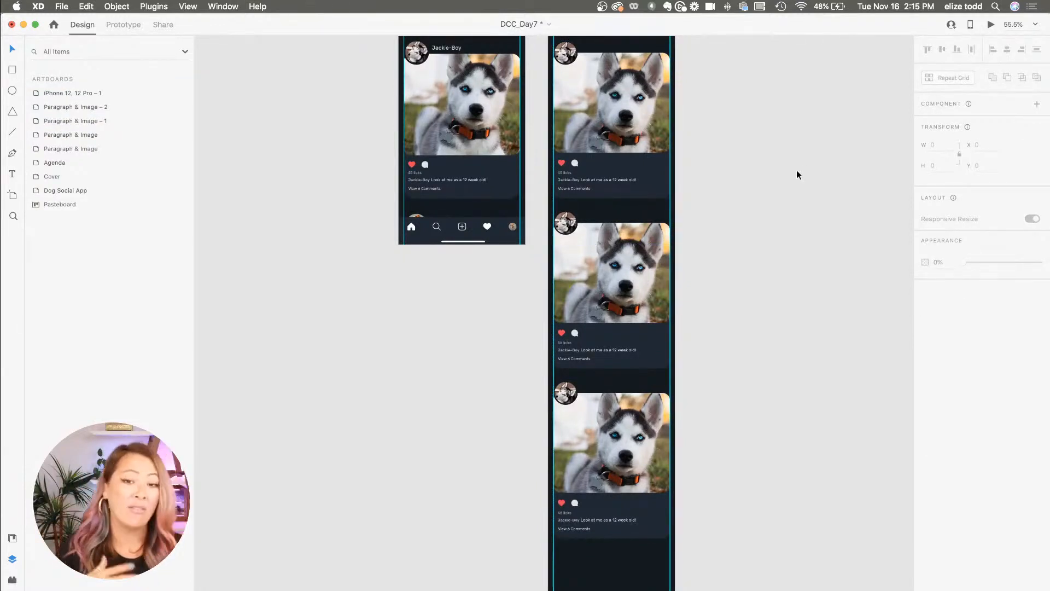
- Switch to Finder and place Cashew.jpg from the Day 7 assets folder into the second card's avatar circle
{"action": "scroll", "coordinate": [717, 218], "scroll_direction": "up", "scroll_amount": 5}
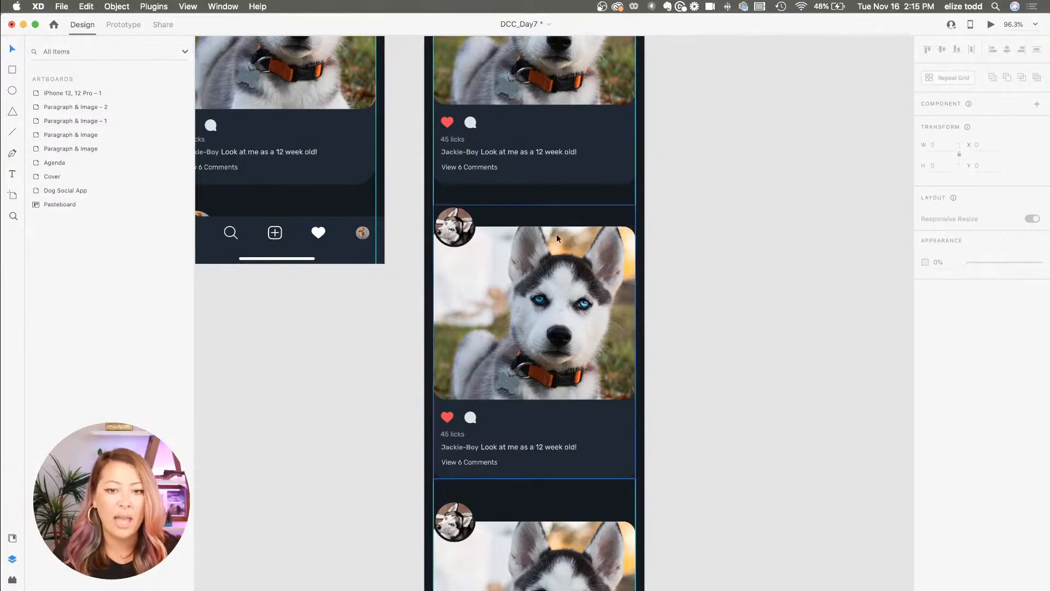
{"action": "scroll", "coordinate": [515, 239], "scroll_direction": "down", "scroll_amount": 2}
{"action": "scroll", "coordinate": [515, 239], "scroll_direction": "up", "scroll_amount": 4}
{"action": "scroll", "coordinate": [516, 239], "scroll_direction": "right", "scroll_amount": 1}
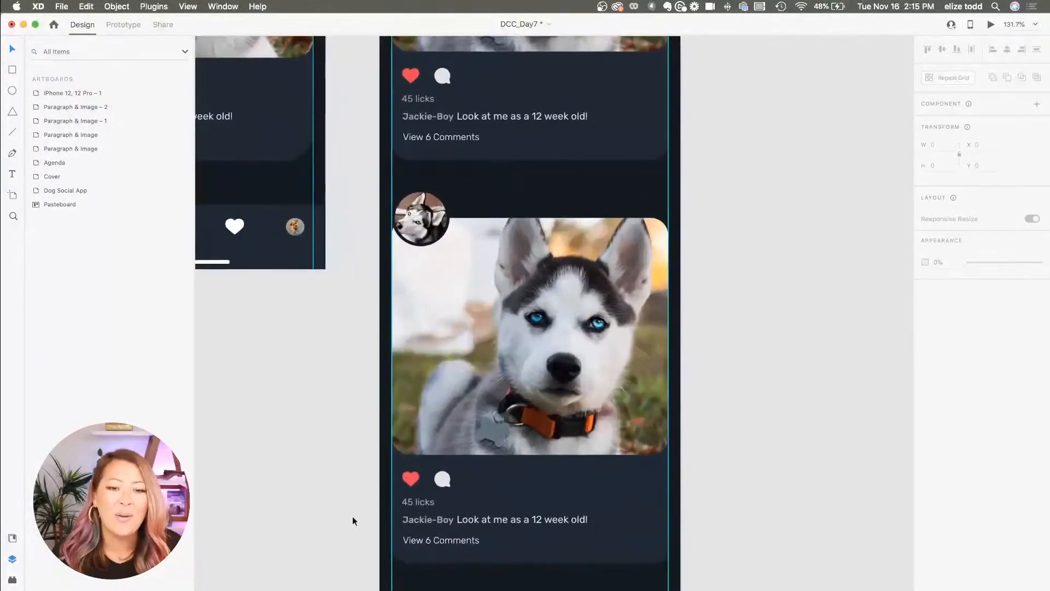
{"action": "key", "text": "super+Tab"}
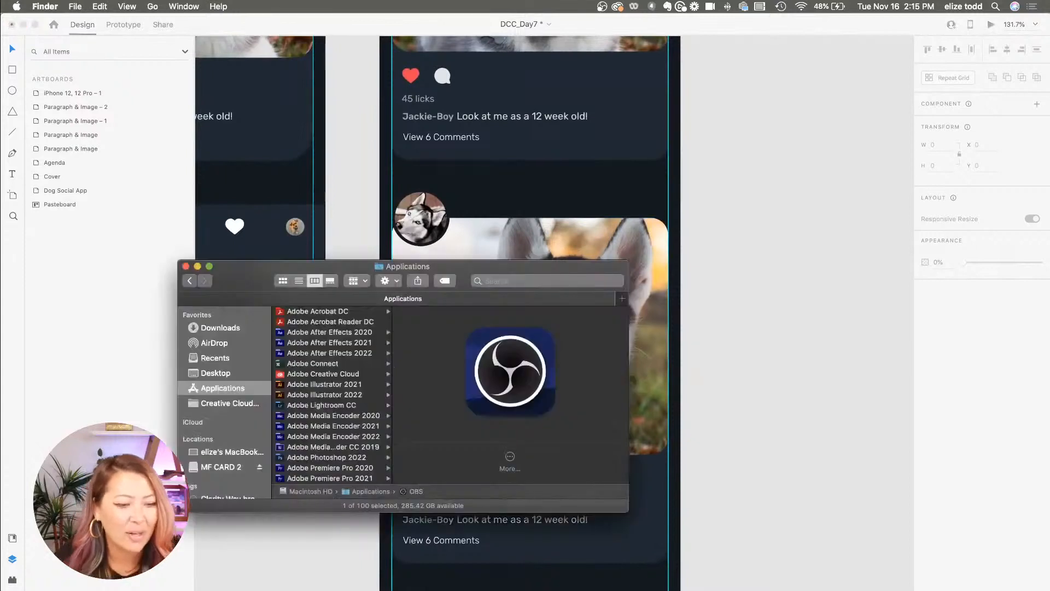
{"action": "key", "text": "super+w"}
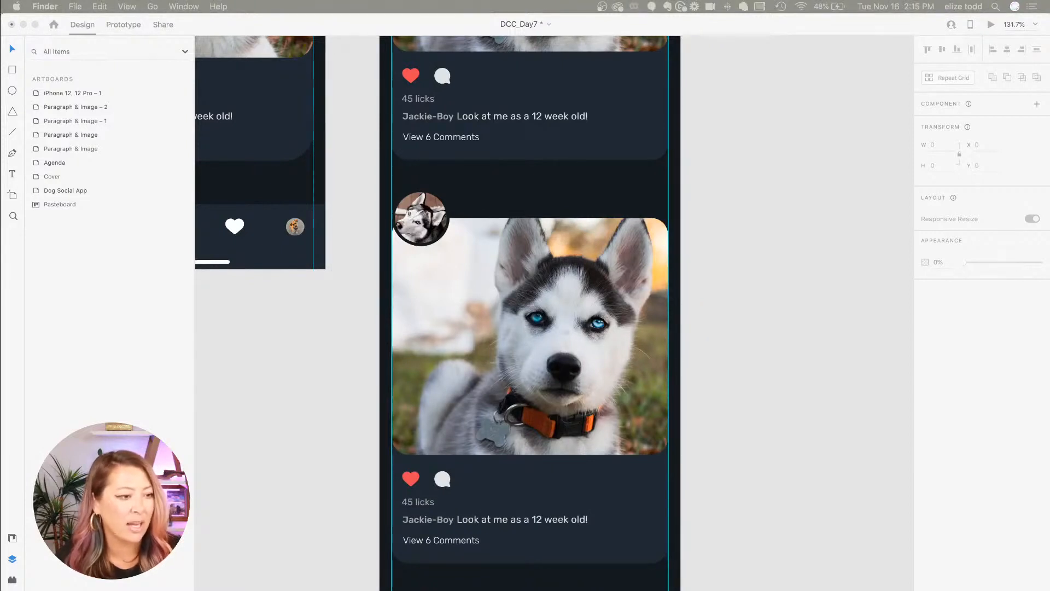
{"action": "left_click_drag", "start_coordinate": [579, 415], "coordinate": [335, 397]}
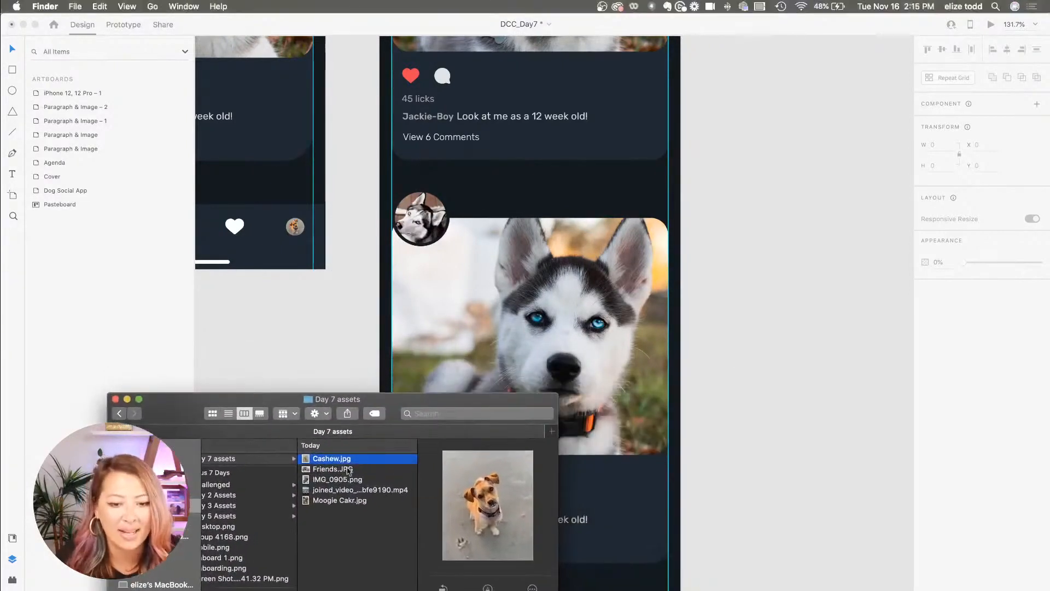
{"action": "left_click_drag", "start_coordinate": [328, 459], "coordinate": [414, 221]}
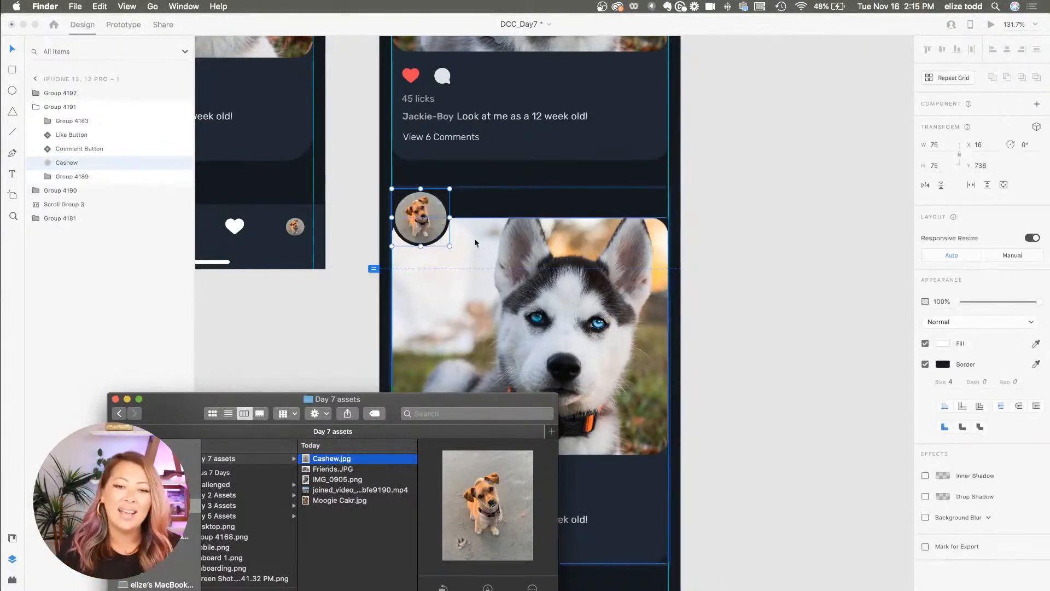
{"action": "left_click", "coordinate": [526, 261]}
- Try to place the joined_video MP4 from the Day 7 assets folder on the second card's photo, and undo it
{"action": "scroll", "coordinate": [526, 262], "scroll_direction": "down", "scroll_amount": 5}
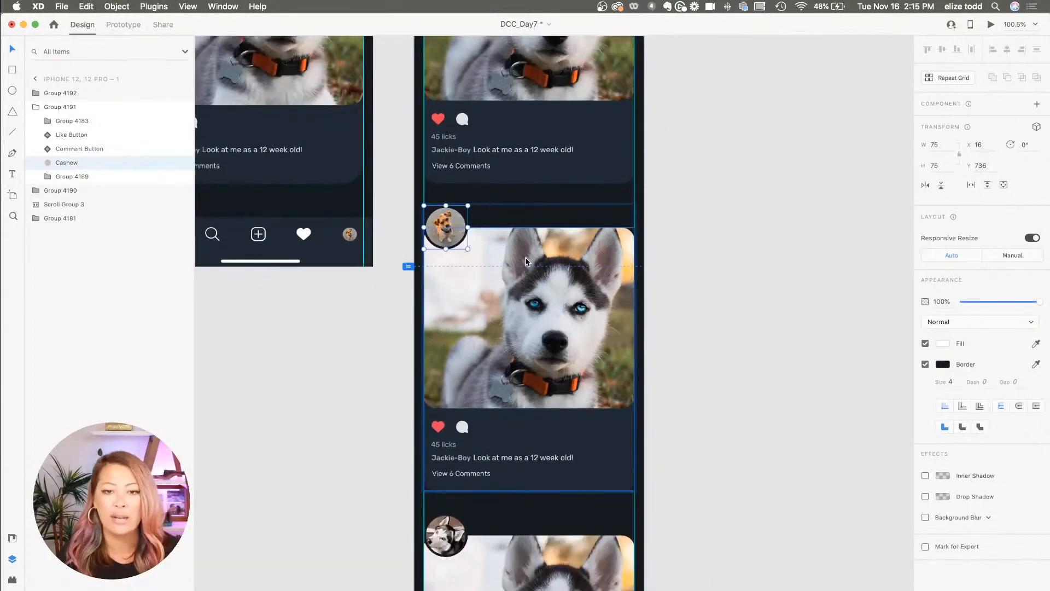
{"action": "key", "text": "super+Tab"}
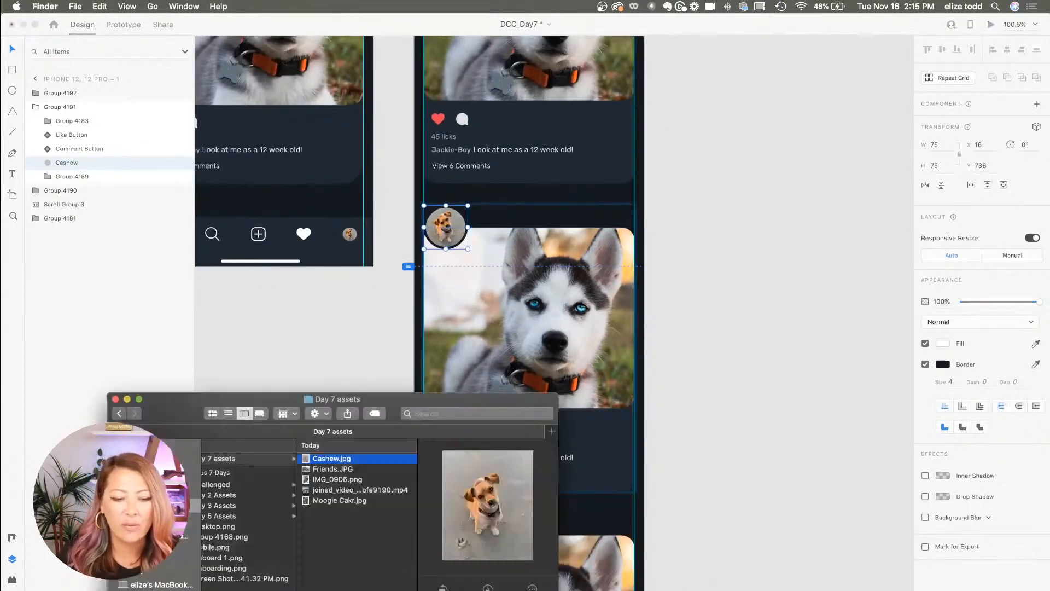
{"action": "left_click", "coordinate": [334, 479]}
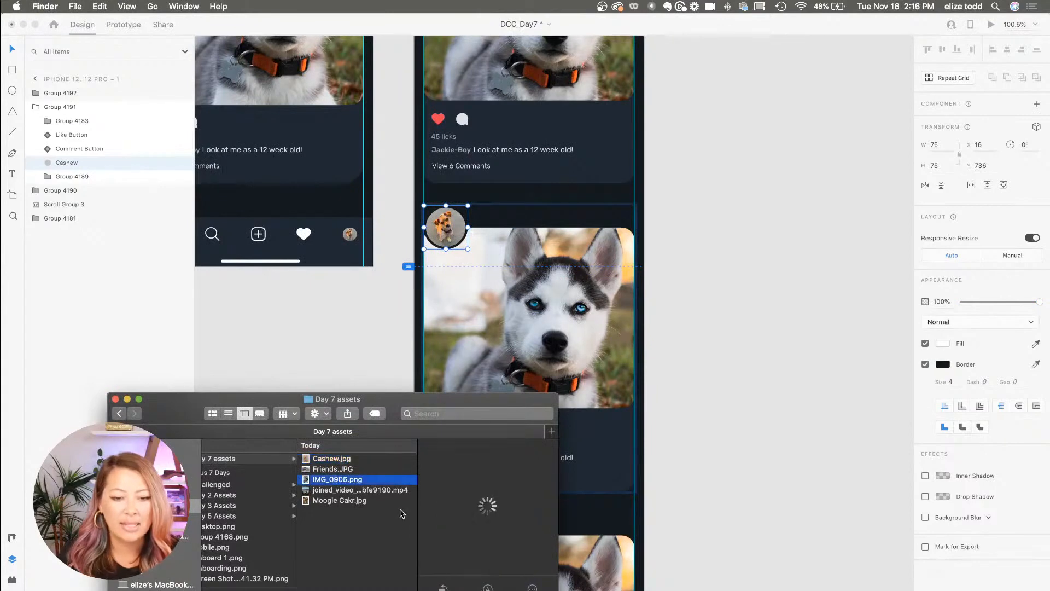
{"action": "left_click_drag", "start_coordinate": [335, 489], "coordinate": [538, 294]}
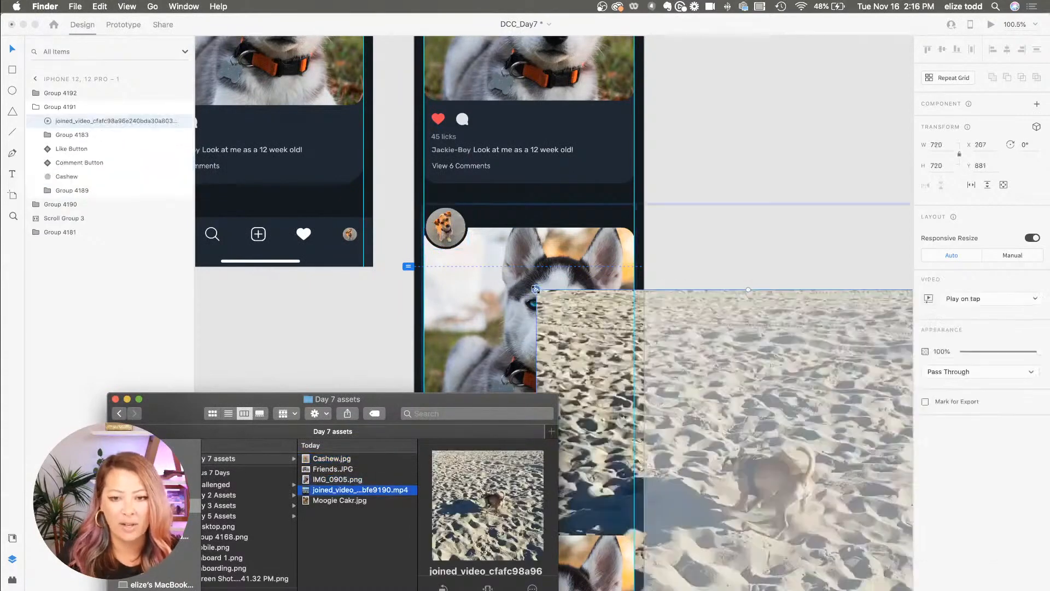
{"action": "scroll", "coordinate": [565, 330], "scroll_direction": "down", "scroll_amount": 3}
{"action": "key", "text": "super+z"}
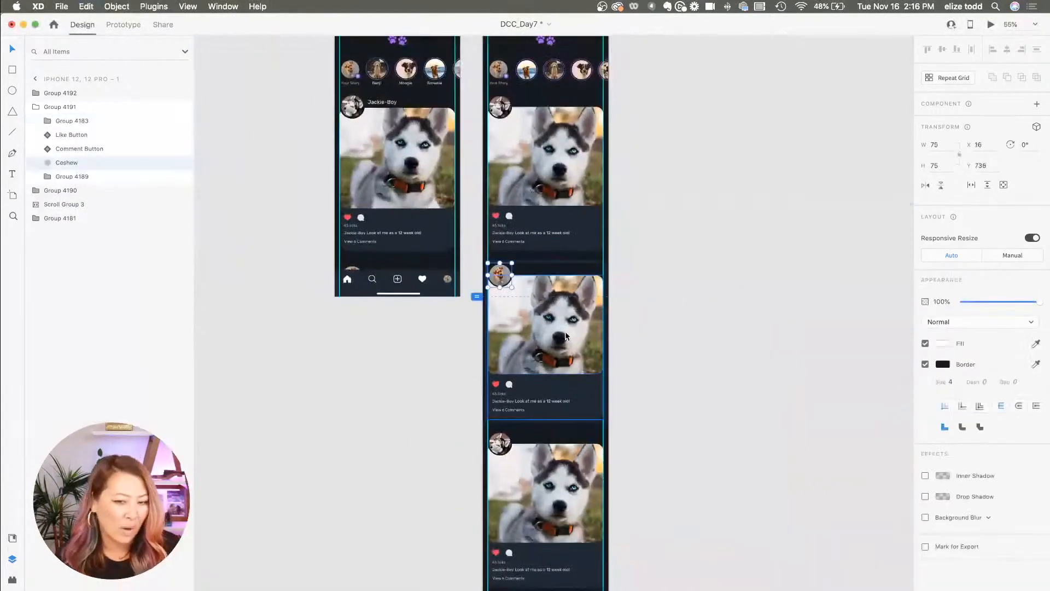
{"action": "key", "text": "Escape"}
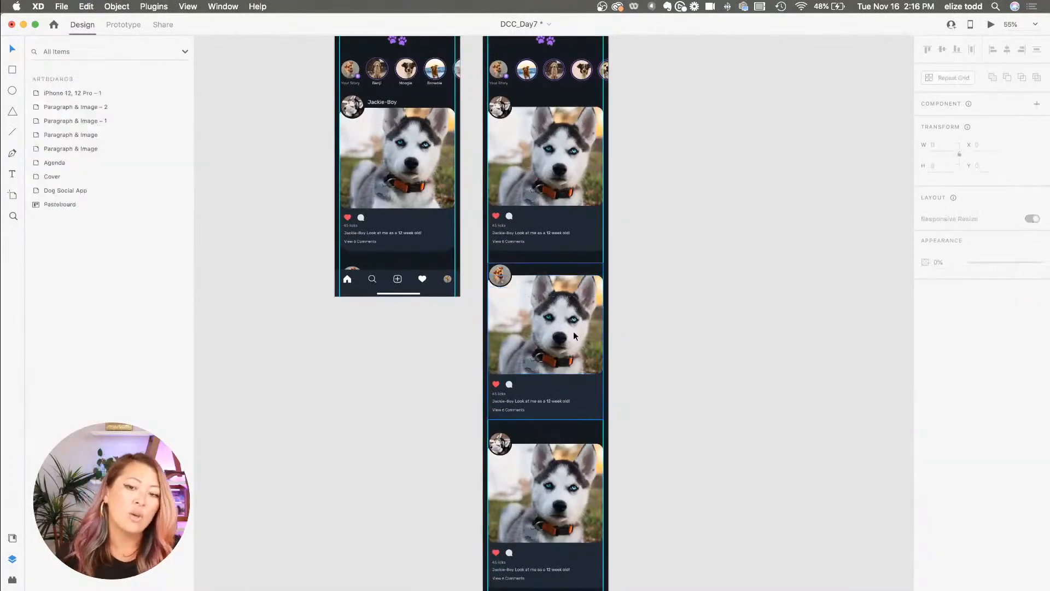
- Delete the puppy photo rectangle from the second post card
{"action": "scroll", "coordinate": [573, 331], "scroll_direction": "up", "scroll_amount": 6}
{"action": "left_click", "coordinate": [527, 330], "text": "super"}
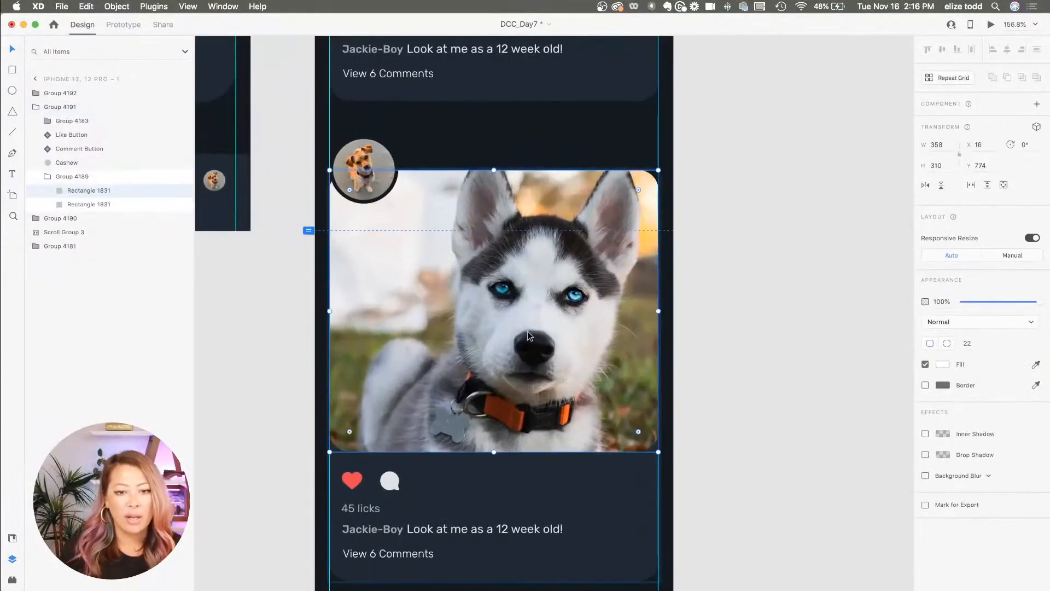
{"action": "key", "text": "Delete"}
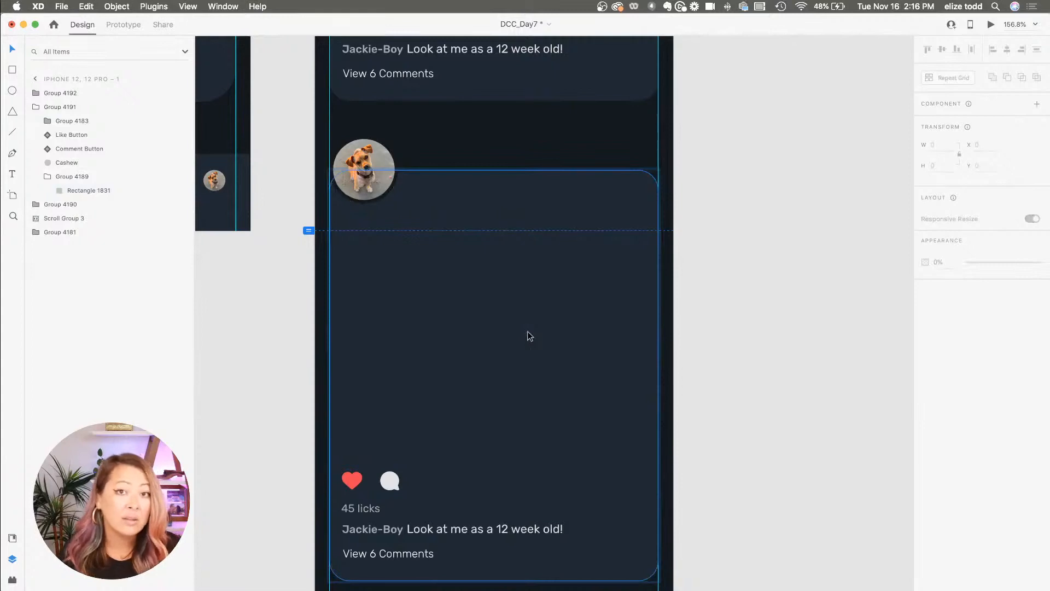
- Duplicate the second post card's background rectangle and shorten the copy from below to a height of 244
{"action": "scroll", "coordinate": [527, 335], "scroll_direction": "down", "scroll_amount": 5}
{"action": "left_click", "coordinate": [508, 271], "text": "super"}
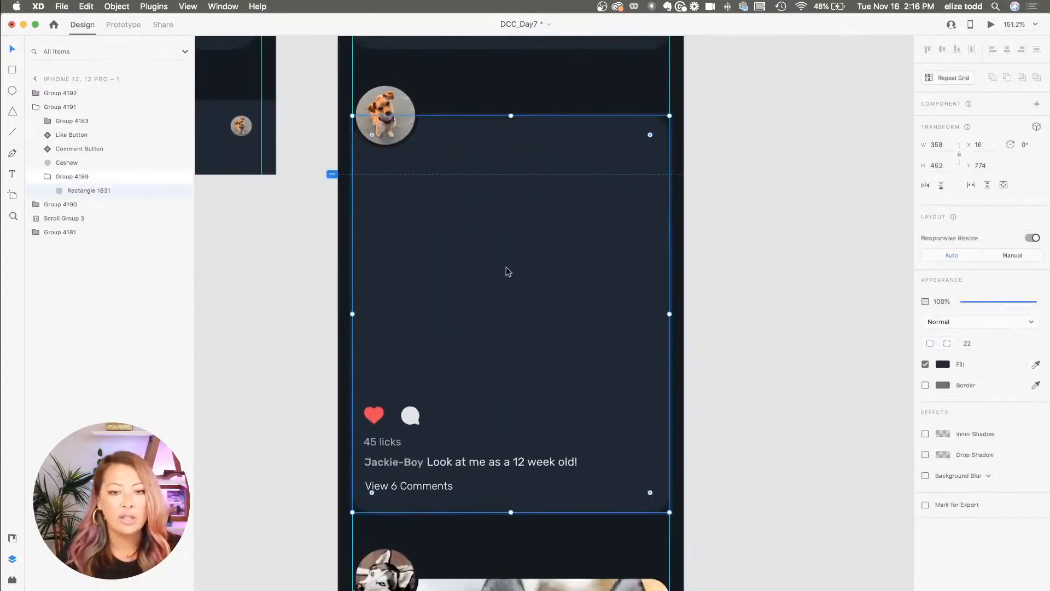
{"action": "key", "text": "super+d"}
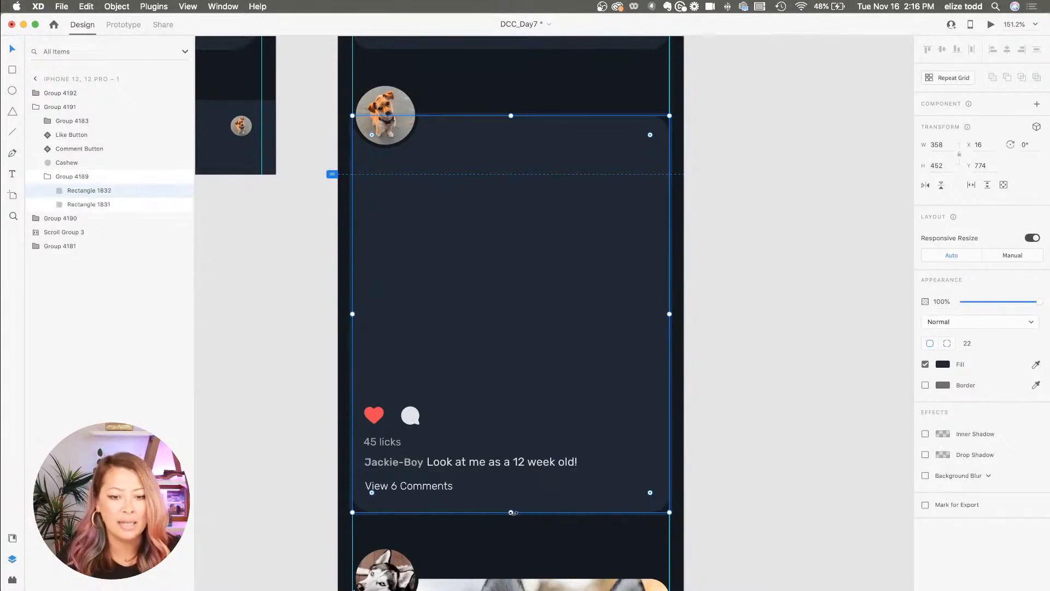
{"action": "left_click_drag", "start_coordinate": [510, 512], "coordinate": [494, 328]}
- Switch to Finder and place the joined_video MP4 from the Day 7 assets folder into the shortened rectangle, returning to XD
{"action": "scroll", "coordinate": [494, 328], "scroll_direction": "down", "scroll_amount": 5}
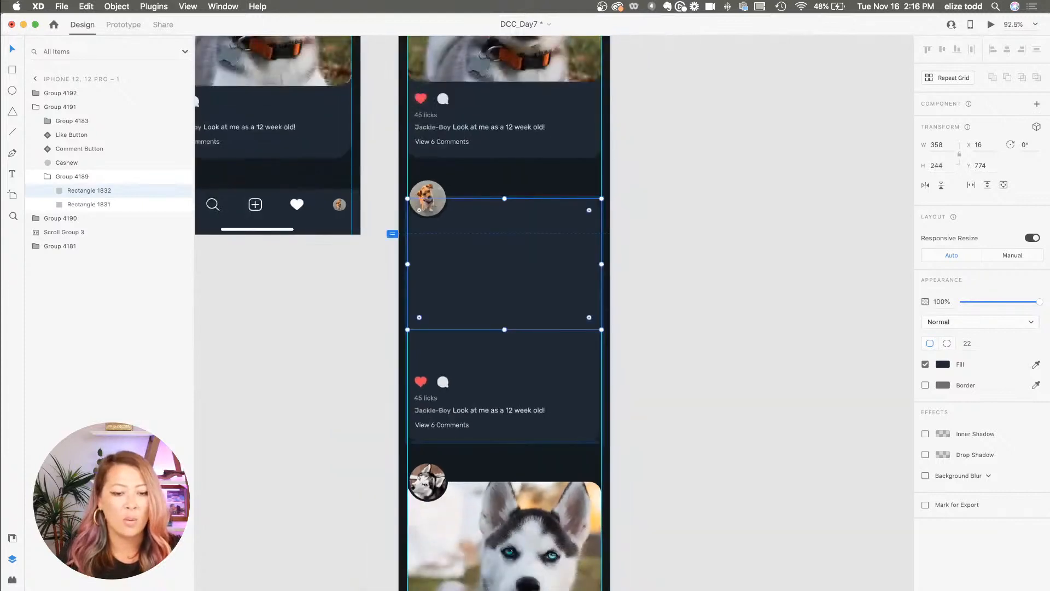
{"action": "key", "text": "super+Tab"}
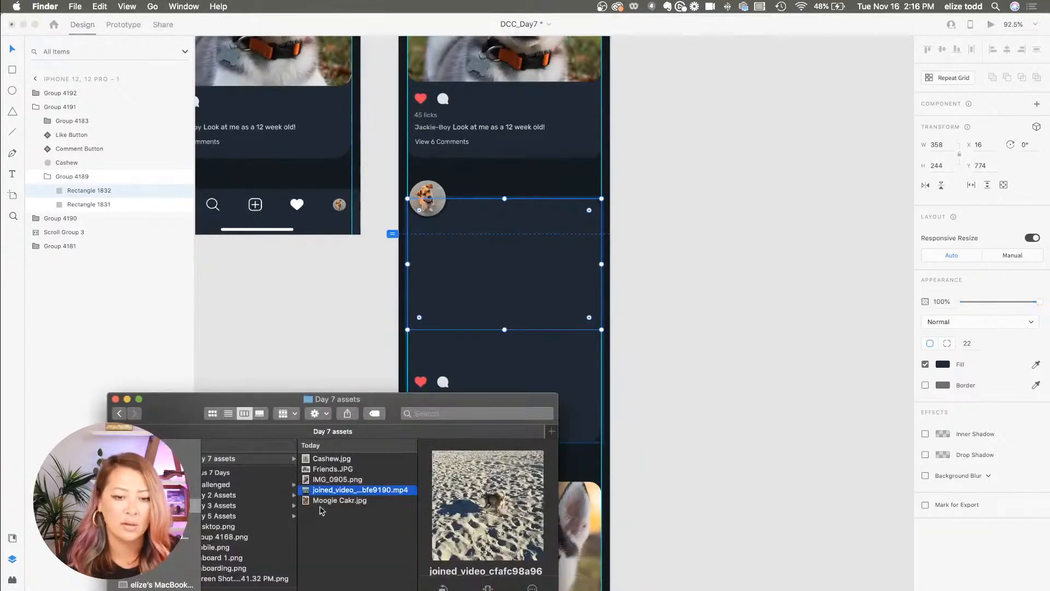
{"action": "left_click_drag", "start_coordinate": [320, 490], "coordinate": [439, 294]}
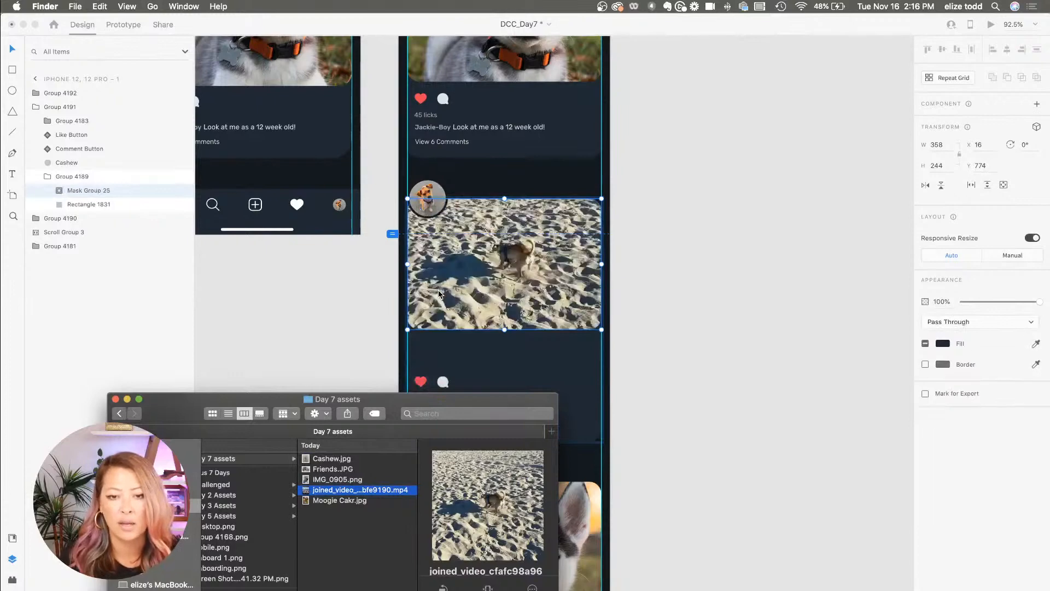
{"action": "left_click", "coordinate": [511, 312]}
- Check the first card's photo height and set the second card's video mask rectangle to the same height, 310
{"action": "scroll", "coordinate": [506, 306], "scroll_direction": "up", "scroll_amount": 5}
{"action": "scroll", "coordinate": [520, 164], "scroll_direction": "up", "scroll_amount": 2}
{"action": "left_click", "coordinate": [527, 227]}
{"action": "scroll", "coordinate": [527, 227], "scroll_direction": "up", "scroll_amount": 5}
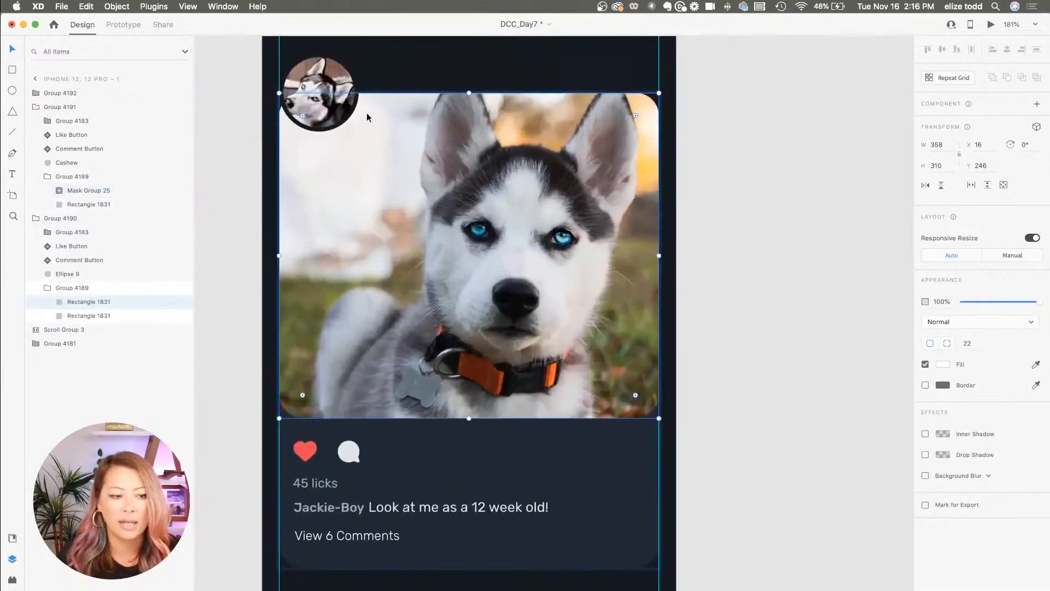
{"action": "scroll", "coordinate": [416, 281], "scroll_direction": "up", "scroll_amount": 2}
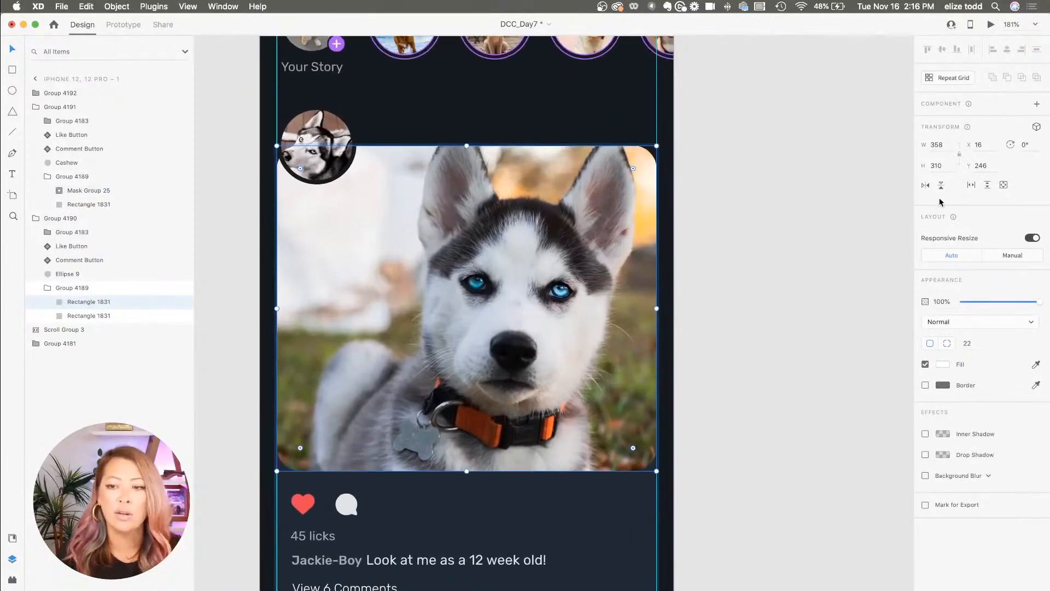
{"action": "scroll", "coordinate": [666, 230], "scroll_direction": "down", "scroll_amount": 2}
{"action": "scroll", "coordinate": [665, 227], "scroll_direction": "down", "scroll_amount": 3}
{"action": "scroll", "coordinate": [663, 226], "scroll_direction": "down", "scroll_amount": 1}
{"action": "double_click", "coordinate": [529, 383]}
{"action": "left_click", "coordinate": [945, 165]}
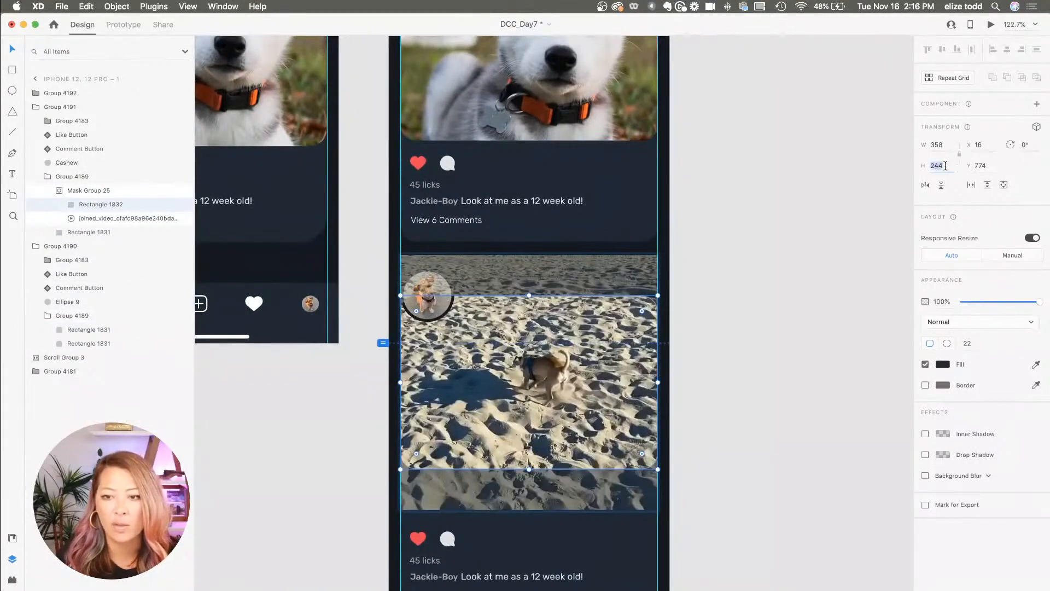
{"action": "type", "text": "300"}
{"action": "key", "text": "Return"}
{"action": "left_click", "coordinate": [705, 335]}
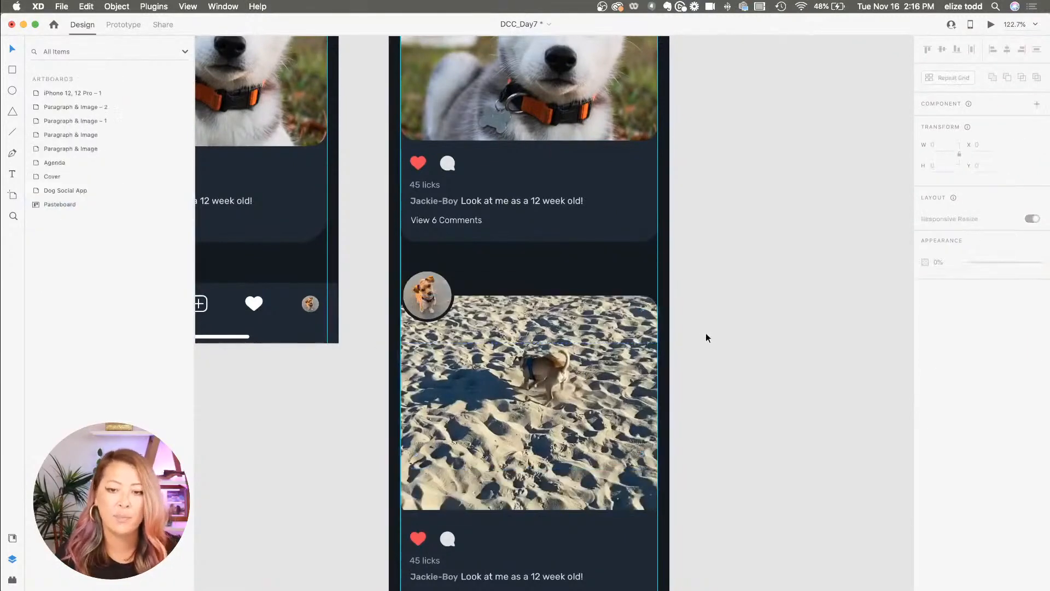
- Move the video down inside its mask to Y 726 so it covers the mask's lower edge
{"action": "double_click", "coordinate": [527, 426]}
{"action": "left_click", "coordinate": [526, 426]}
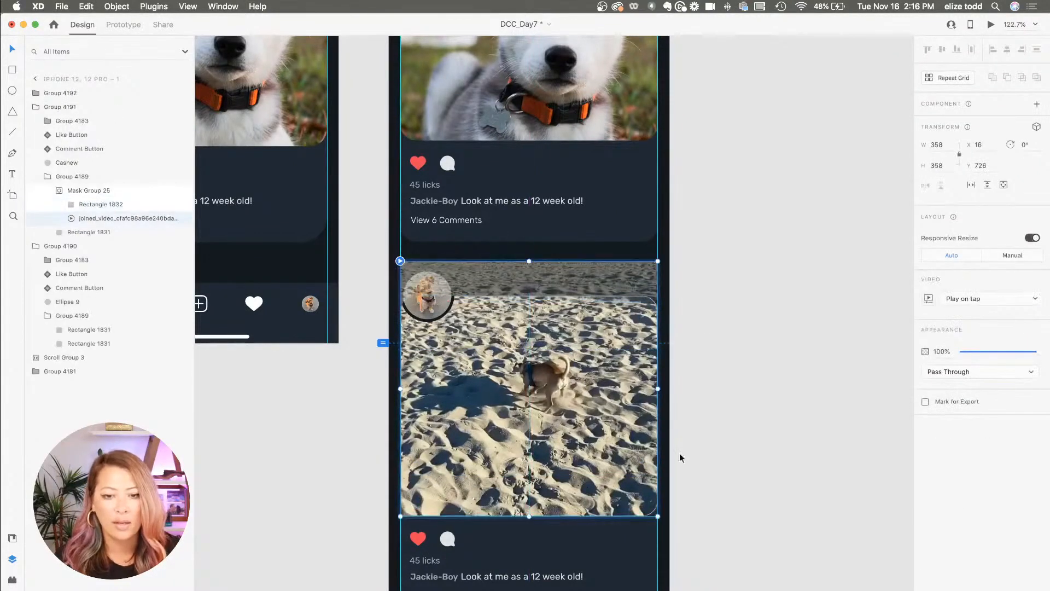
{"action": "key", "text": "Escape"}
- Examine the mask rectangle and video layers inside the second card, and the video's playback options
{"action": "left_click", "coordinate": [604, 454]}
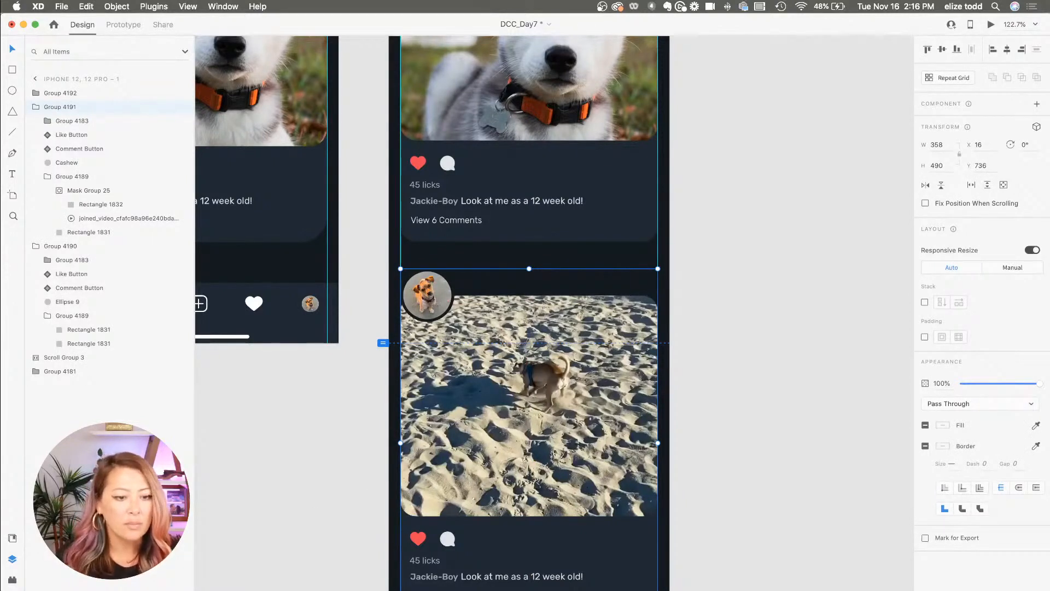
{"action": "double_click", "coordinate": [494, 377]}
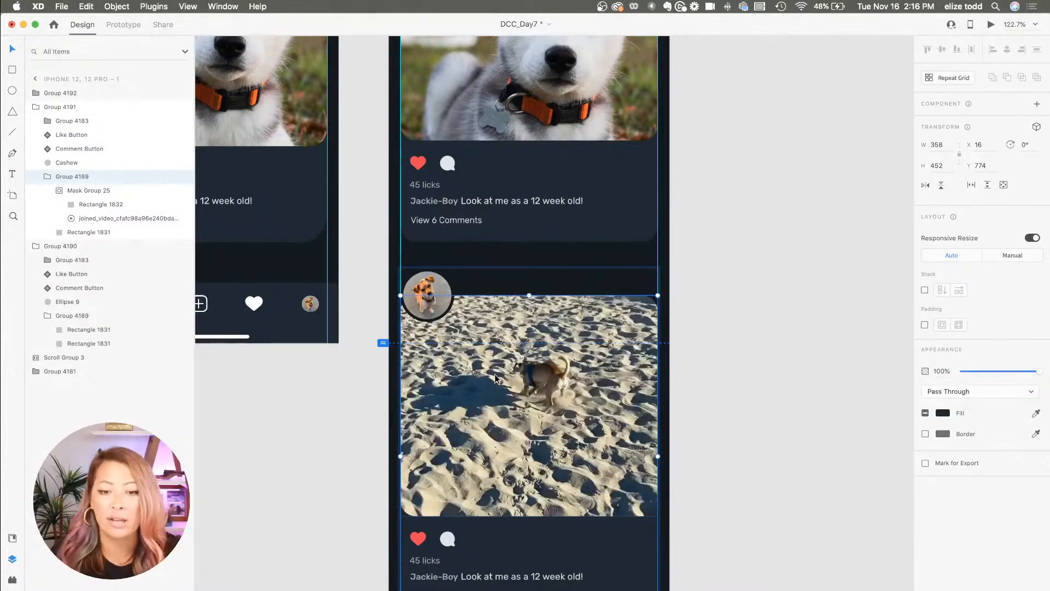
{"action": "double_click", "coordinate": [494, 378]}
{"action": "double_click", "coordinate": [495, 377]}
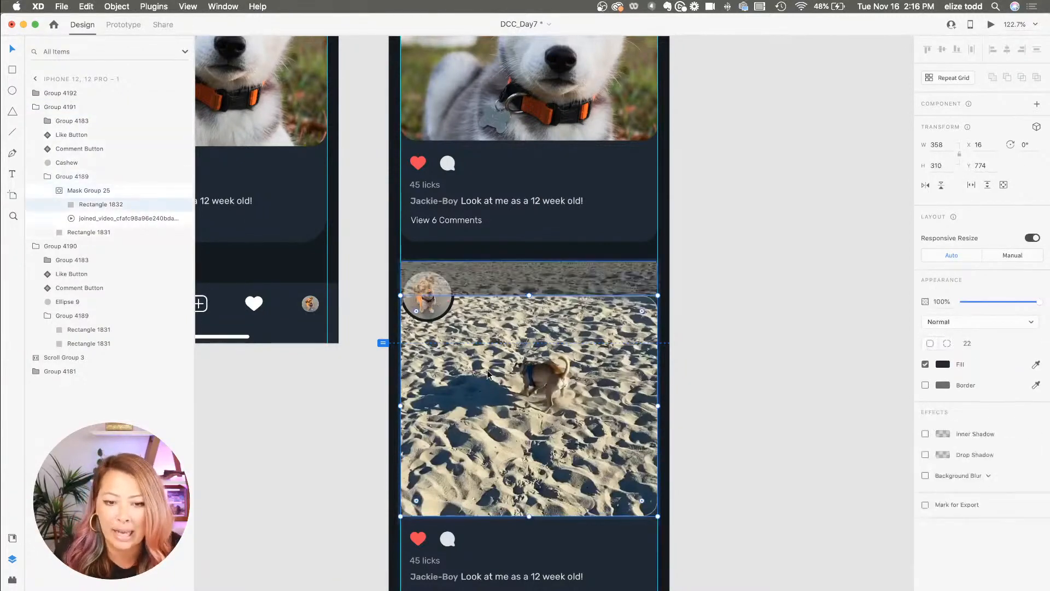
{"action": "left_click", "coordinate": [104, 218]}
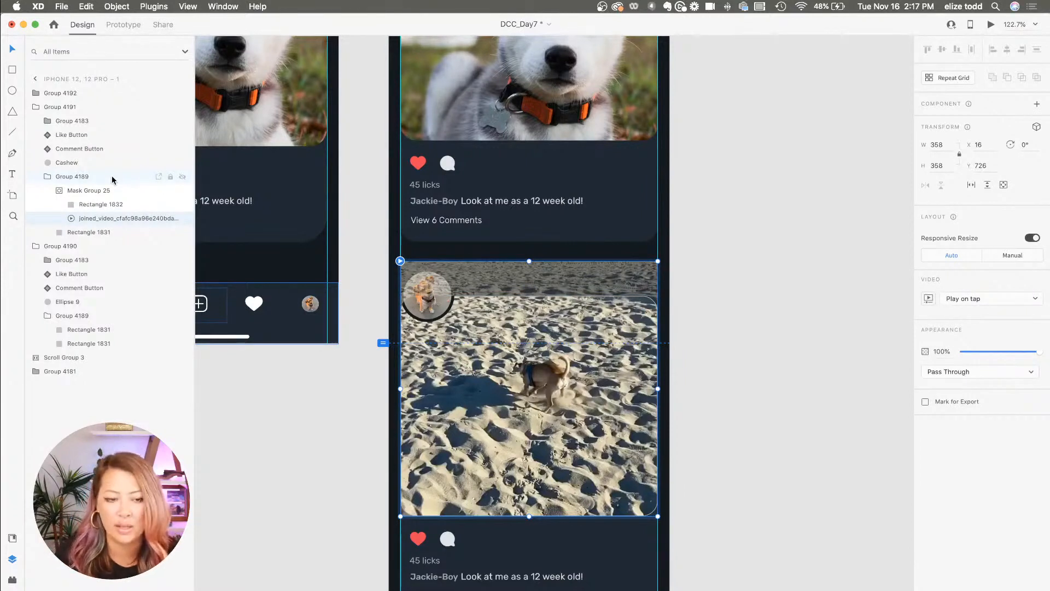
{"action": "left_click", "coordinate": [104, 205]}
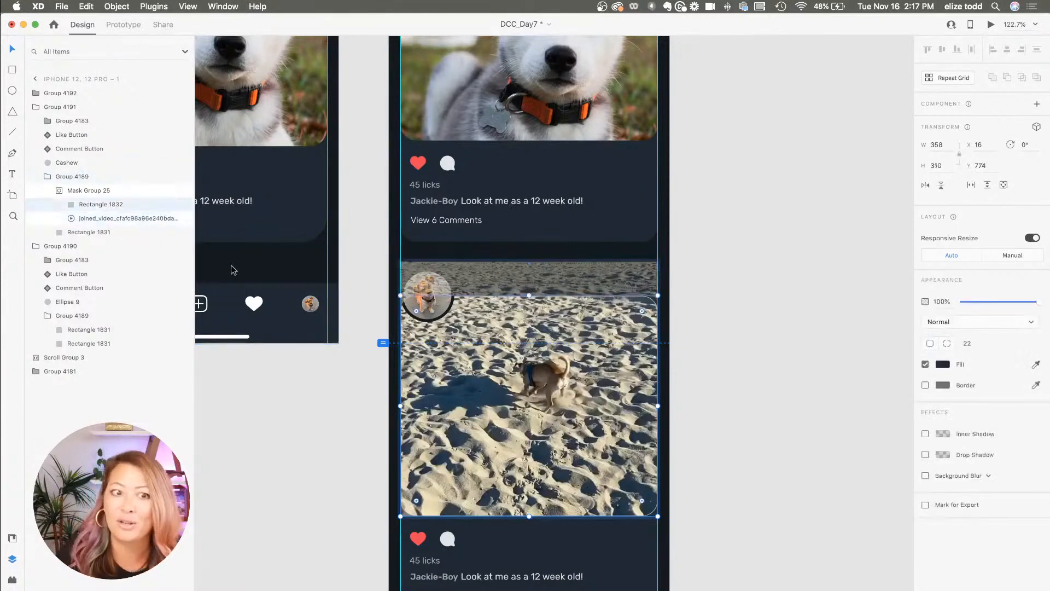
{"action": "left_click", "coordinate": [91, 219]}
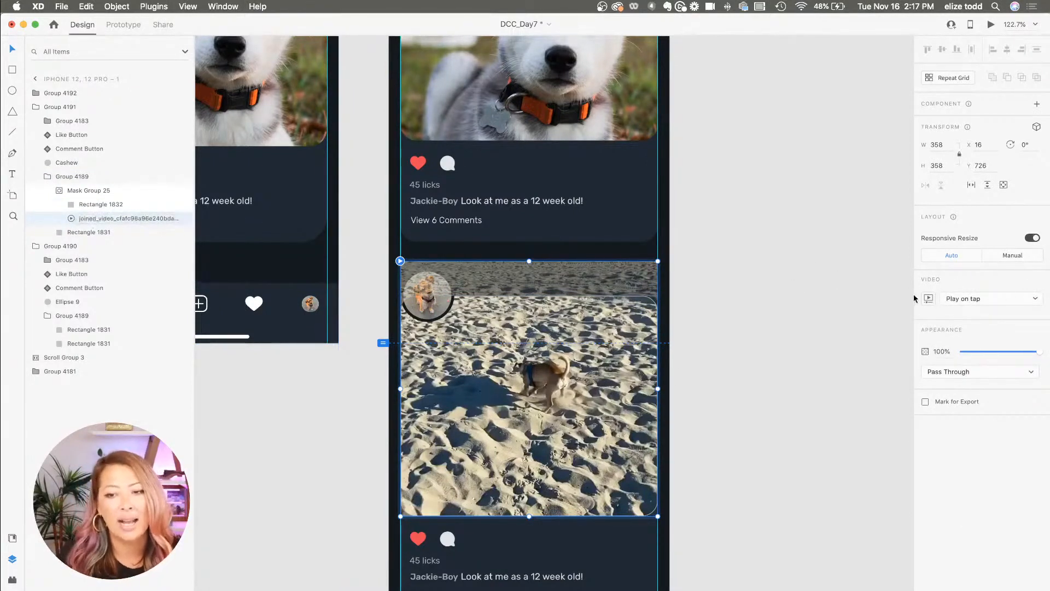
{"action": "left_click", "coordinate": [979, 301]}
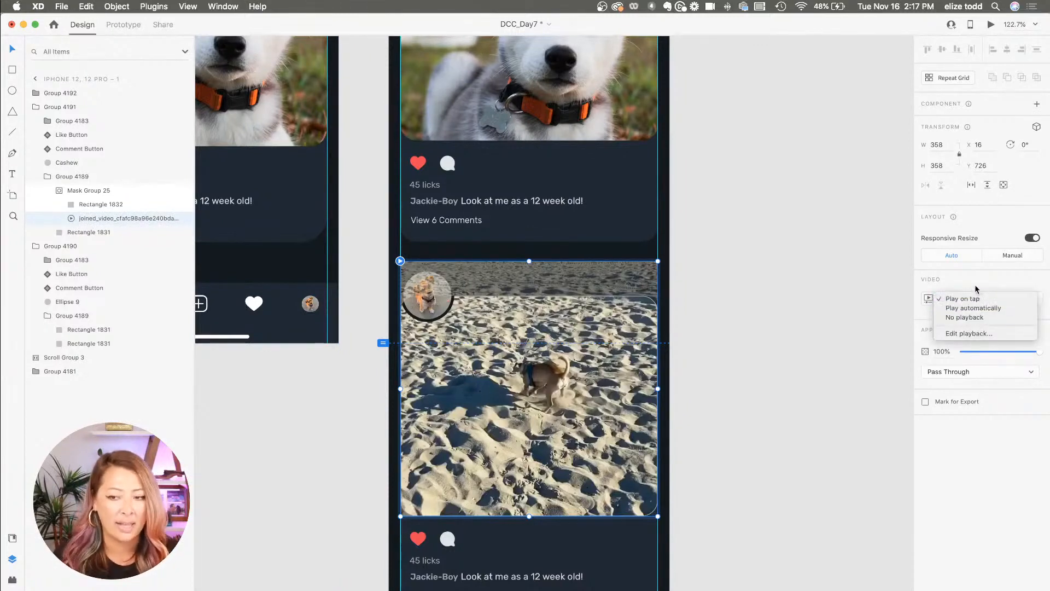
{"action": "left_click", "coordinate": [977, 287]}
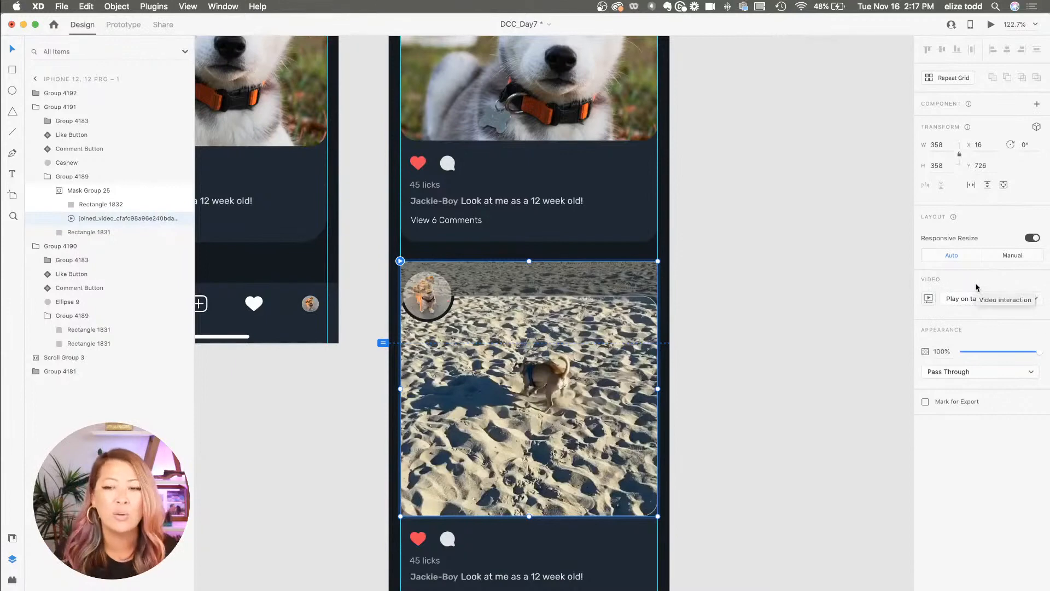
{"action": "left_click", "coordinate": [776, 293]}
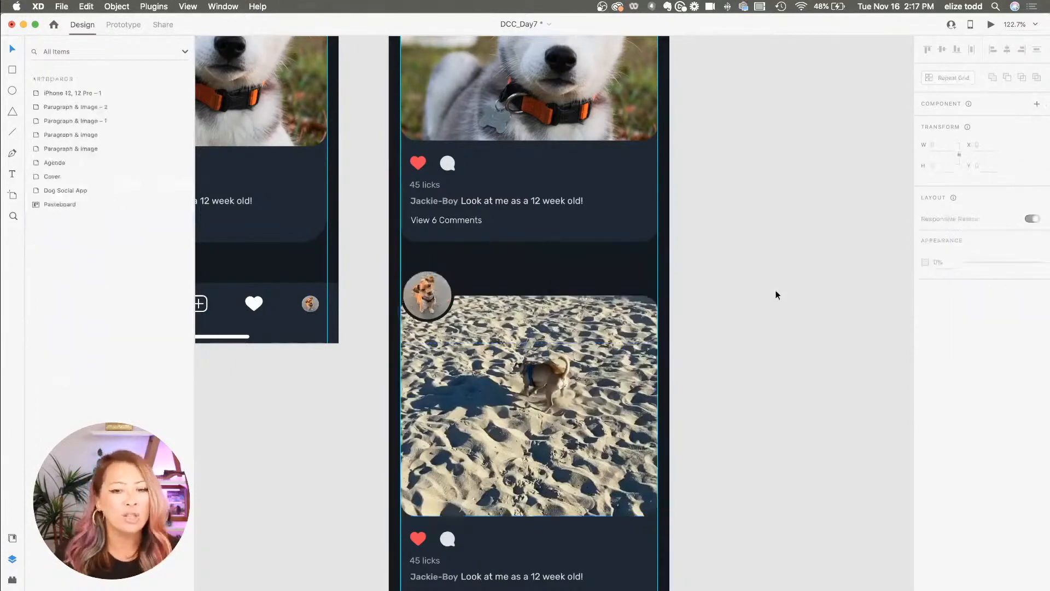
- Place IMG_0905.png from the Day 7 assets into the third card's avatar circle and Friends.JPG into its photo rectangle
{"action": "scroll", "coordinate": [776, 293], "scroll_direction": "down", "scroll_amount": 3}
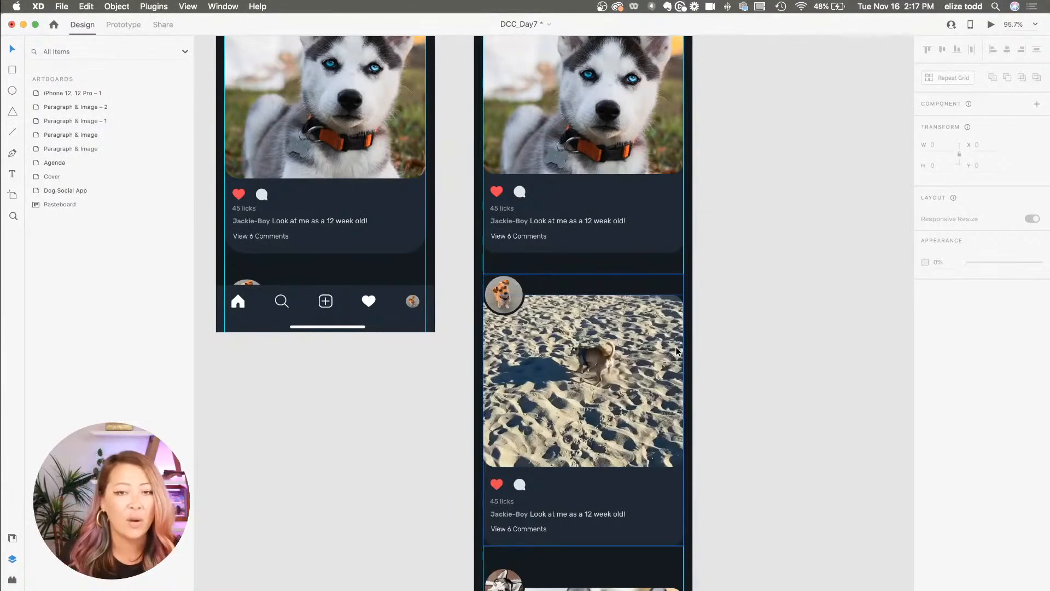
{"action": "scroll", "coordinate": [662, 317], "scroll_direction": "down", "scroll_amount": 2}
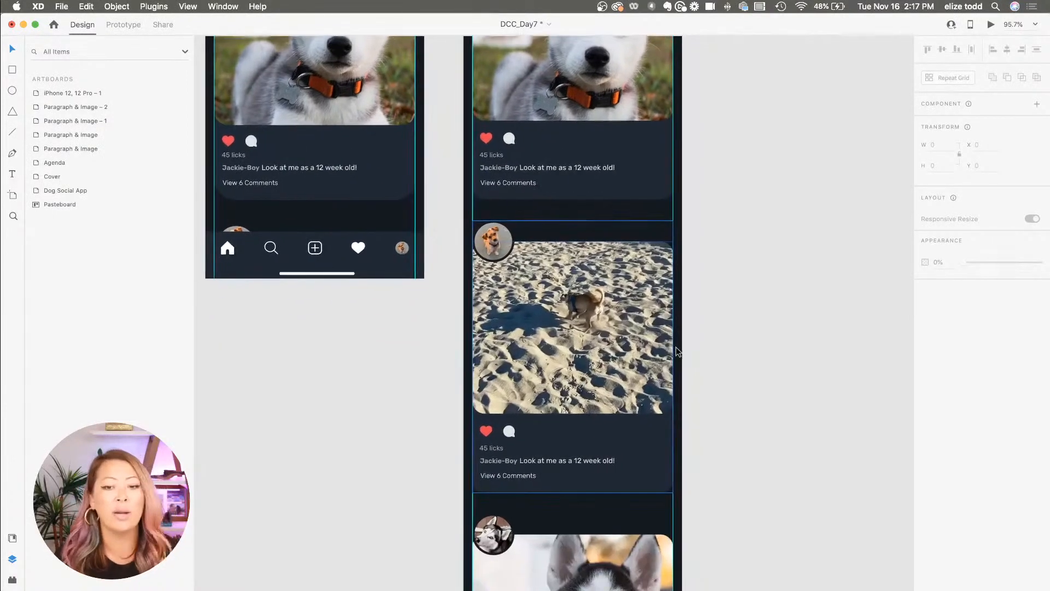
{"action": "scroll", "coordinate": [604, 312], "scroll_direction": "down", "scroll_amount": 2}
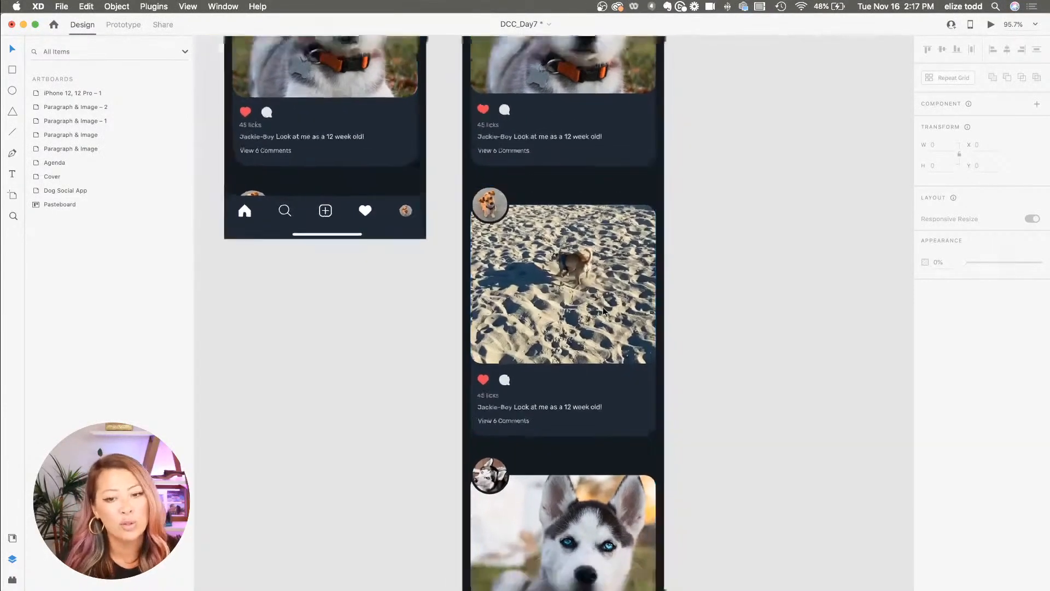
{"action": "scroll", "coordinate": [603, 307], "scroll_direction": "up", "scroll_amount": 4}
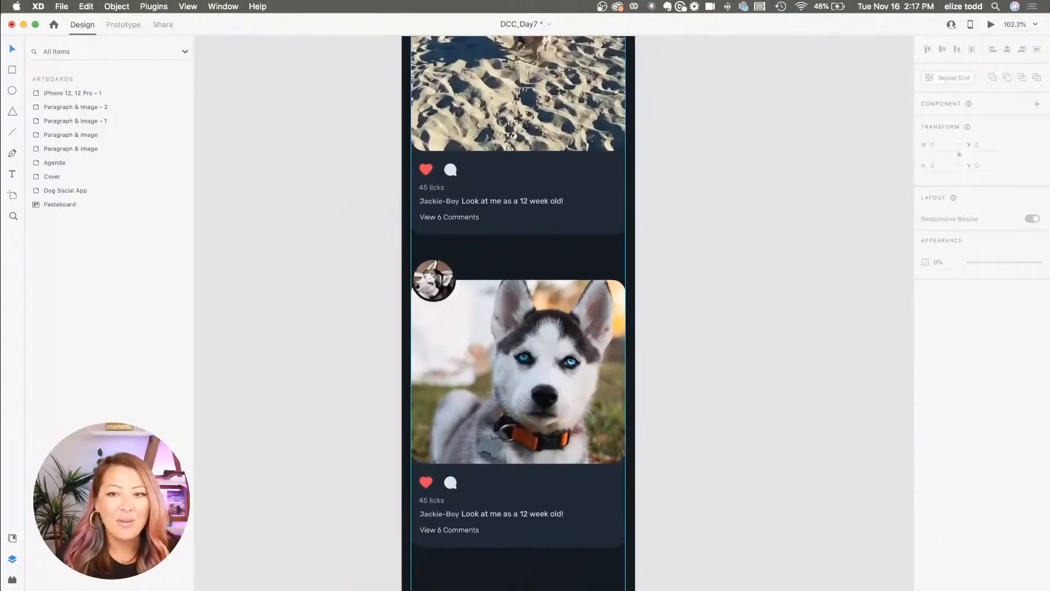
{"action": "key", "text": "super+Tab"}
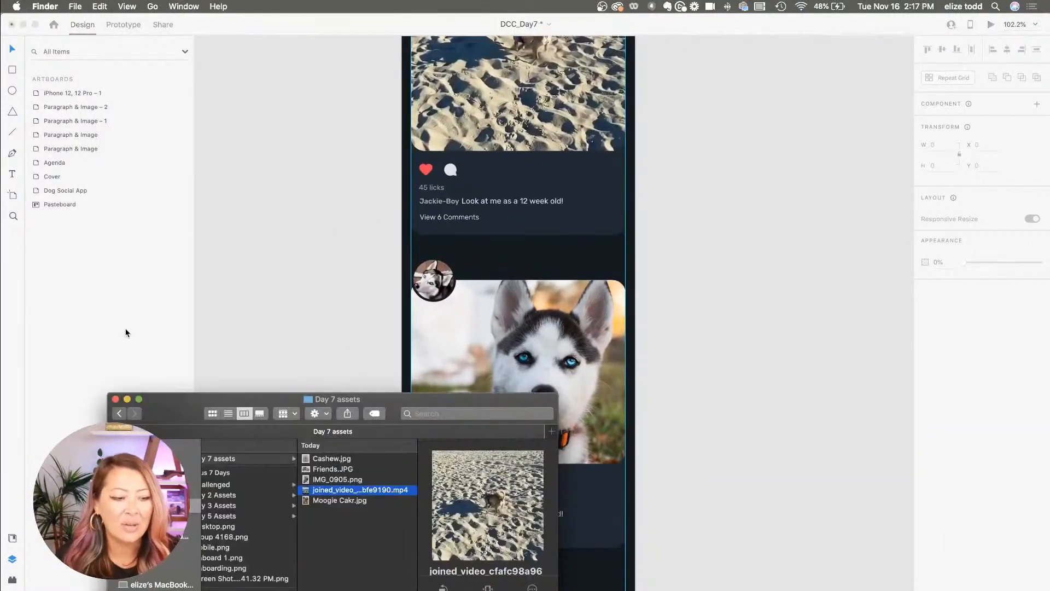
{"action": "key", "text": "super+m"}
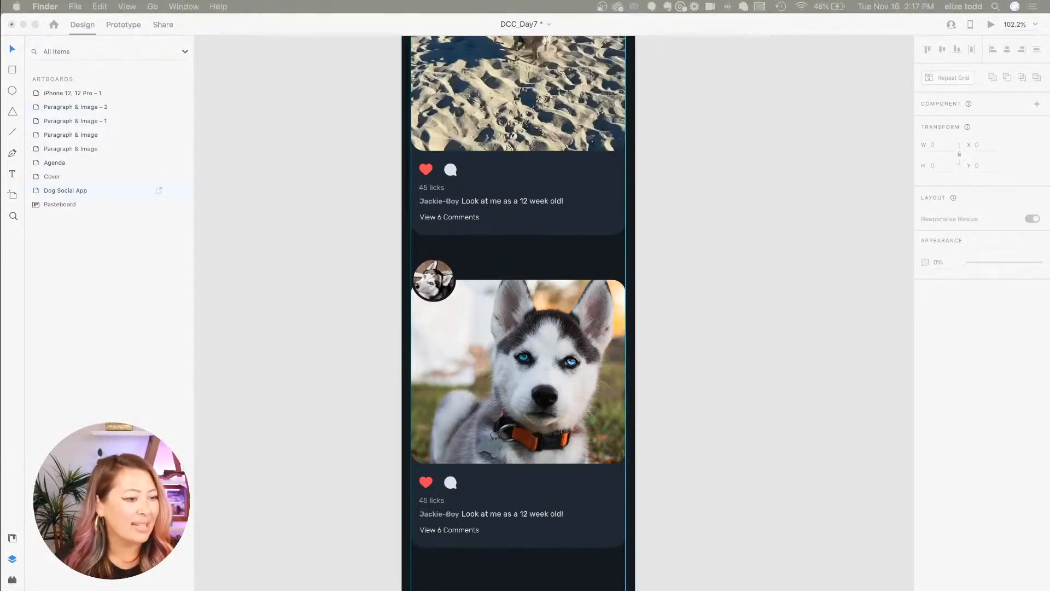
{"action": "left_click_drag", "start_coordinate": [125, 580], "coordinate": [442, 278]}
{"action": "scroll", "coordinate": [441, 275], "scroll_direction": "up", "scroll_amount": 8}
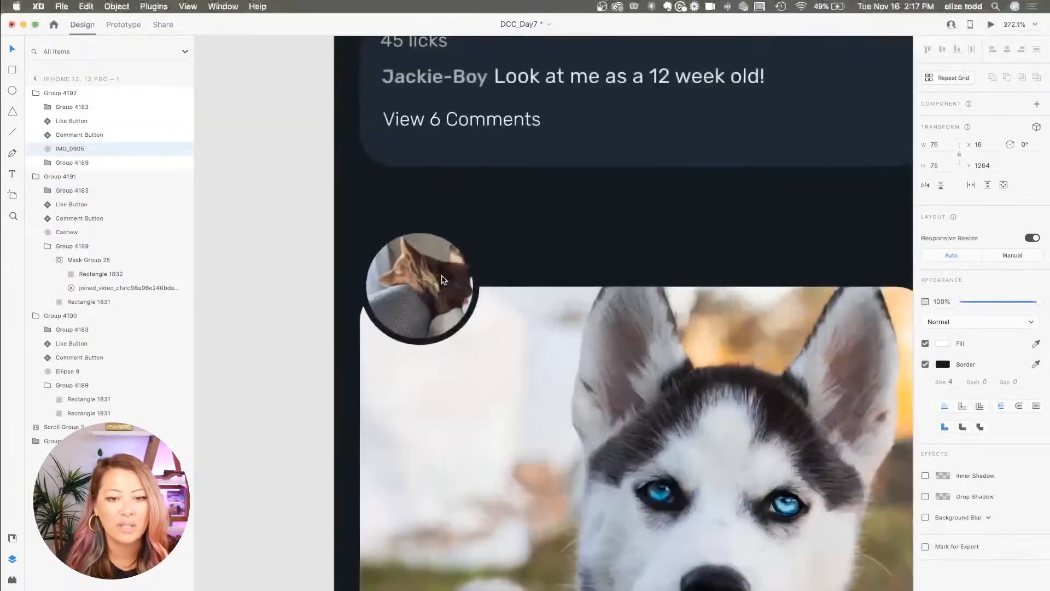
{"action": "scroll", "coordinate": [441, 276], "scroll_direction": "down", "scroll_amount": 4}
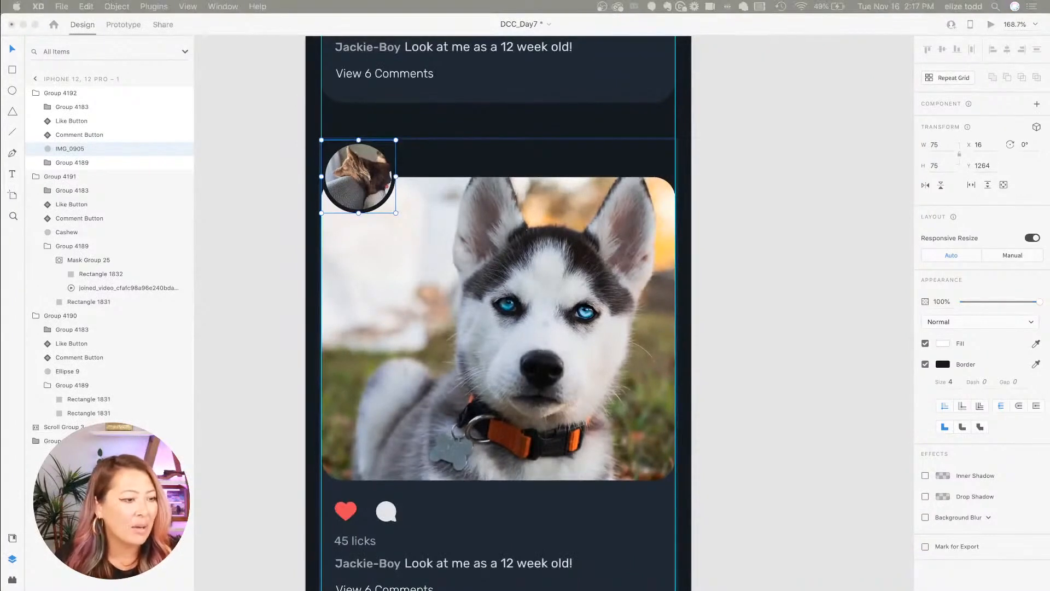
{"action": "left_click_drag", "start_coordinate": [126, 580], "coordinate": [445, 323]}
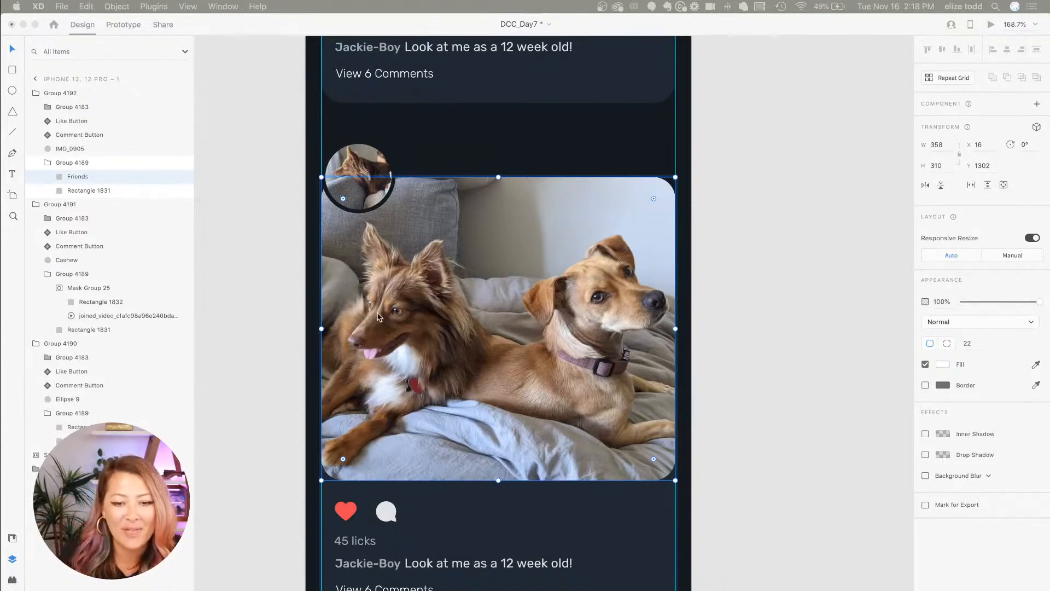
- Select the story circles row and all three post cards on the iPhone 12 artboard and group them
{"action": "scroll", "coordinate": [513, 320], "scroll_direction": "down", "scroll_amount": 3}
{"action": "scroll", "coordinate": [688, 346], "scroll_direction": "down", "scroll_amount": 3}
{"action": "scroll", "coordinate": [655, 441], "scroll_direction": "up", "scroll_amount": 3}
{"action": "scroll", "coordinate": [655, 441], "scroll_direction": "down", "scroll_amount": 3}
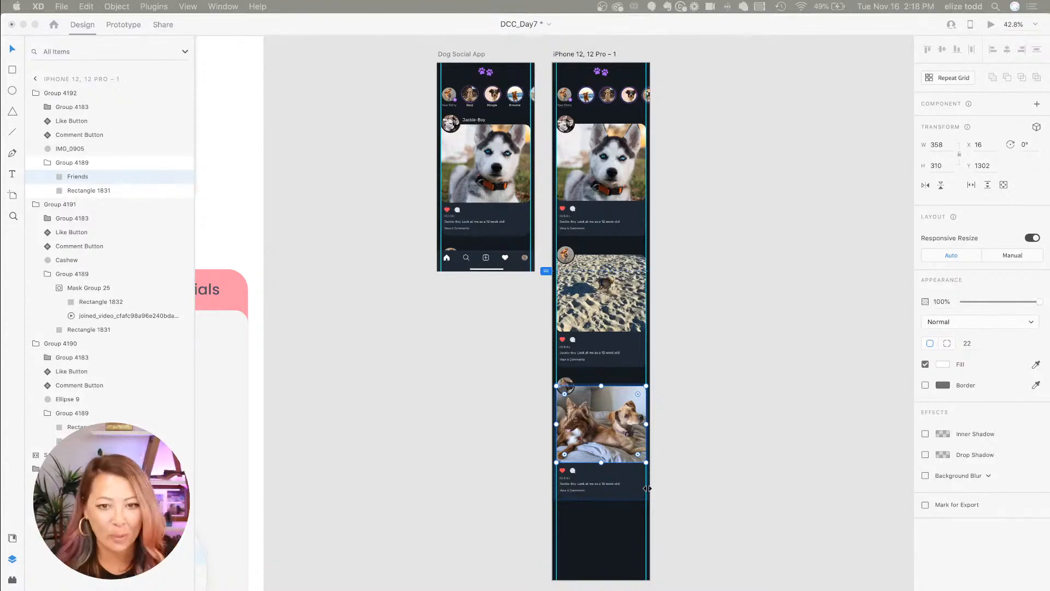
{"action": "left_click", "coordinate": [694, 518]}
{"action": "key", "text": "super+z"}
{"action": "left_click_drag", "start_coordinate": [701, 507], "coordinate": [553, 112]}
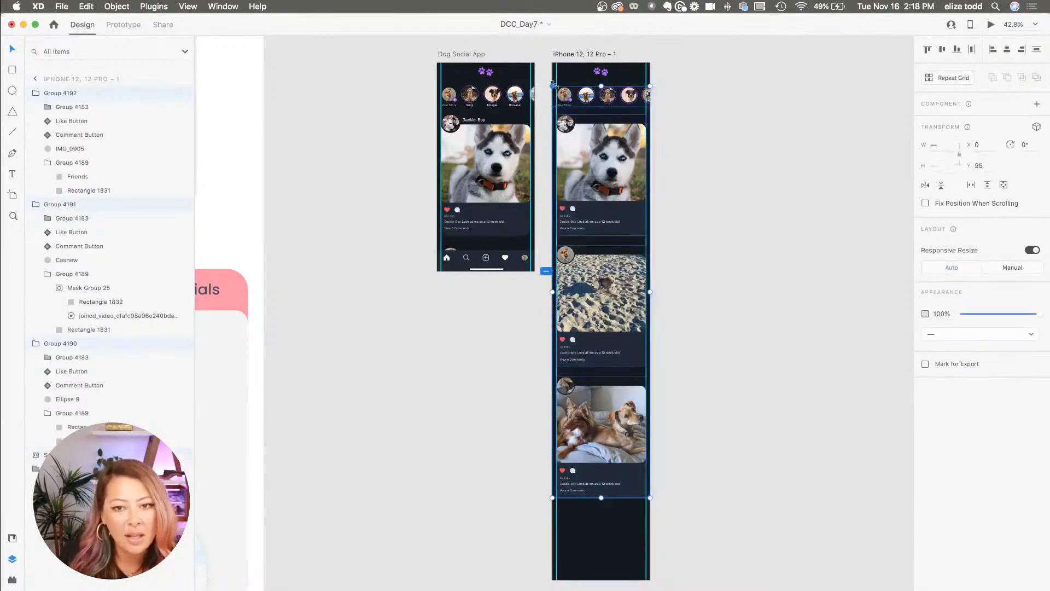
{"action": "scroll", "coordinate": [554, 84], "scroll_direction": "up", "scroll_amount": 5}
{"action": "left_click", "coordinate": [567, 124]}
{"action": "scroll", "coordinate": [726, 123], "scroll_direction": "down", "scroll_amount": 4}
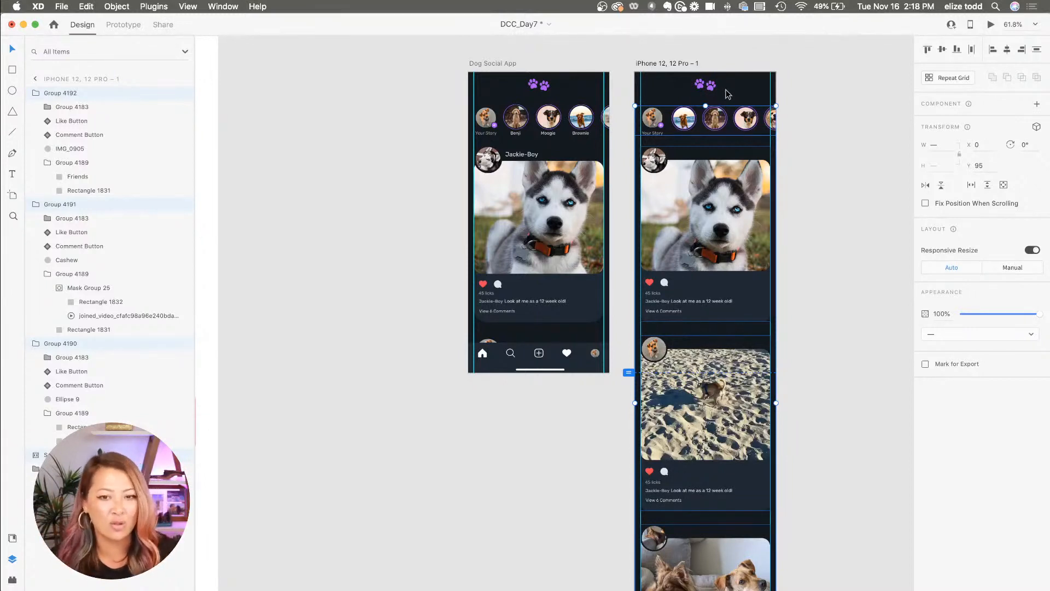
{"action": "right_click", "coordinate": [711, 207]}
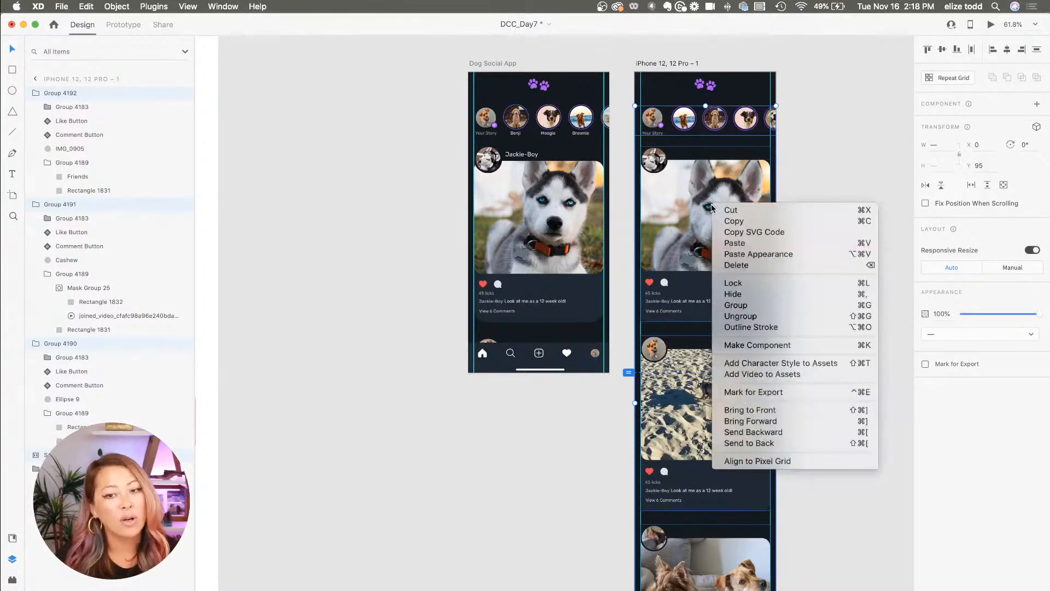
{"action": "left_click", "coordinate": [759, 305]}
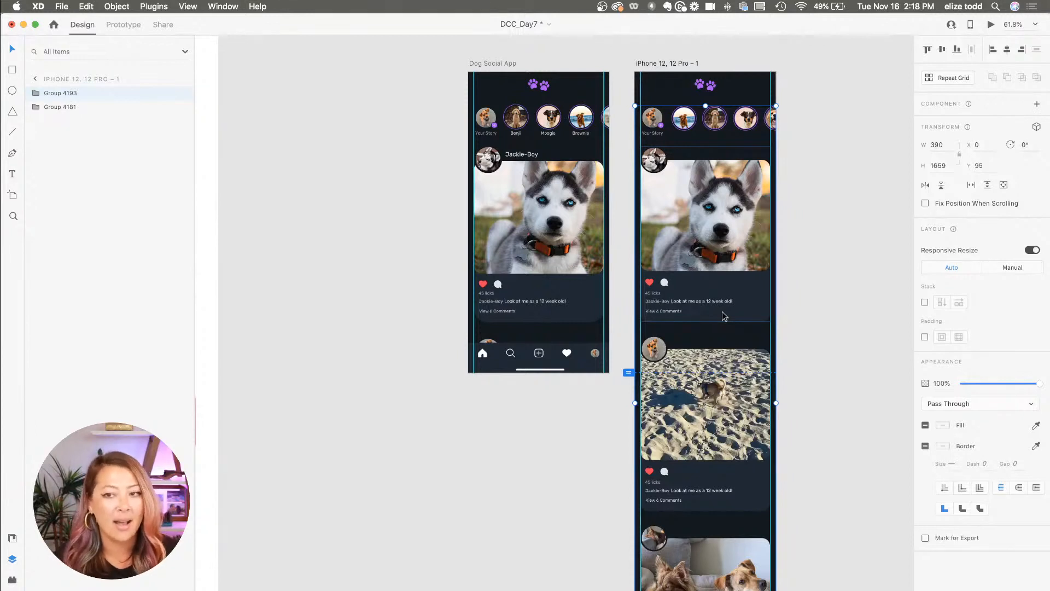
- Make the group scroll vertically and raise the scroll area's upper edge to Y 80, above the story circles
{"action": "left_click", "coordinate": [987, 186]}
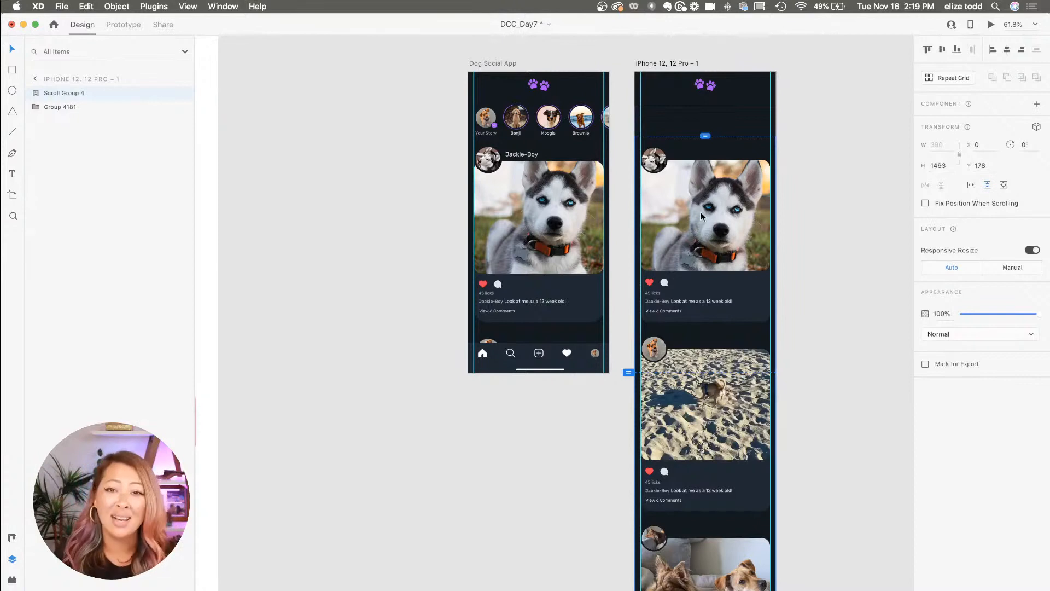
{"action": "left_click_drag", "start_coordinate": [705, 136], "coordinate": [707, 99]}
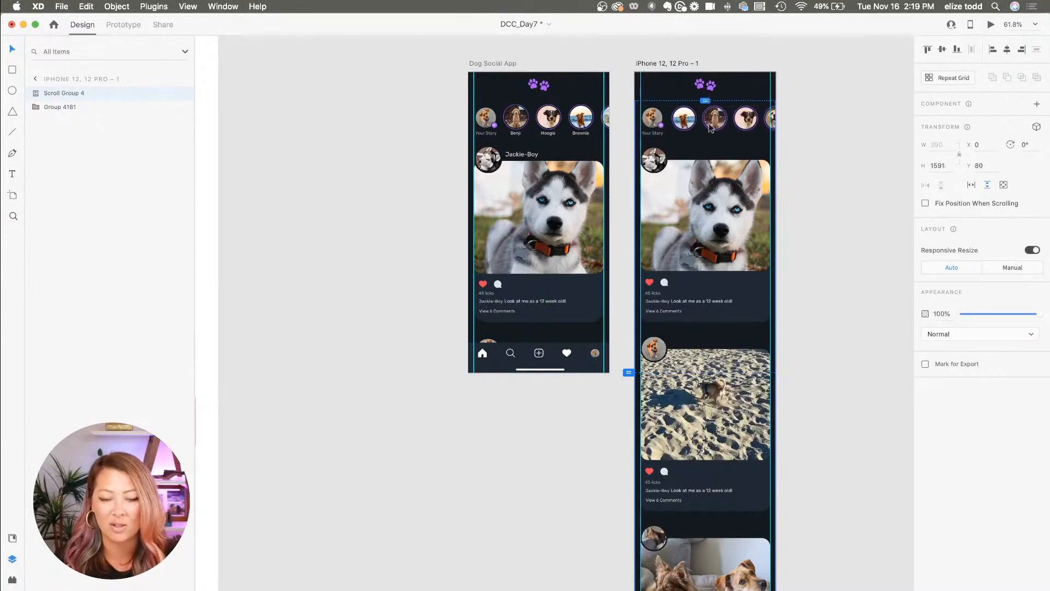
{"action": "scroll", "coordinate": [721, 212], "scroll_direction": "down", "scroll_amount": 3}
{"action": "scroll", "coordinate": [720, 212], "scroll_direction": "down", "scroll_amount": 2}
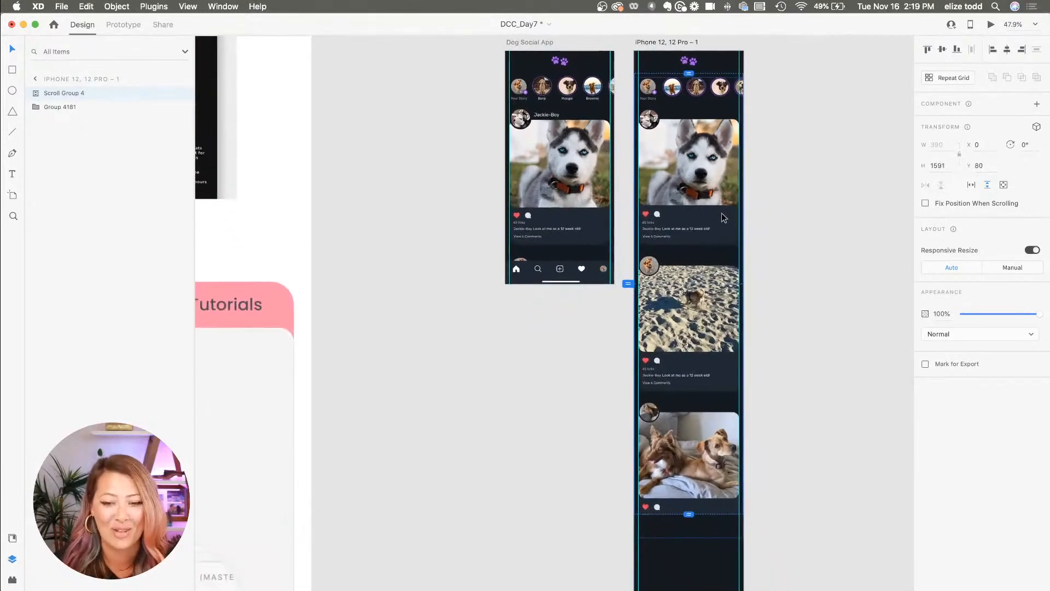
{"action": "left_click", "coordinate": [841, 221]}
{"action": "right_click", "coordinate": [842, 221]}
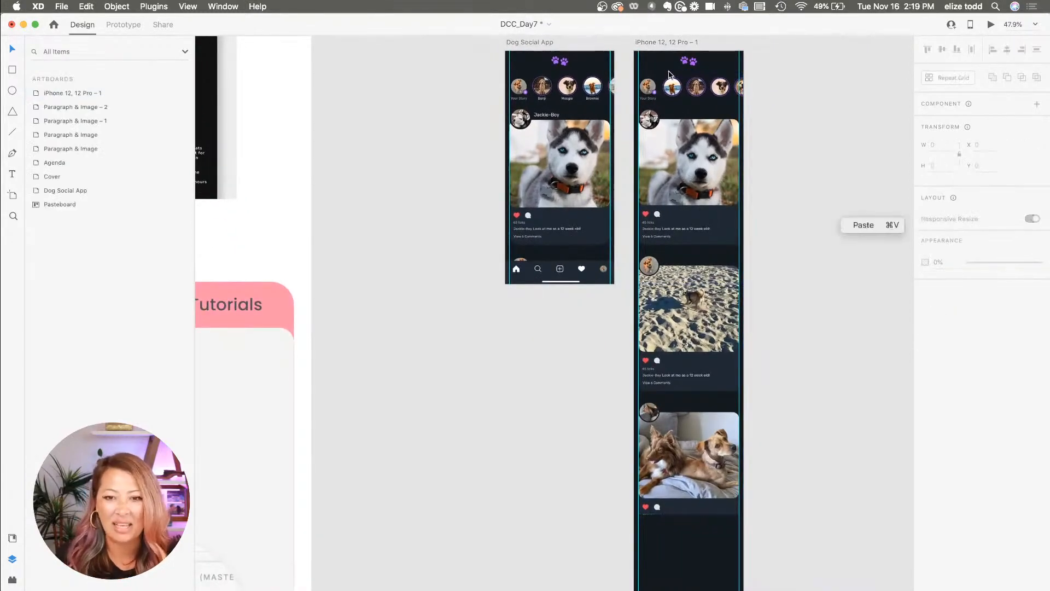
{"action": "left_click", "coordinate": [646, 42]}
{"action": "left_click", "coordinate": [647, 41]}
{"action": "scroll", "coordinate": [709, 177], "scroll_direction": "down", "scroll_amount": 2}
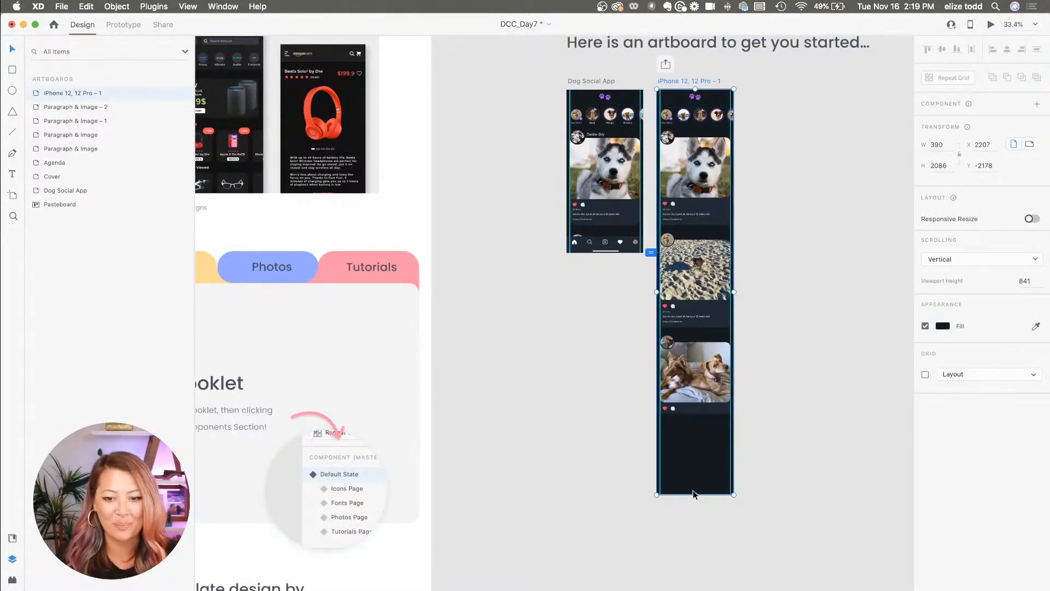
{"action": "scroll", "coordinate": [716, 328], "scroll_direction": "up", "scroll_amount": 2}
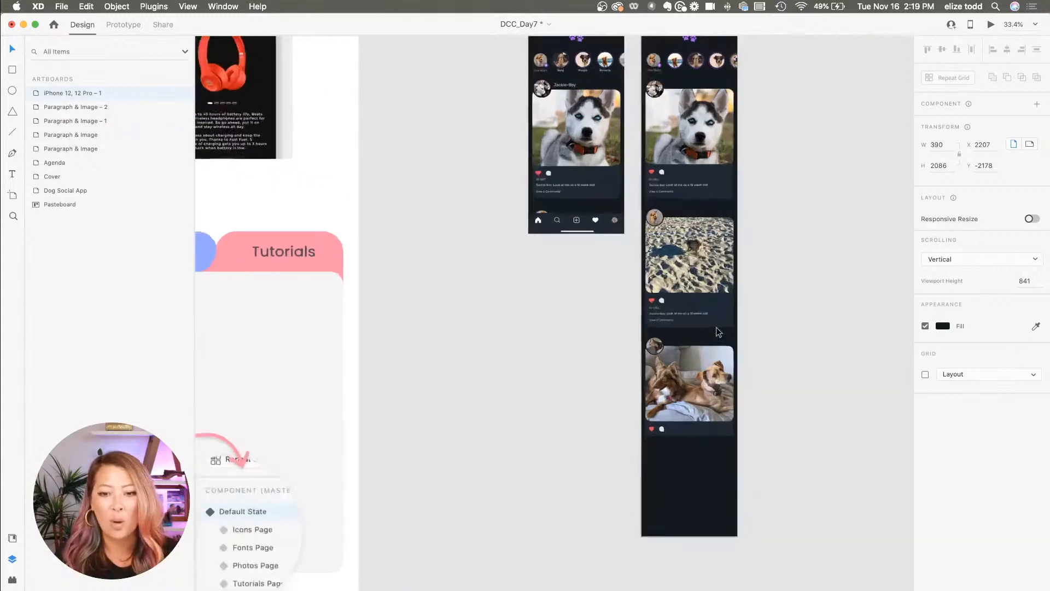
- Raise the lower edge of the vertical scroll group to just below the first post card, giving it a height of 667
{"action": "left_click", "coordinate": [660, 243]}
{"action": "key", "text": "super+3"}
{"action": "scroll", "coordinate": [648, 448], "scroll_direction": "up", "scroll_amount": 5}
{"action": "scroll", "coordinate": [644, 446], "scroll_direction": "up", "scroll_amount": 3}
{"action": "scroll", "coordinate": [644, 446], "scroll_direction": "down", "scroll_amount": 5}
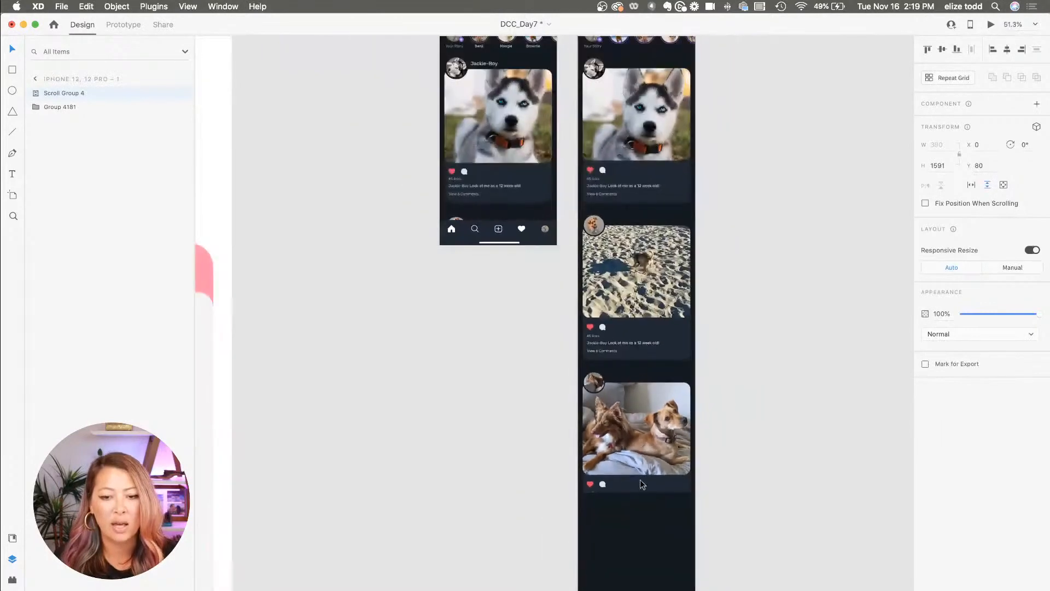
{"action": "left_click_drag", "start_coordinate": [636, 490], "coordinate": [609, 217]}
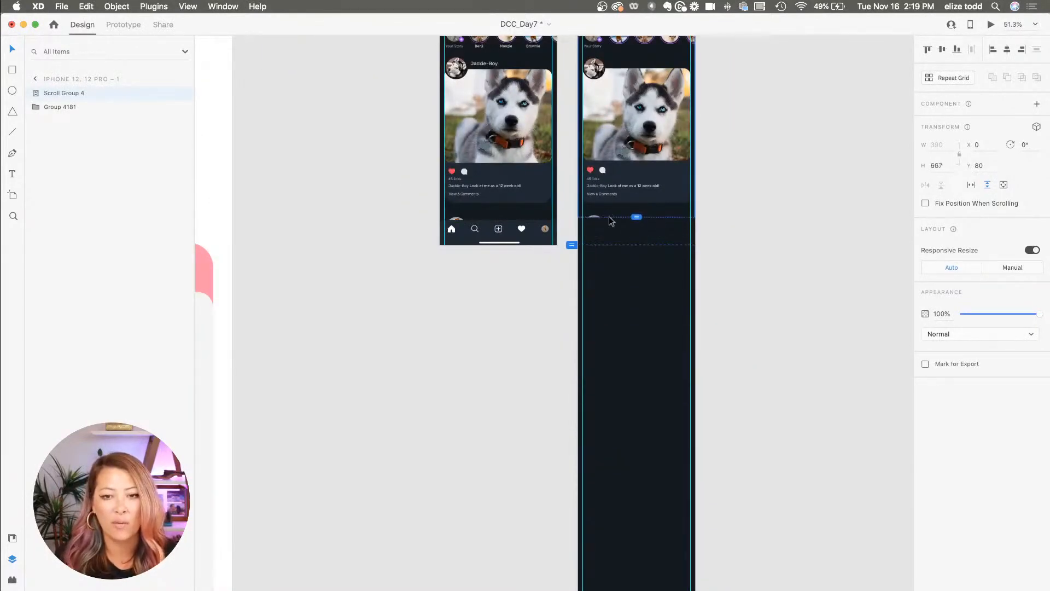
{"action": "scroll", "coordinate": [610, 216], "scroll_direction": "down", "scroll_amount": 3}
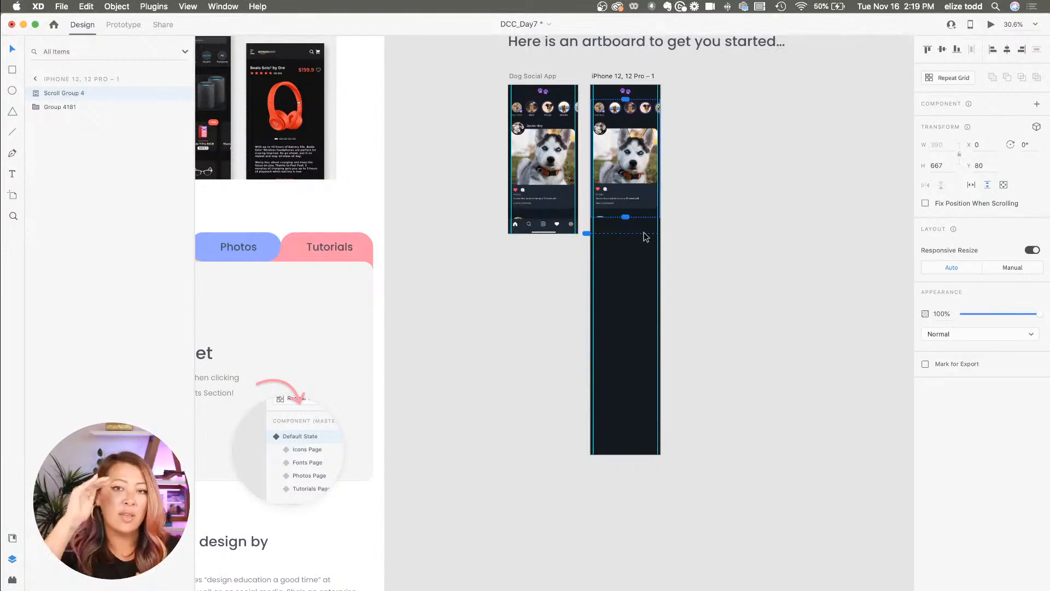
{"action": "scroll", "coordinate": [638, 148], "scroll_direction": "up", "scroll_amount": 5}
{"action": "scroll", "coordinate": [637, 156], "scroll_direction": "up", "scroll_amount": 3}
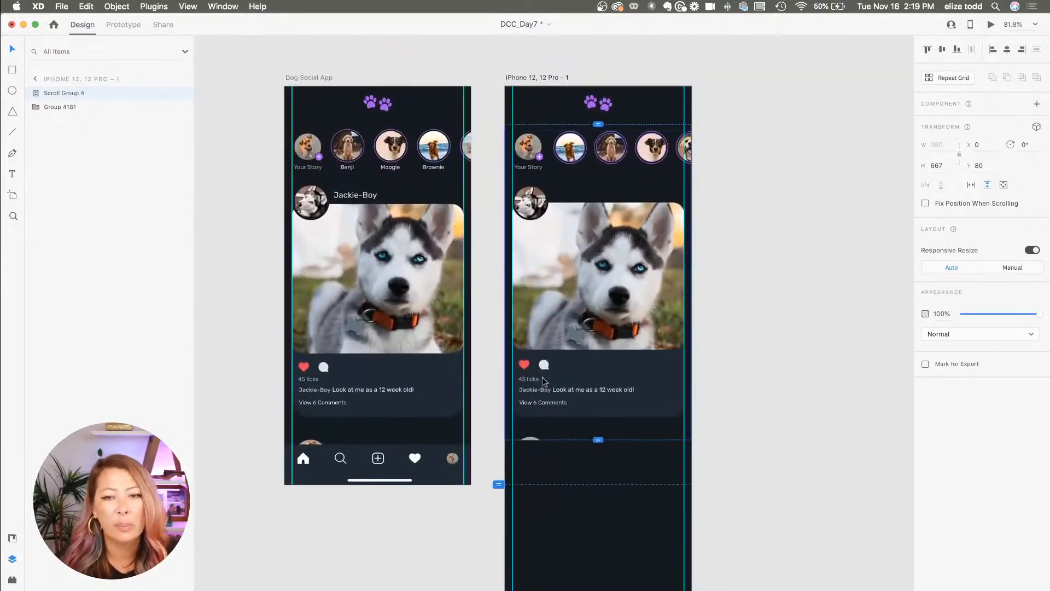
- Shorten the iPhone 12 artboard to a height of 841 so it matches the viewport height
{"action": "scroll", "coordinate": [720, 189], "scroll_direction": "down", "scroll_amount": 3}
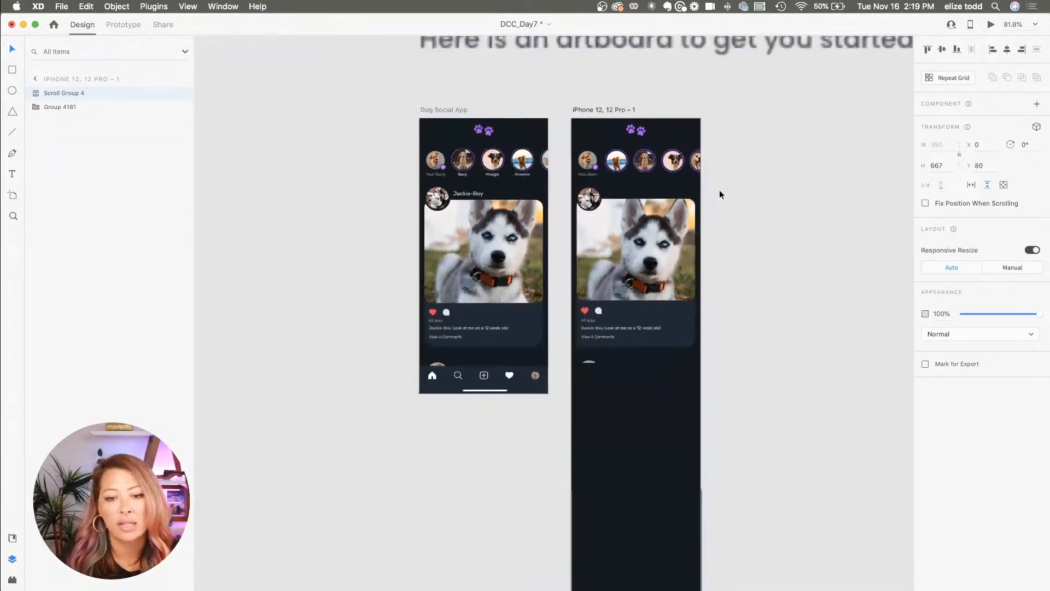
{"action": "left_click", "coordinate": [608, 114]}
{"action": "scroll", "coordinate": [598, 112], "scroll_direction": "down", "scroll_amount": 2}
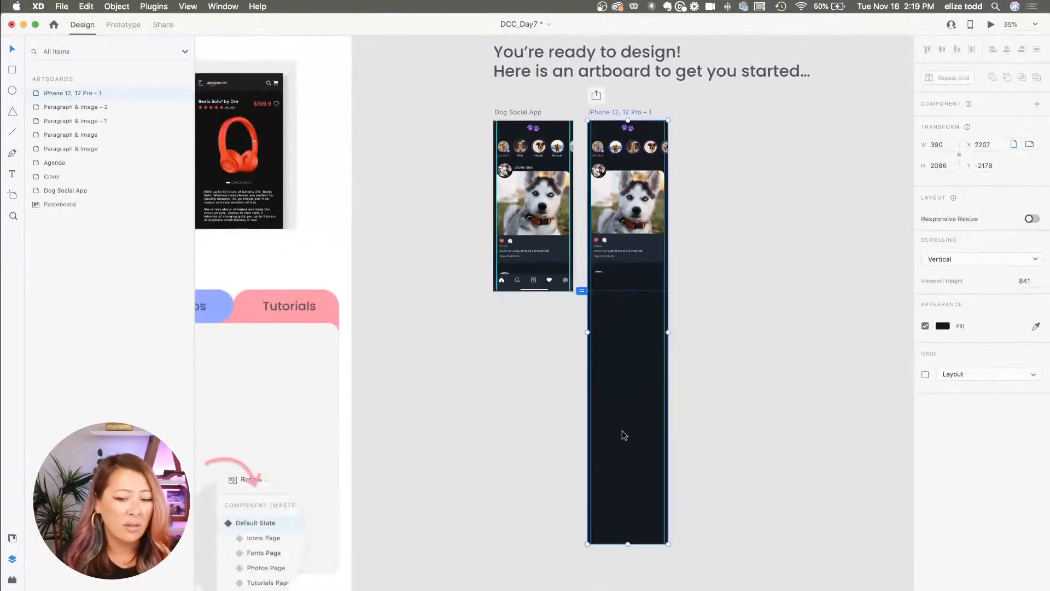
{"action": "left_click_drag", "start_coordinate": [628, 544], "coordinate": [625, 274]}
{"action": "scroll", "coordinate": [624, 300], "scroll_direction": "up", "scroll_amount": 3}
{"action": "scroll", "coordinate": [626, 274], "scroll_direction": "down", "scroll_amount": 3}
{"action": "scroll", "coordinate": [625, 274], "scroll_direction": "up", "scroll_amount": 3}
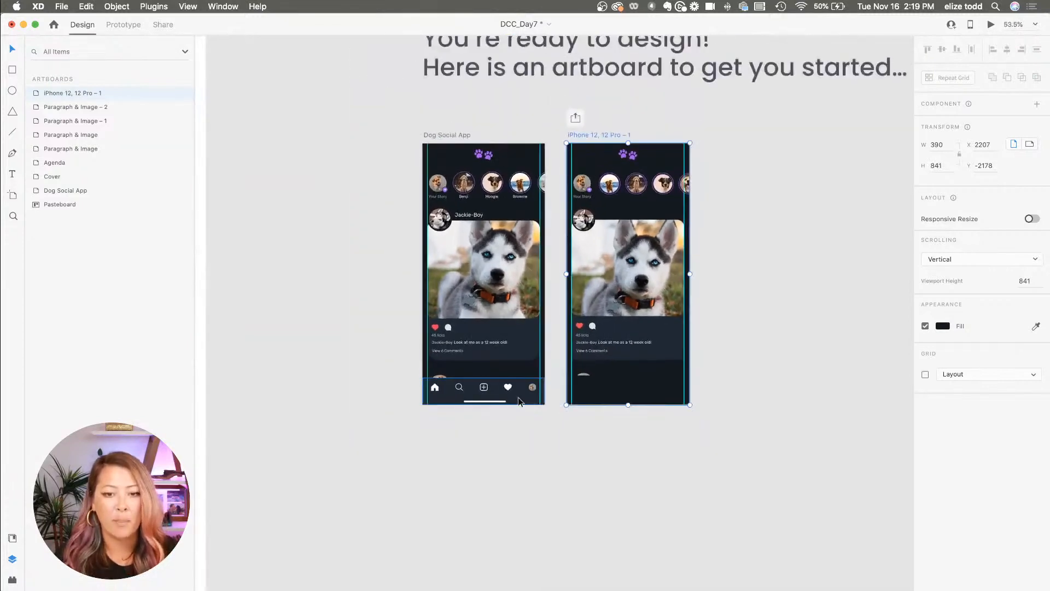
- Copy the app bar from the Dog Social App artboard and paste it onto the iPhone 12 artboard
{"action": "left_click", "coordinate": [509, 396]}
{"action": "left_click", "coordinate": [598, 357]}
{"action": "key", "text": "super+v"}
{"action": "scroll", "coordinate": [668, 375], "scroll_direction": "up", "scroll_amount": 5}
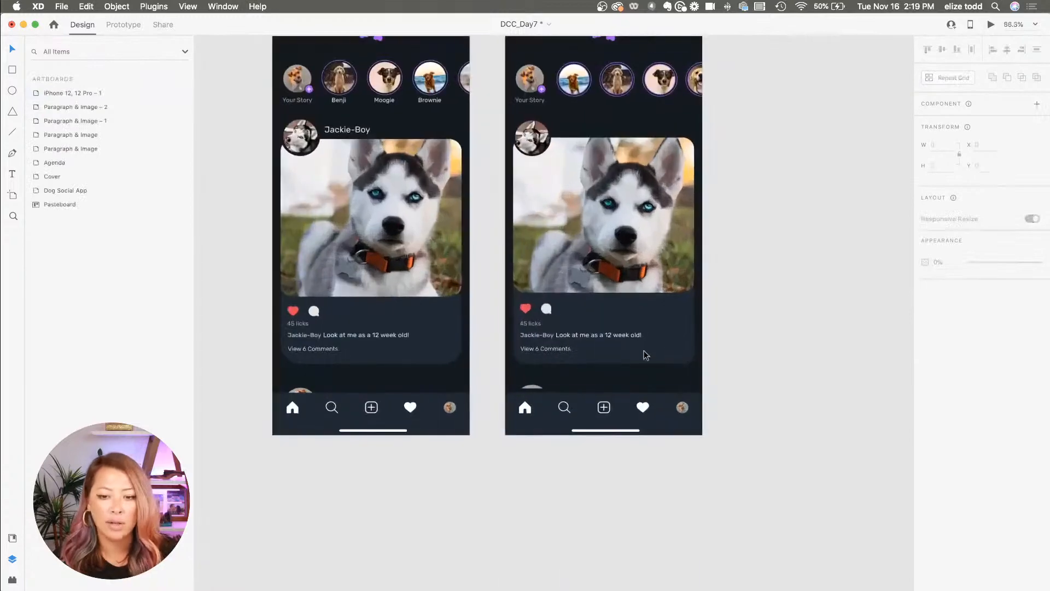
- Extend the lower edge of the vertical scroll group to the upper edge of the app bar, for a height of 676
{"action": "scroll", "coordinate": [601, 383], "scroll_direction": "up", "scroll_amount": 5}
{"action": "left_click_drag", "start_coordinate": [606, 392], "coordinate": [607, 401]}
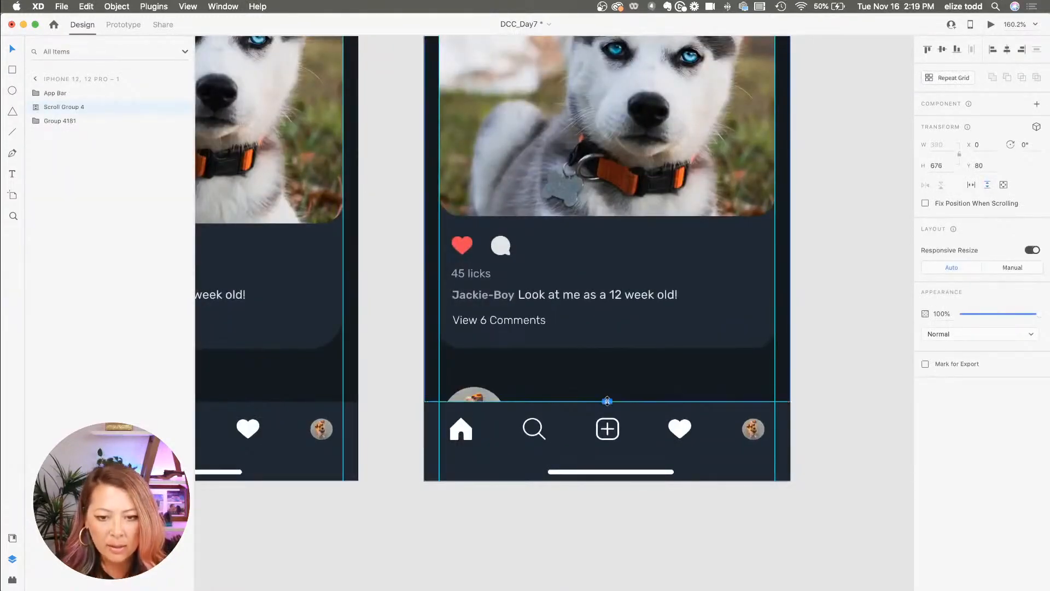
{"action": "scroll", "coordinate": [607, 401], "scroll_direction": "down", "scroll_amount": 6}
{"action": "left_click", "coordinate": [757, 403]}
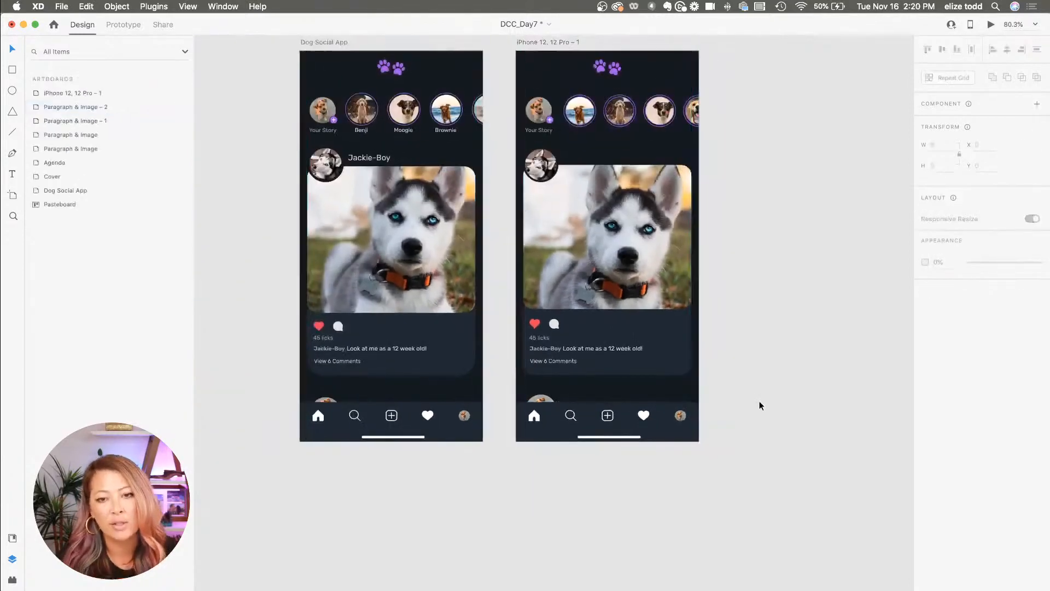
- Preview the iPhone 12 artboard, scroll through the feed to check the video and third post cards, and close the preview
{"action": "left_click", "coordinate": [593, 101]}
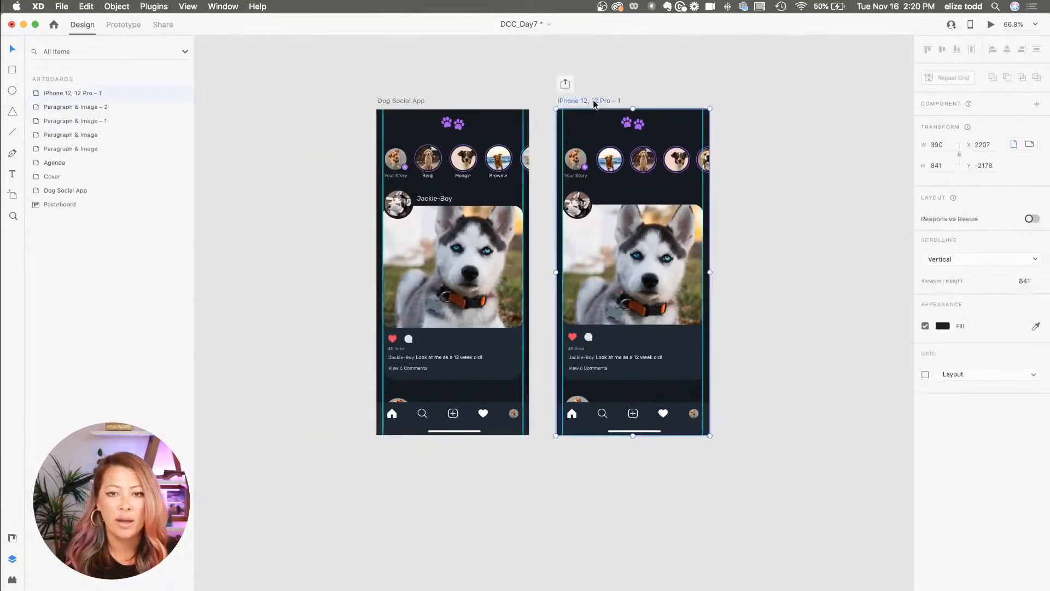
{"action": "left_click", "coordinate": [990, 24]}
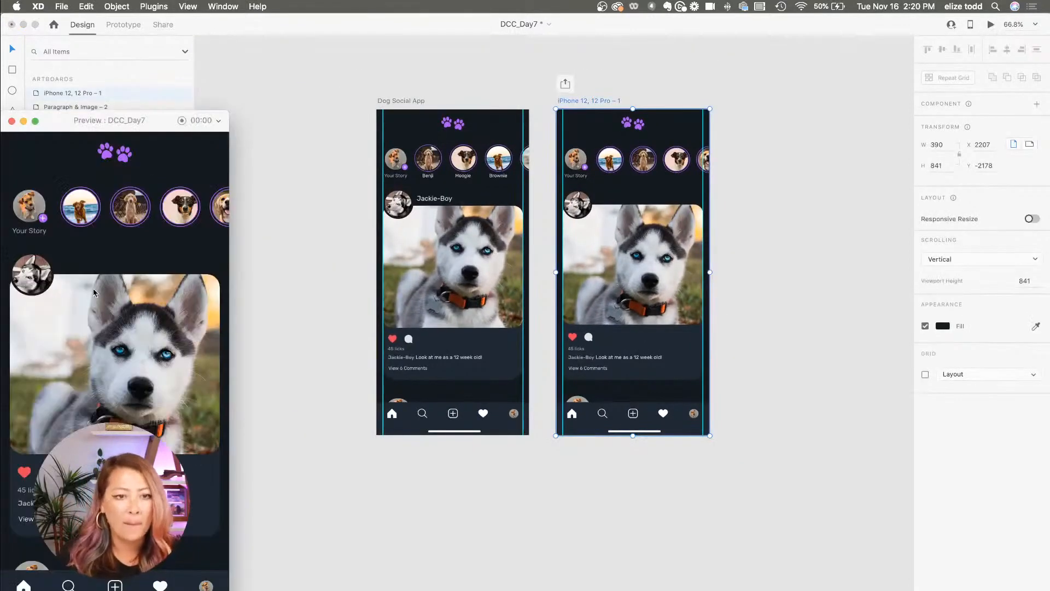
{"action": "scroll", "coordinate": [93, 292], "scroll_direction": "down", "scroll_amount": 2}
{"action": "scroll", "coordinate": [93, 292], "scroll_direction": "down", "scroll_amount": 3}
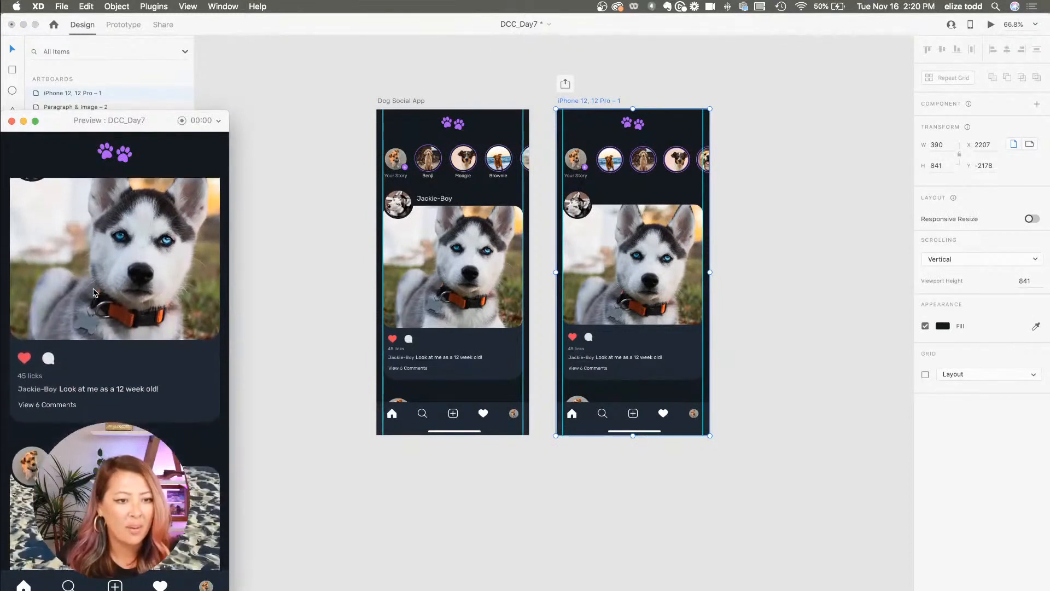
{"action": "scroll", "coordinate": [93, 291], "scroll_direction": "down", "scroll_amount": 5}
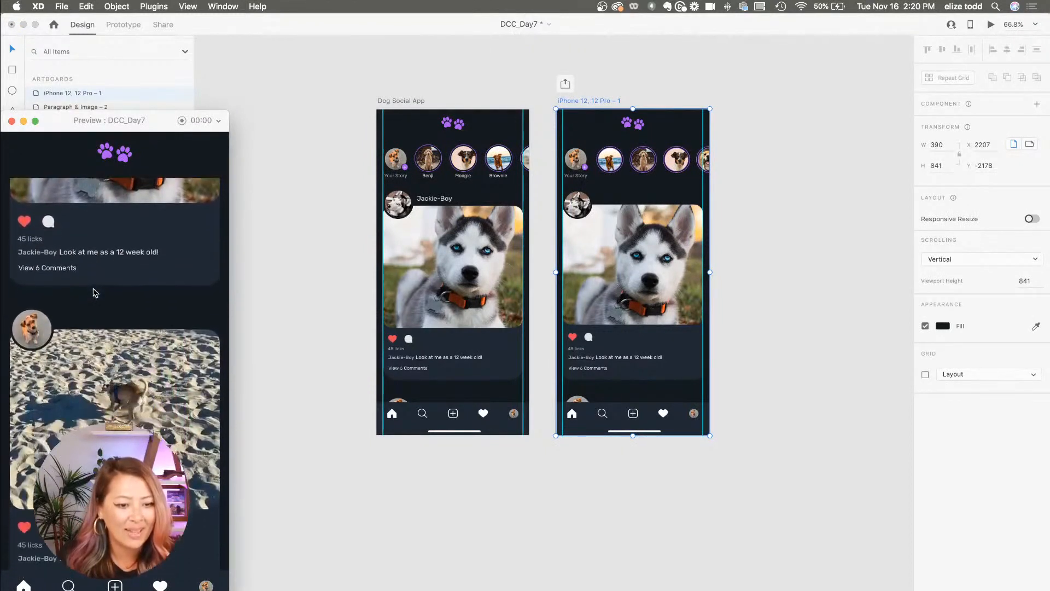
{"action": "scroll", "coordinate": [93, 291], "scroll_direction": "down", "scroll_amount": 2}
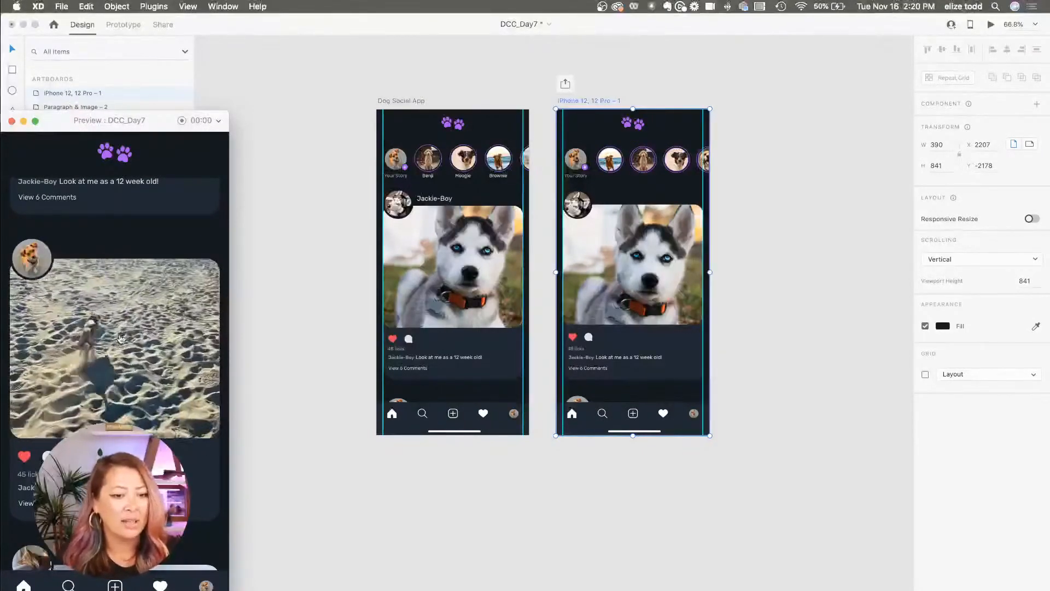
{"action": "scroll", "coordinate": [121, 339], "scroll_direction": "down", "scroll_amount": 1}
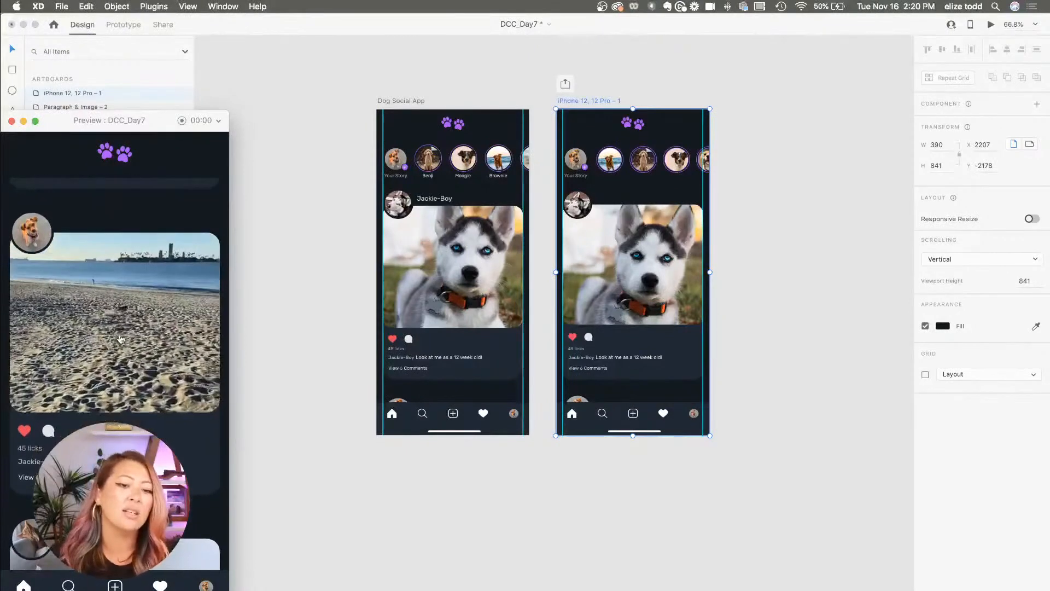
{"action": "scroll", "coordinate": [121, 399], "scroll_direction": "down", "scroll_amount": 7}
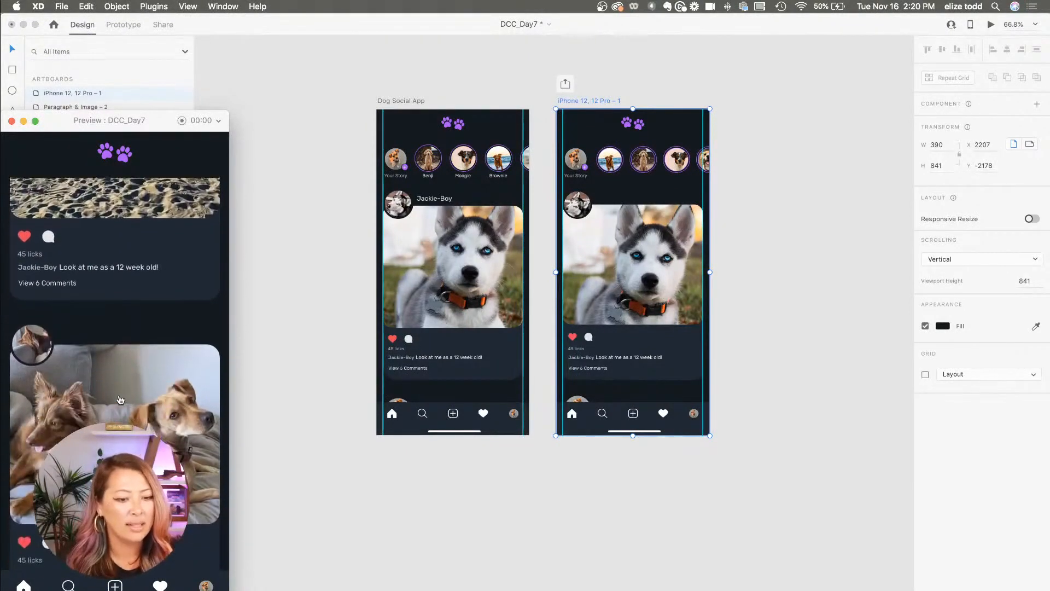
{"action": "scroll", "coordinate": [120, 400], "scroll_direction": "down", "scroll_amount": 1}
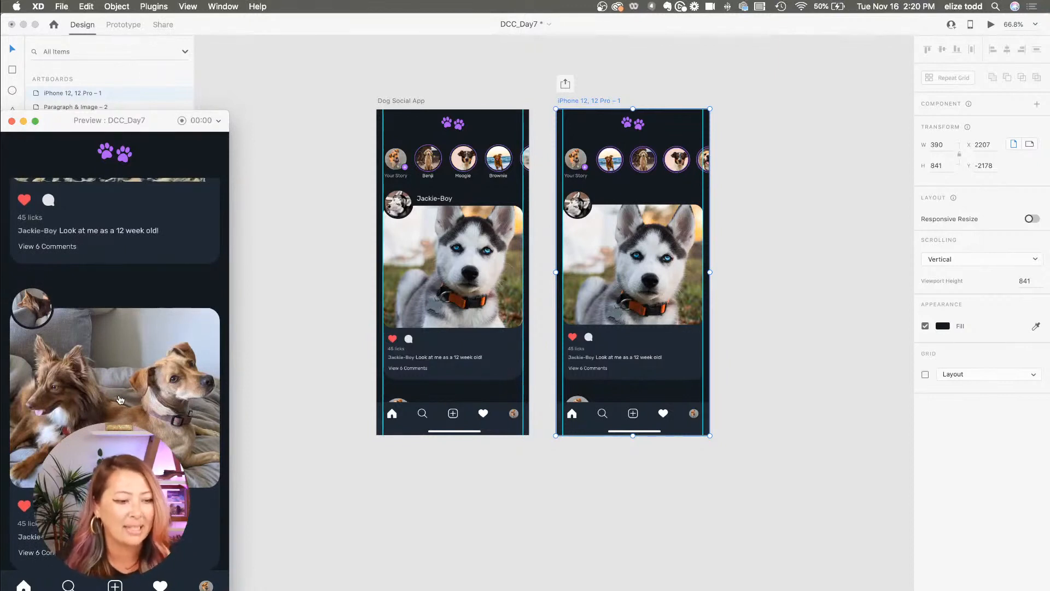
{"action": "scroll", "coordinate": [120, 400], "scroll_direction": "up", "scroll_amount": 3}
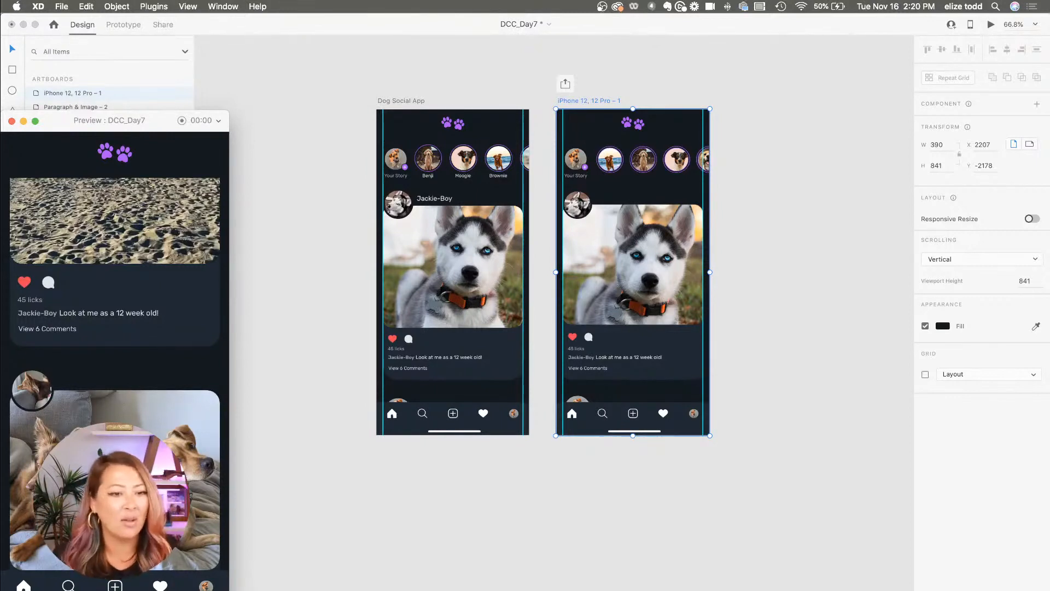
{"action": "left_click", "coordinate": [11, 120]}
- Look over the two app artboards and the dark mode presentation slides above them
{"action": "left_click", "coordinate": [310, 174]}
{"action": "scroll", "coordinate": [309, 174], "scroll_direction": "down", "scroll_amount": 2}
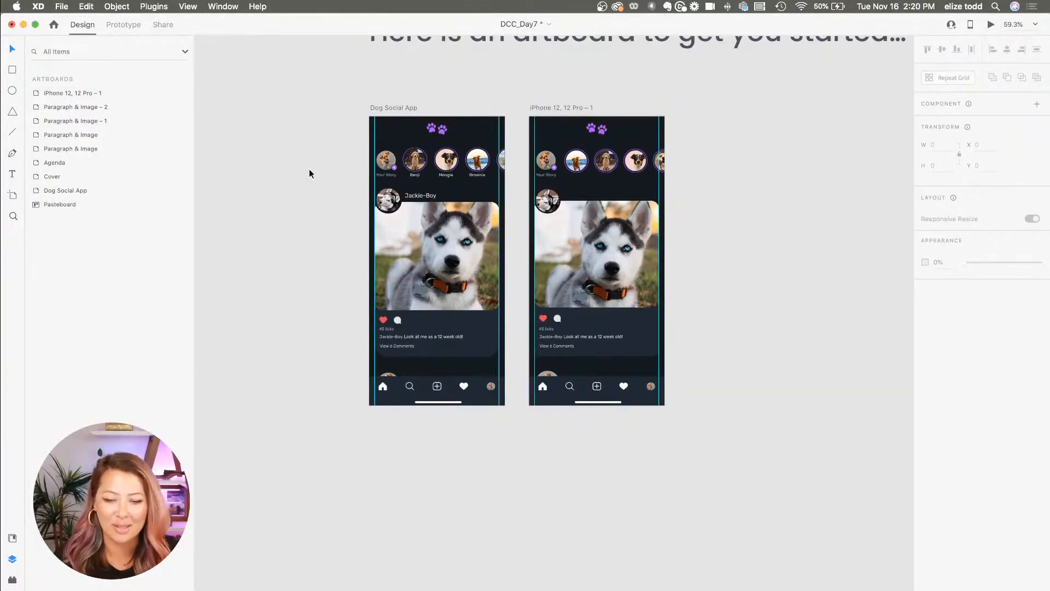
{"action": "scroll", "coordinate": [609, 174], "scroll_direction": "up", "scroll_amount": 5}
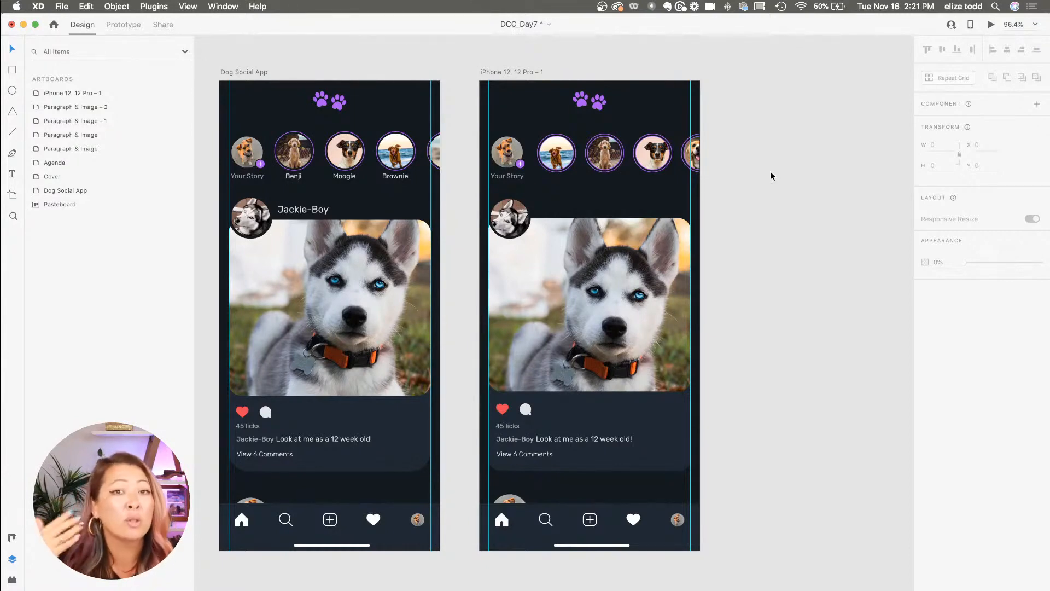
{"action": "scroll", "coordinate": [769, 176], "scroll_direction": "down", "scroll_amount": 5}
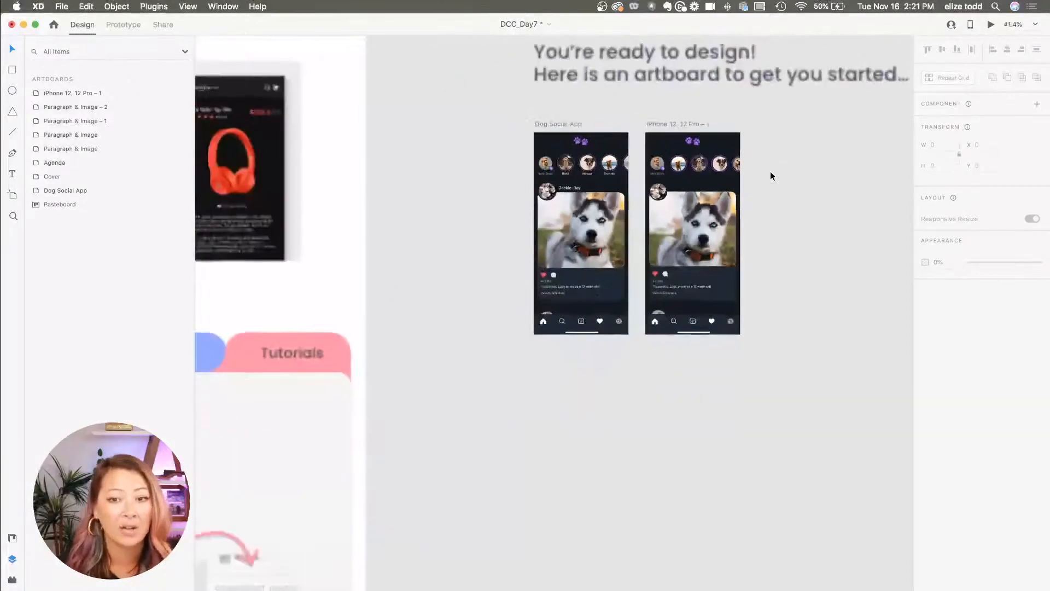
{"action": "scroll", "coordinate": [769, 176], "scroll_direction": "up", "scroll_amount": 3}
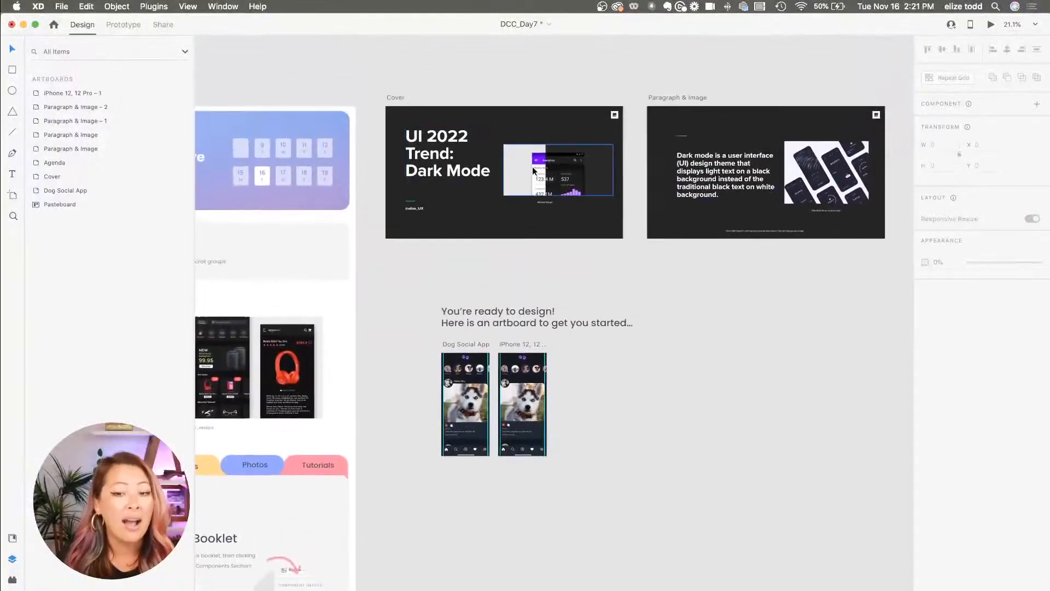
{"action": "scroll", "coordinate": [534, 170], "scroll_direction": "right", "scroll_amount": 5}
{"action": "scroll", "coordinate": [534, 170], "scroll_direction": "left", "scroll_amount": 2}
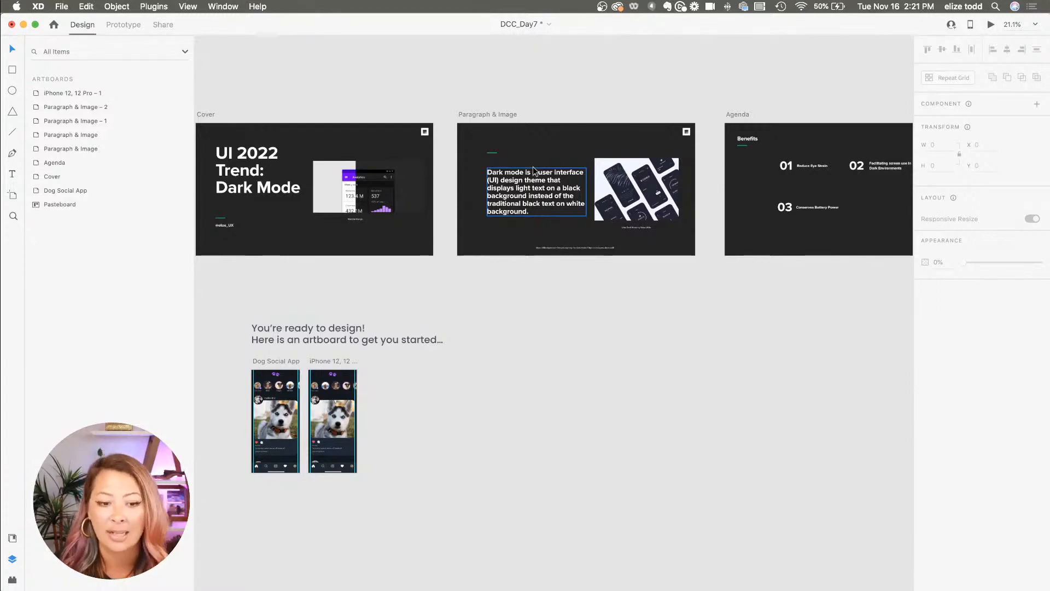
{"action": "scroll", "coordinate": [533, 169], "scroll_direction": "left", "scroll_amount": 4}
{"action": "scroll", "coordinate": [533, 169], "scroll_direction": "down", "scroll_amount": 1}
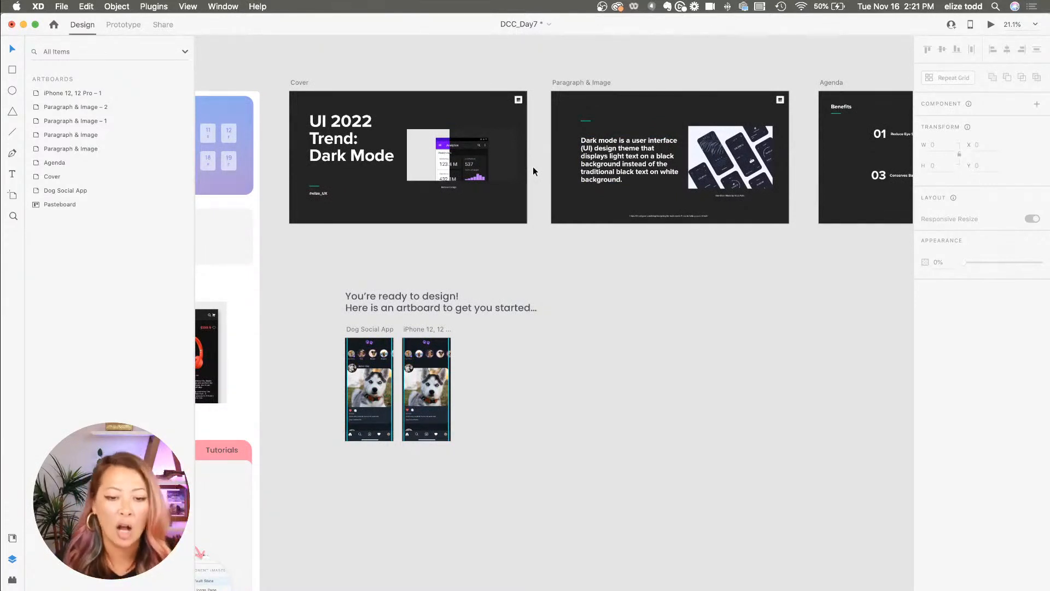
- Inspect the export options for the selected iPhone 12 artboard and cancel without exporting
{"action": "scroll", "coordinate": [405, 350], "scroll_direction": "up", "scroll_amount": 5}
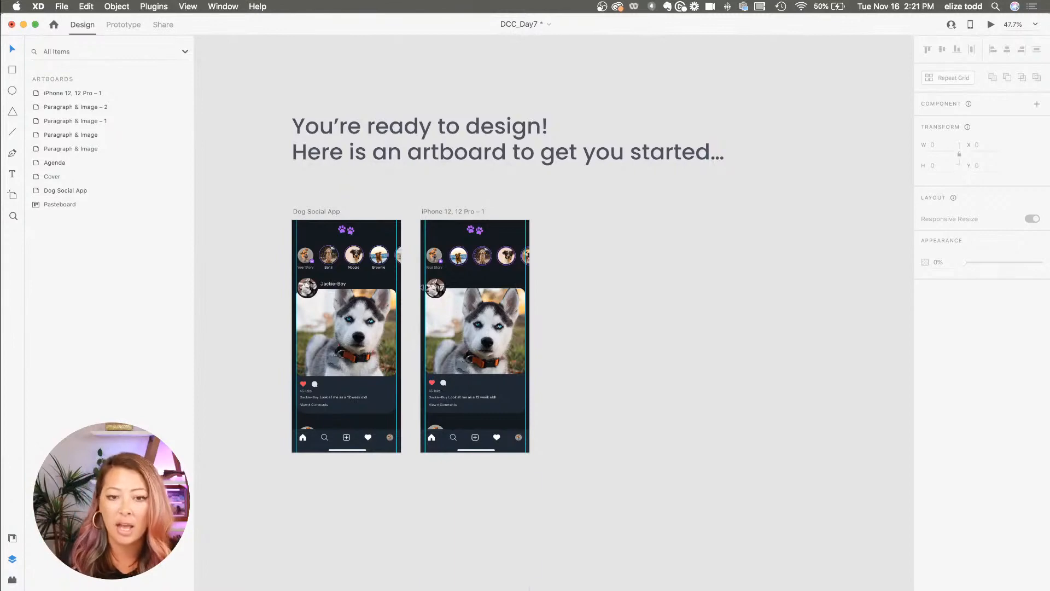
{"action": "left_click", "coordinate": [450, 210]}
{"action": "scroll", "coordinate": [450, 209], "scroll_direction": "up", "scroll_amount": 4}
{"action": "scroll", "coordinate": [450, 211], "scroll_direction": "down", "scroll_amount": 1}
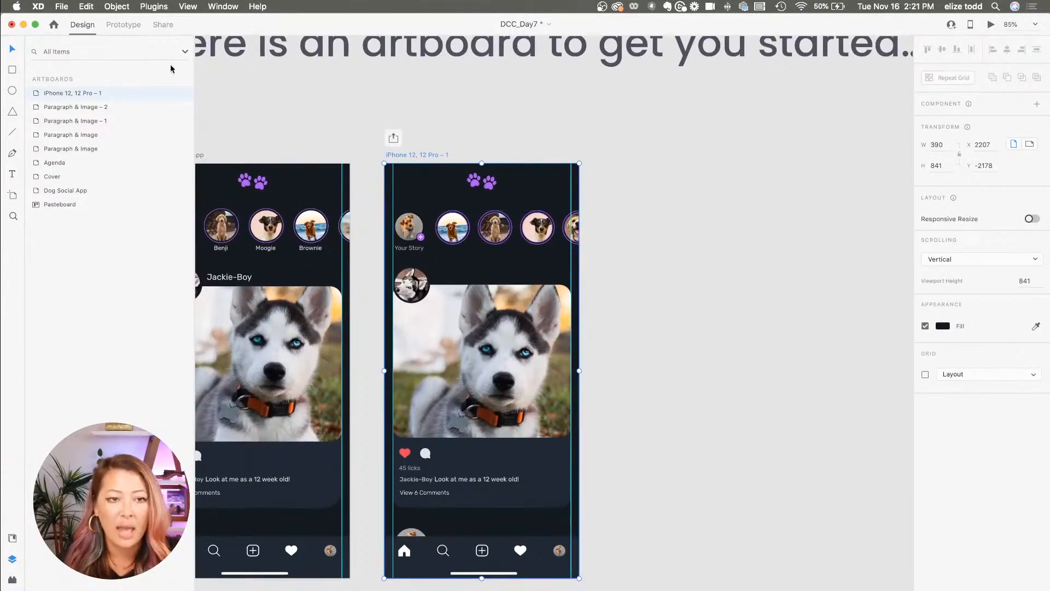
{"action": "left_click", "coordinate": [67, 7]}
{"action": "mouse_move", "coordinate": [109, 181]}
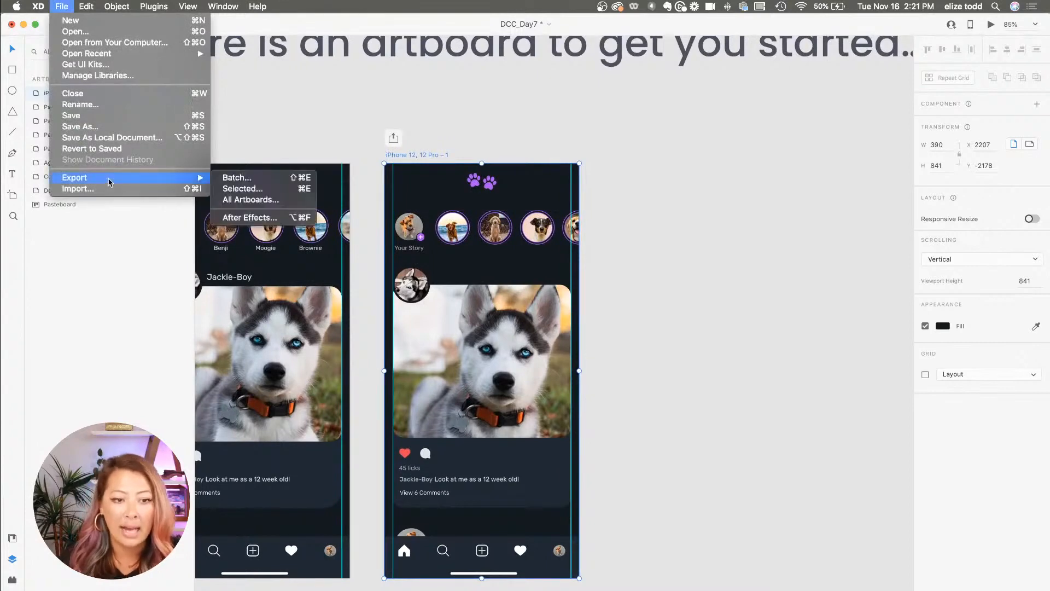
{"action": "left_click", "coordinate": [238, 190]}
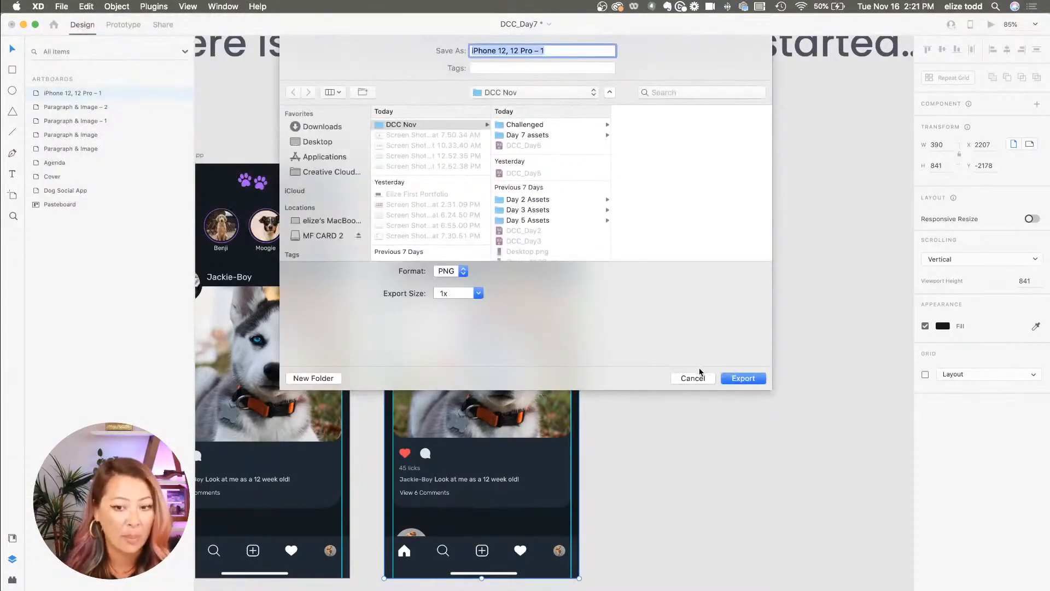
{"action": "left_click", "coordinate": [693, 378]}
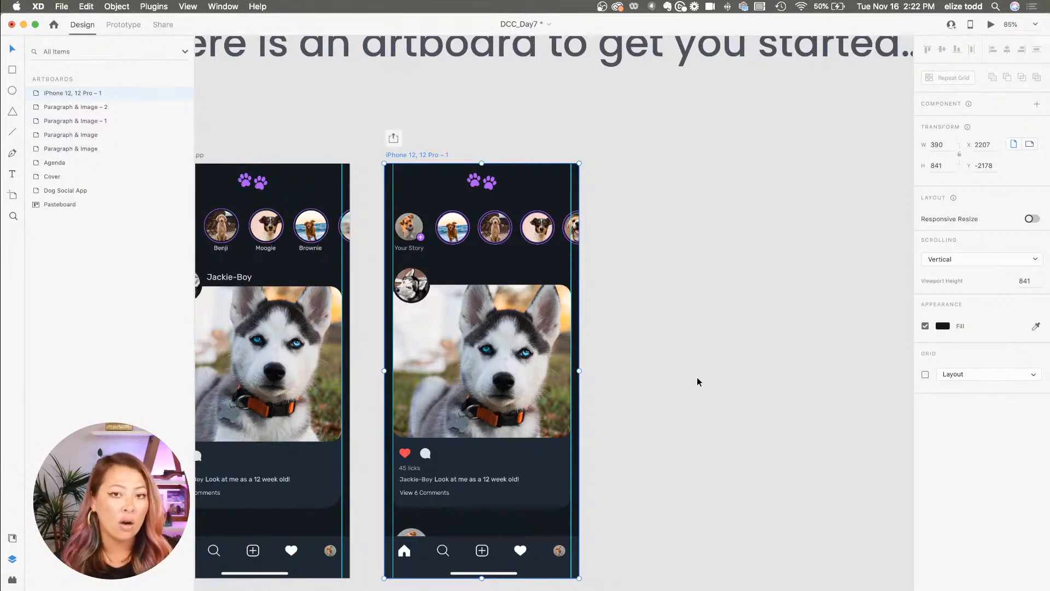
- Record a preview of the iPhone 12 artboard while scrolling through the story circles and down to the video post
{"action": "left_click", "coordinate": [990, 25]}
{"action": "left_click_drag", "start_coordinate": [132, 121], "coordinate": [467, 71]}
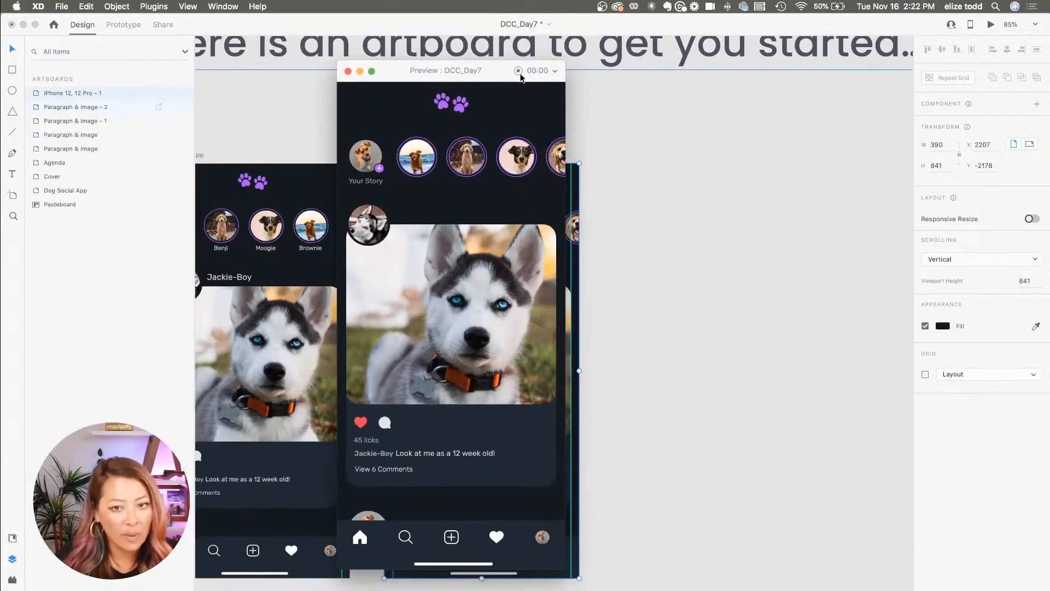
{"action": "scroll", "coordinate": [483, 146], "scroll_direction": "right", "scroll_amount": 2}
{"action": "scroll", "coordinate": [483, 147], "scroll_direction": "right", "scroll_amount": 3}
{"action": "scroll", "coordinate": [468, 295], "scroll_direction": "down", "scroll_amount": 2}
{"action": "scroll", "coordinate": [467, 295], "scroll_direction": "down", "scroll_amount": 8}
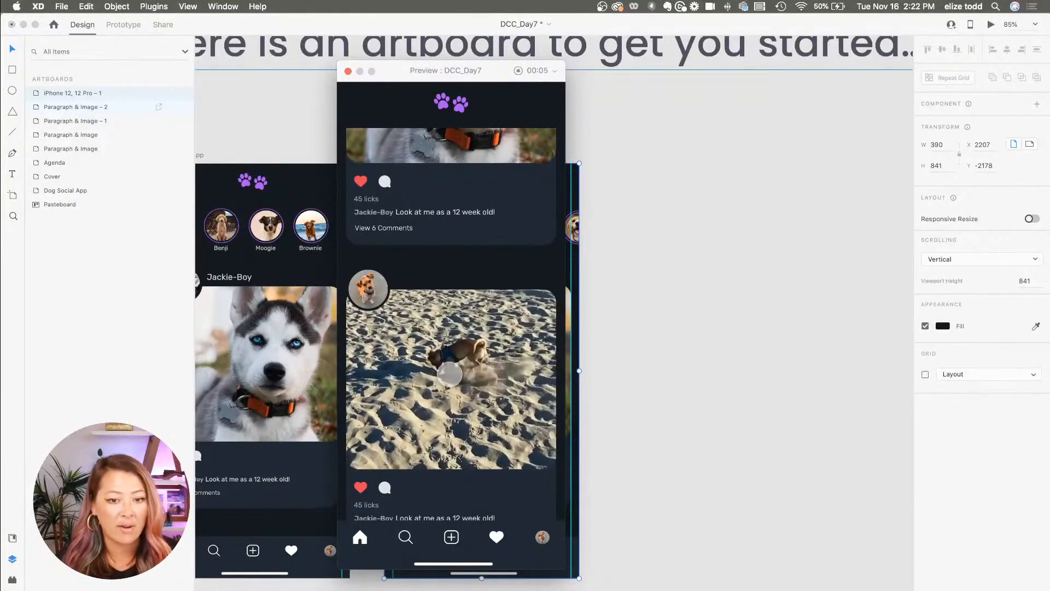
- Stop the preview recording, cancel saving it as DCC_Day7, and close the preview
{"action": "key", "text": "super+s"}
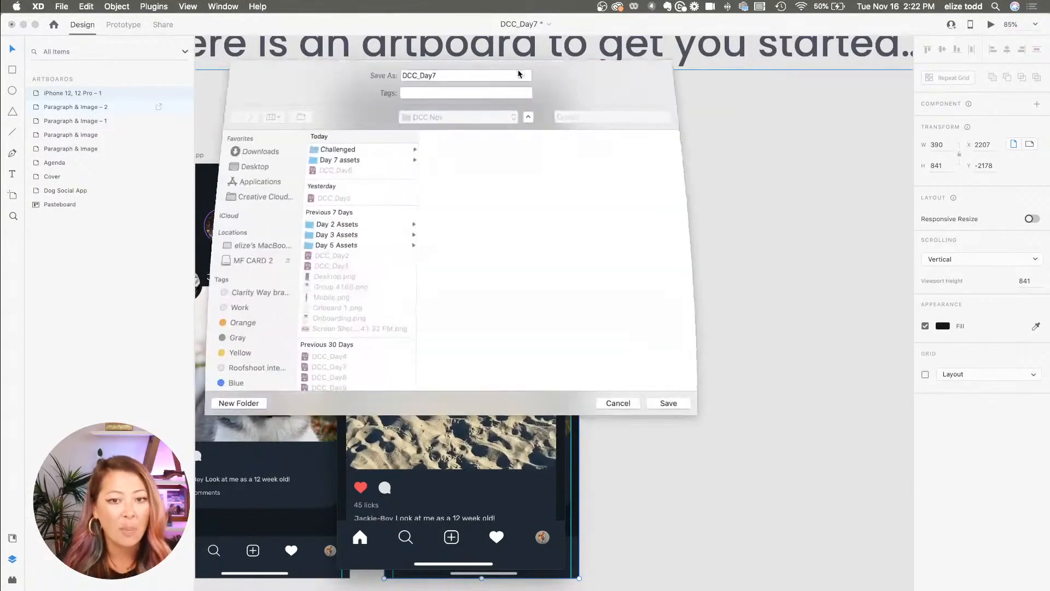
{"action": "left_click", "coordinate": [636, 404]}
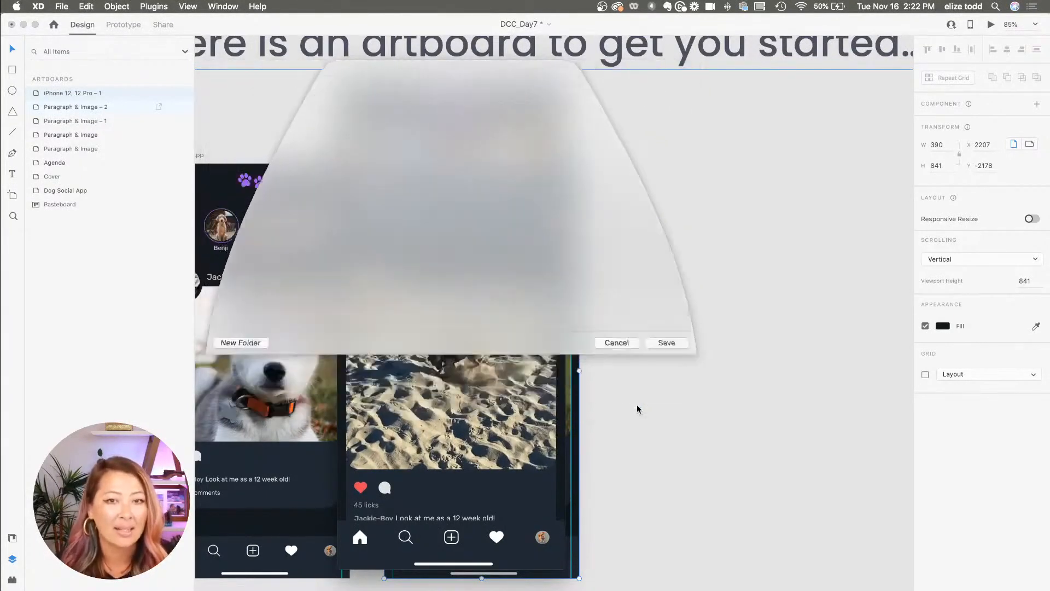
{"action": "left_click", "coordinate": [348, 71]}
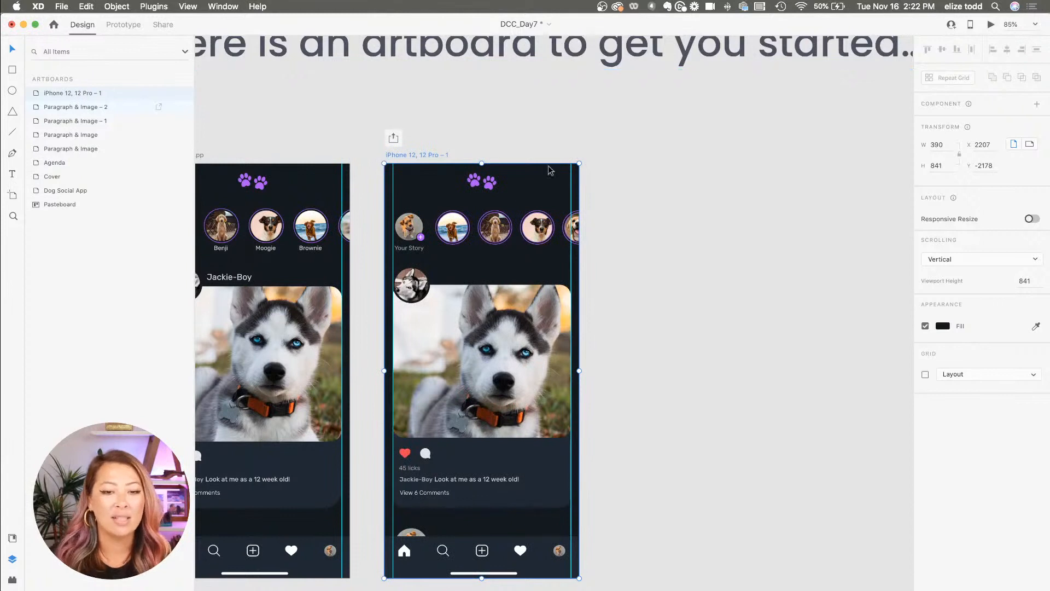
- Create a Design Review share link for the iPhone 12, 12 Pro – 1 artboard, accessible to anyone with the link
{"action": "left_click", "coordinate": [438, 146]}
{"action": "left_click", "coordinate": [411, 155]}
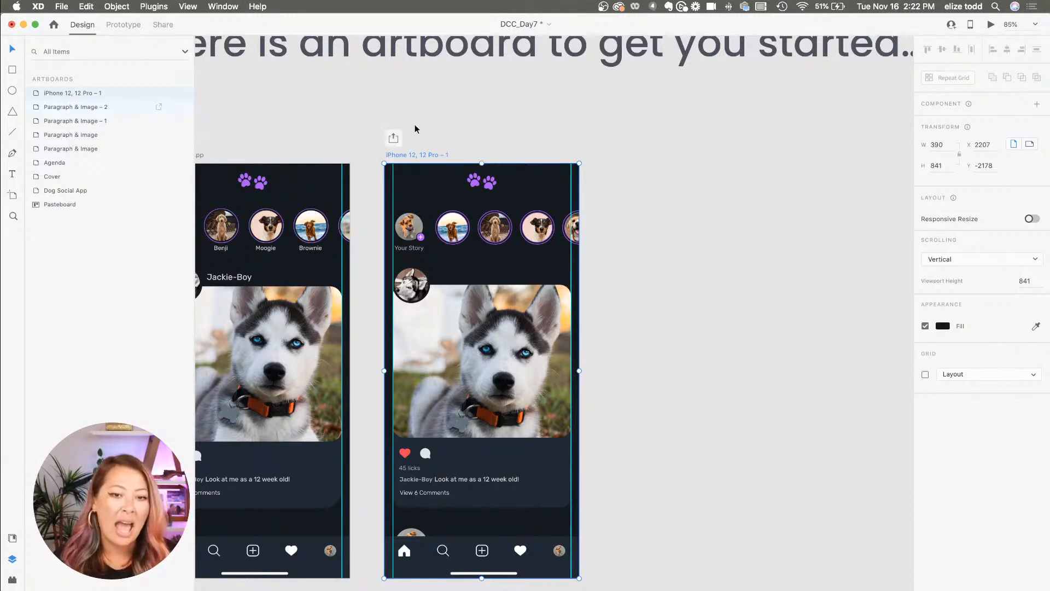
{"action": "left_click", "coordinate": [393, 138]}
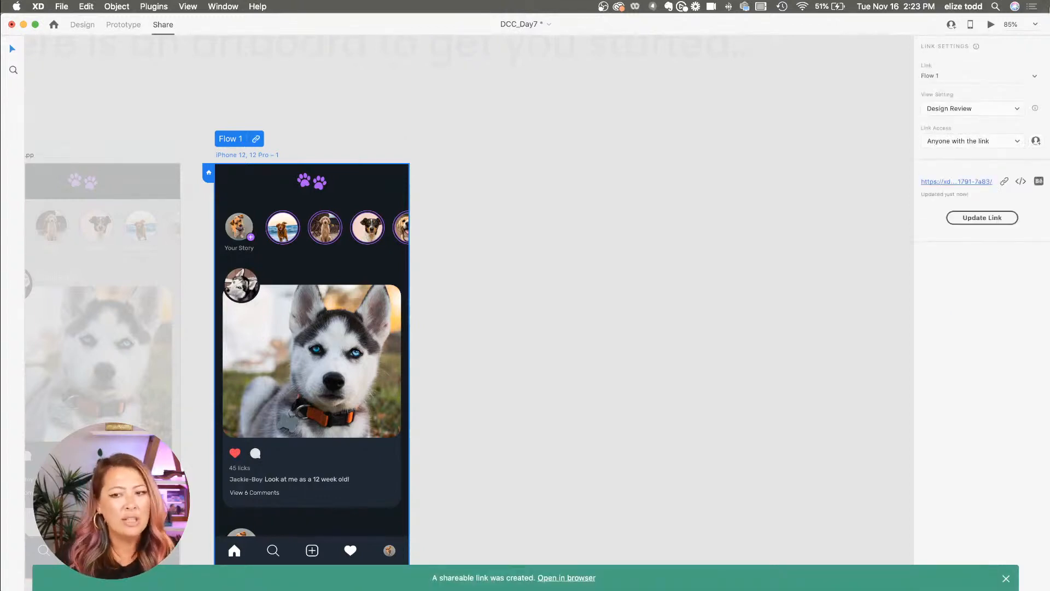
- Copy the Flow 1 share link, send the prototype to a Behance project in Chrome, and close the extra browser tab
{"action": "left_click", "coordinate": [1004, 182]}
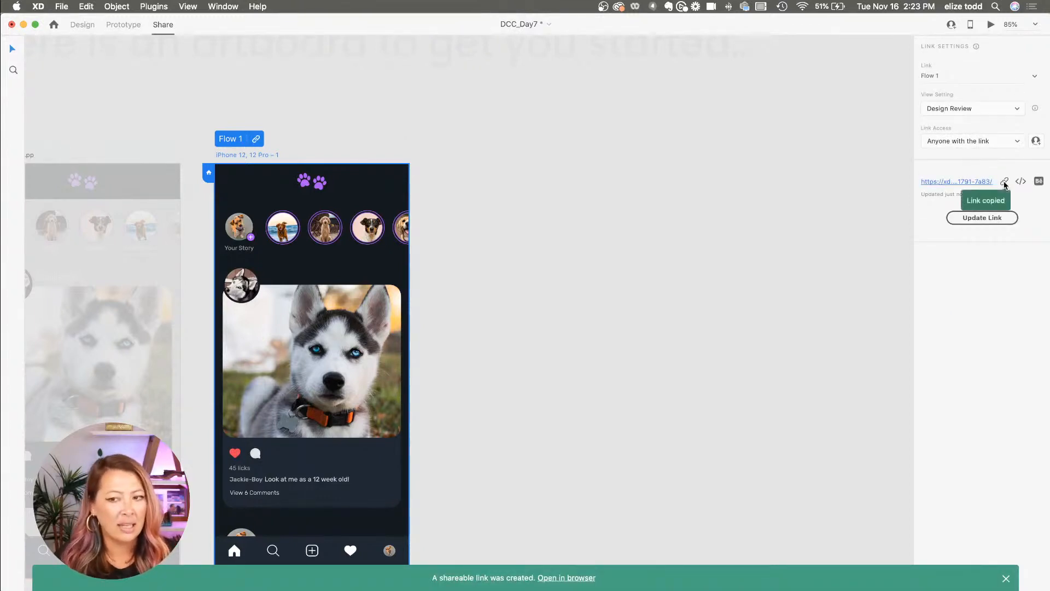
{"action": "left_click", "coordinate": [1039, 182]}
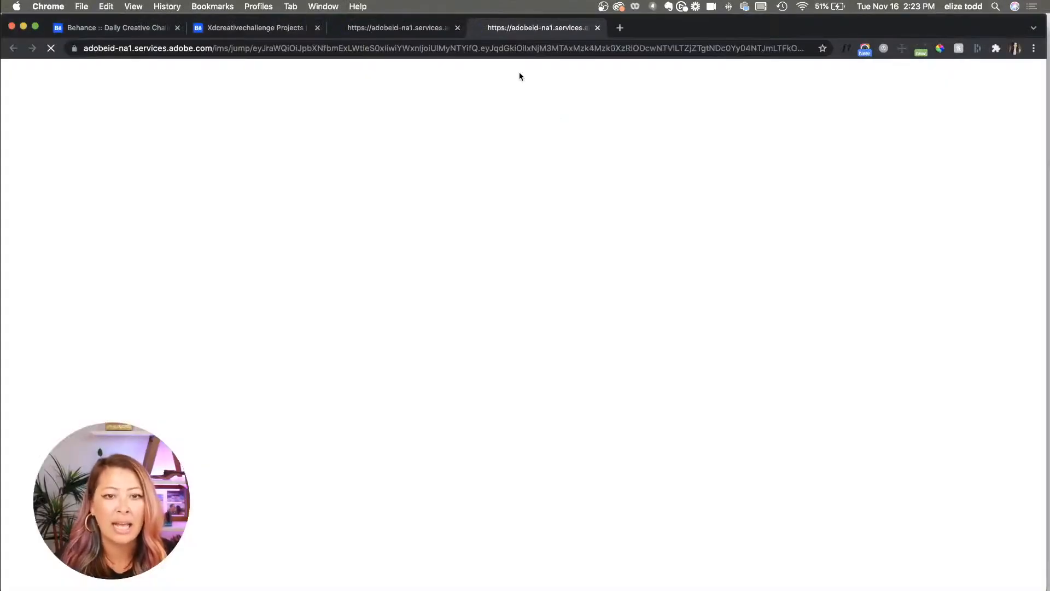
{"action": "left_click", "coordinate": [457, 28]}
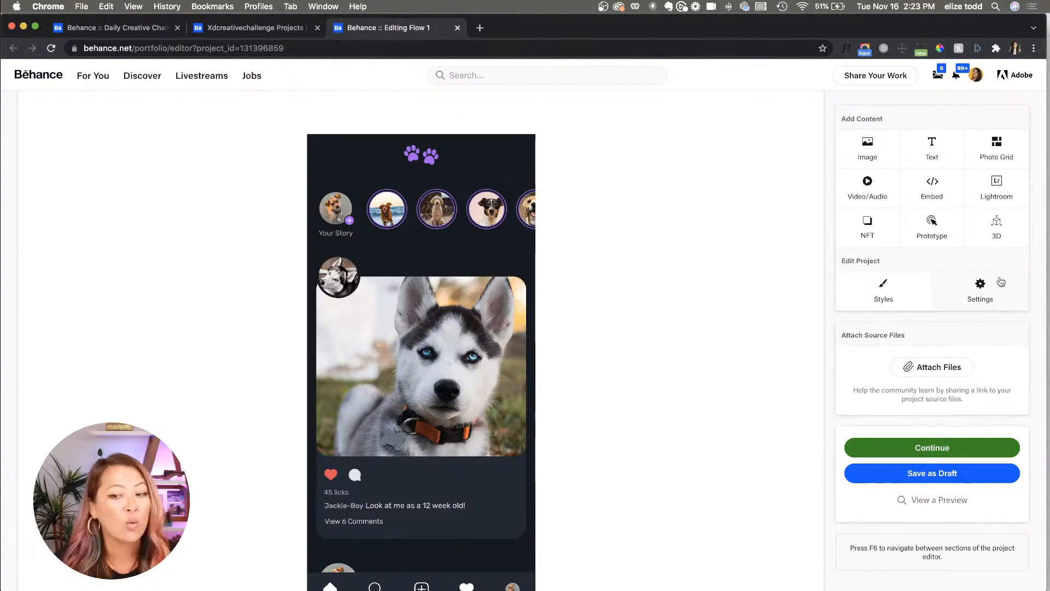
- Try adding the xdcreativechallenge tag in the Behance project settings, and cancel without publishing
{"action": "left_click", "coordinate": [979, 298]}
{"action": "left_click", "coordinate": [562, 223]}
{"action": "type", "text": "xdcrea"}
{"action": "left_click", "coordinate": [529, 249]}
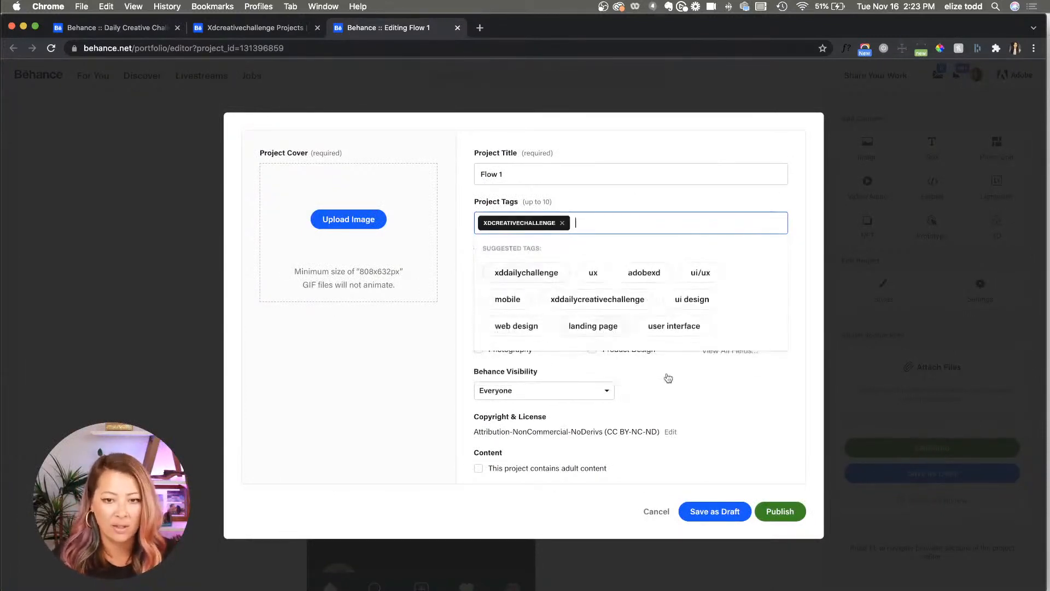
{"action": "left_click", "coordinate": [652, 512]}
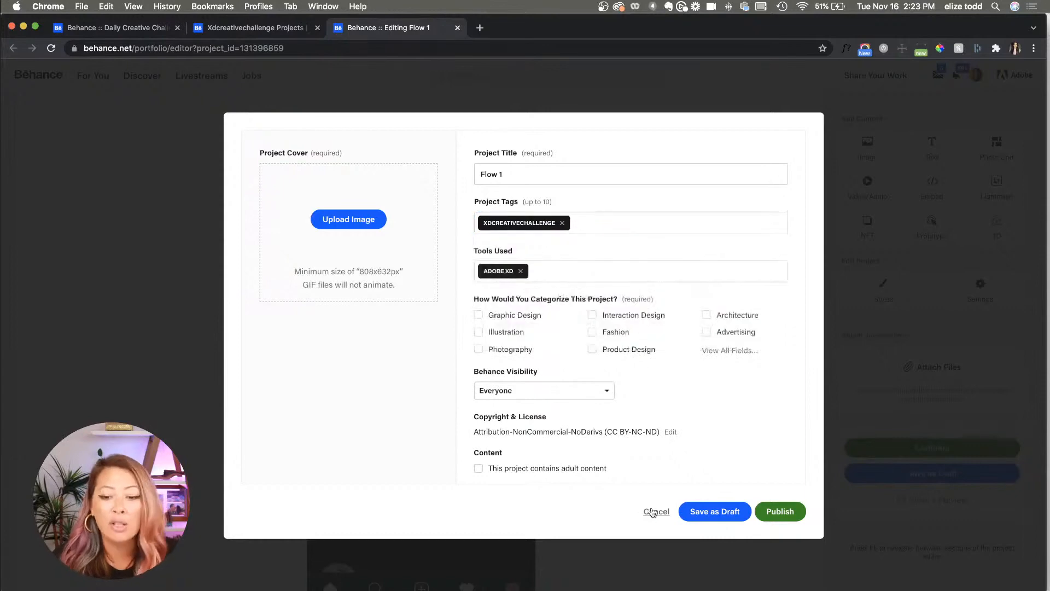
{"action": "left_click", "coordinate": [651, 512]}
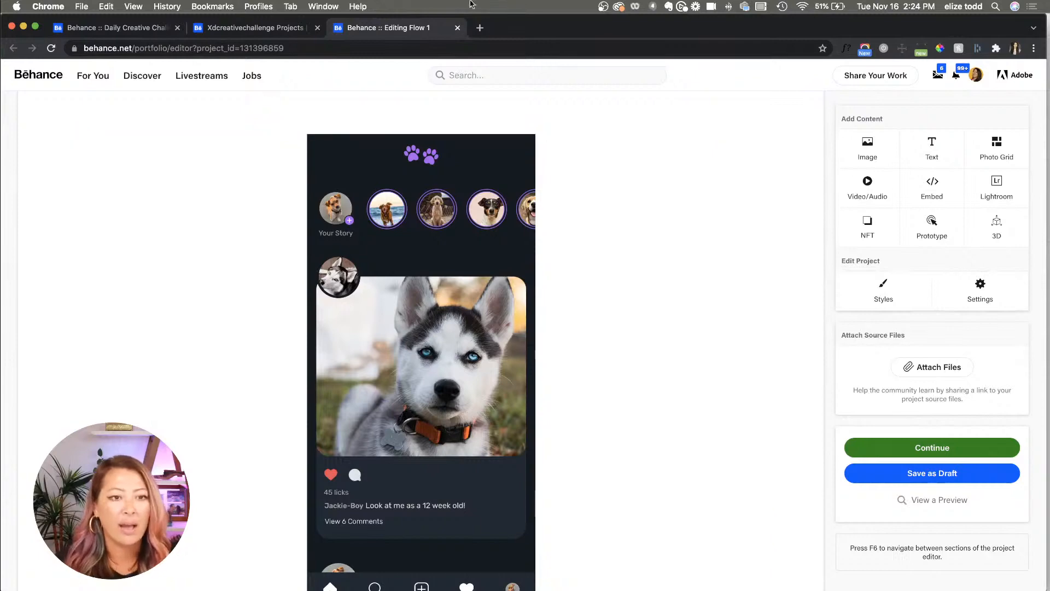
- Minimize Chrome to return to XD, and go back to the design workspace with nothing selected
{"action": "left_click", "coordinate": [24, 26]}
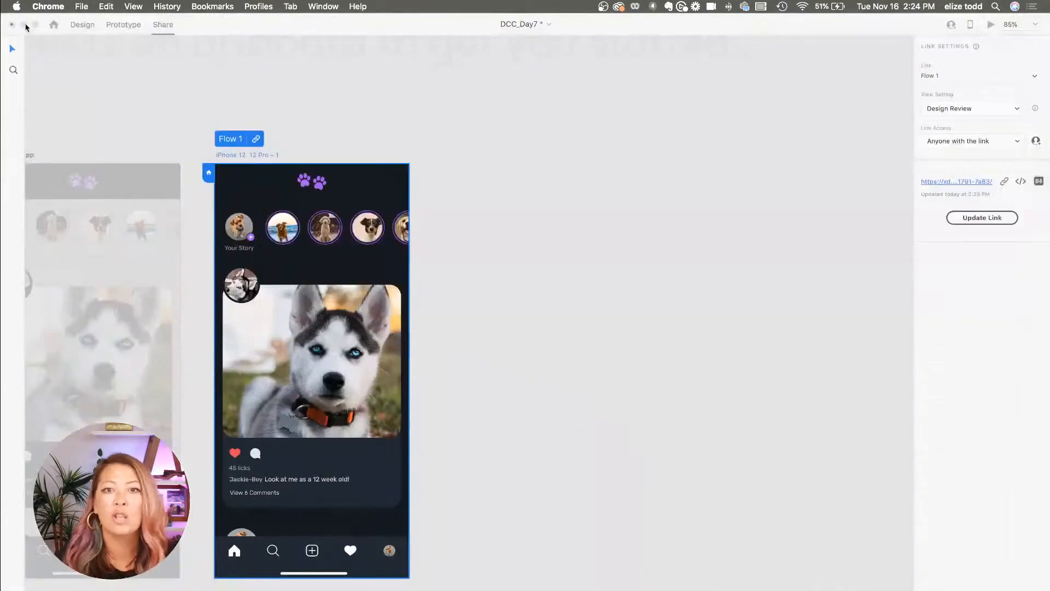
{"action": "left_click", "coordinate": [82, 24]}
{"action": "left_click", "coordinate": [484, 138]}
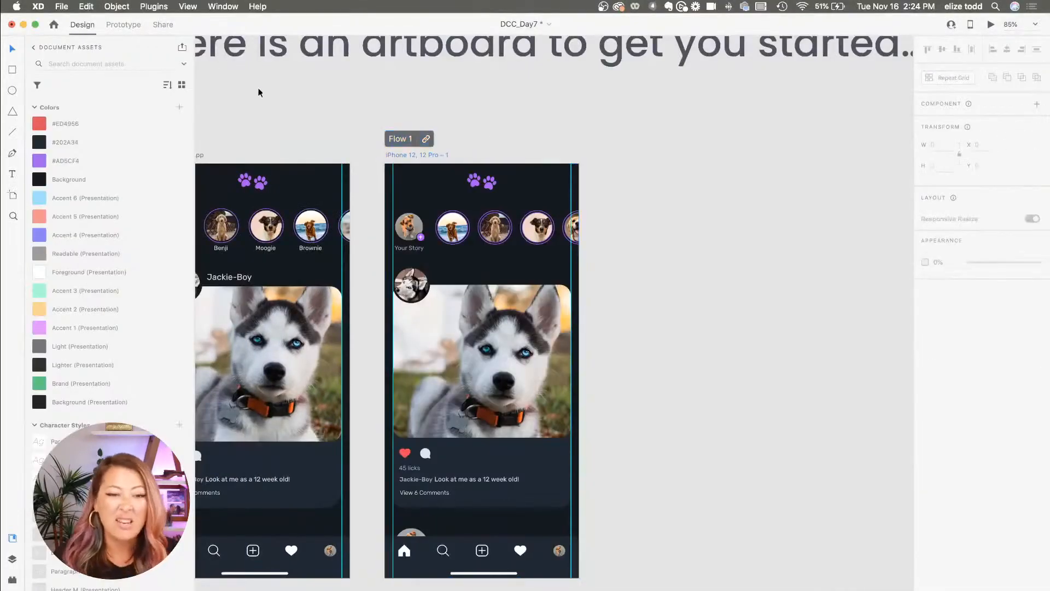